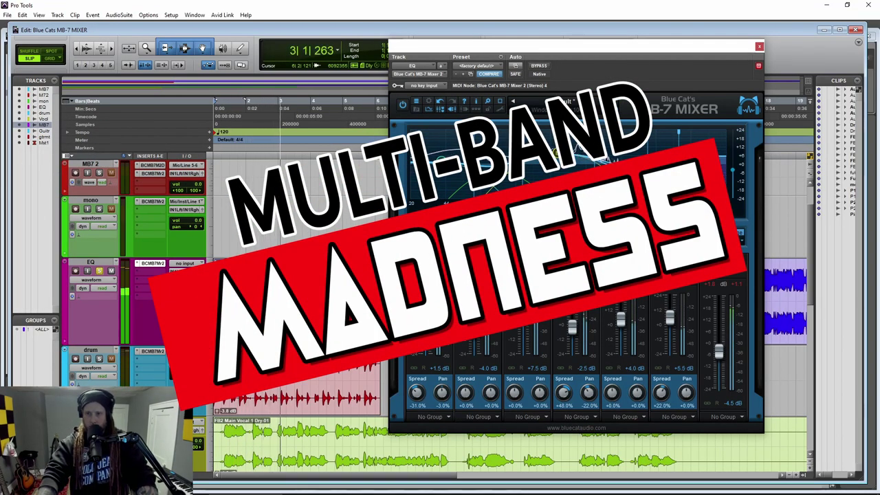
Raise band 1's gain, notch band 3 deeply, and lift band 6's high shelf
left_click_drag(441, 185, 502, 169)
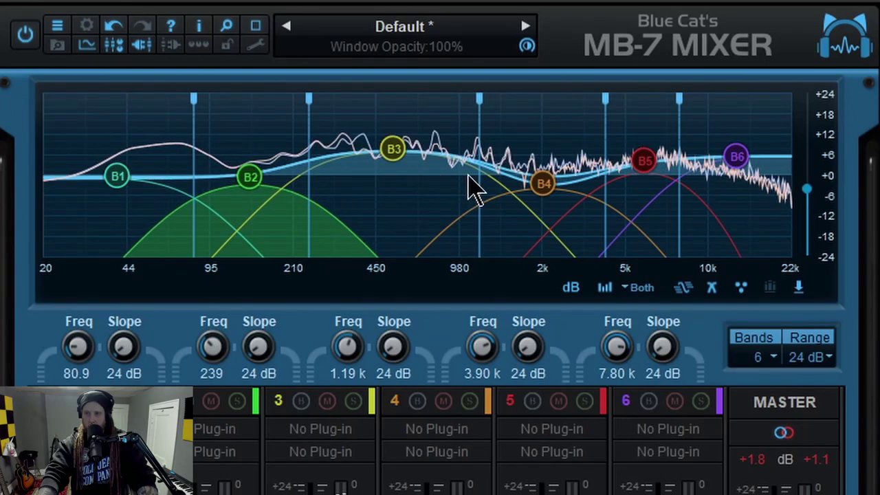
left_click_drag(394, 160, 406, 183)
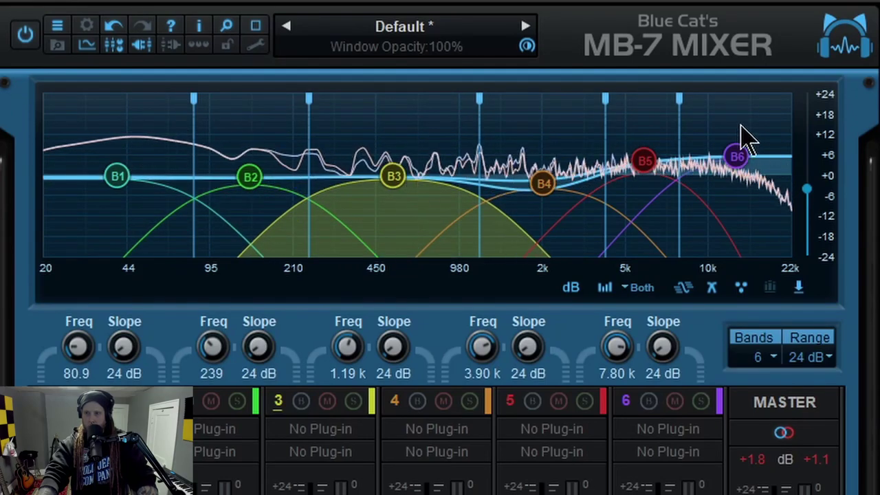
mouse_move(739, 155)
left_mouse_down()
mouse_move(739, 117)
mouse_move(740, 254)
mouse_move(736, 171)
left_mouse_up()
Solo band 4, pan it to +35%, set its gain to 0 dB, and lower band 5 slightly
mouse_move(544, 184)
left_mouse_down()
mouse_move(547, 144)
mouse_move(545, 187)
mouse_move(546, 170)
left_mouse_up()
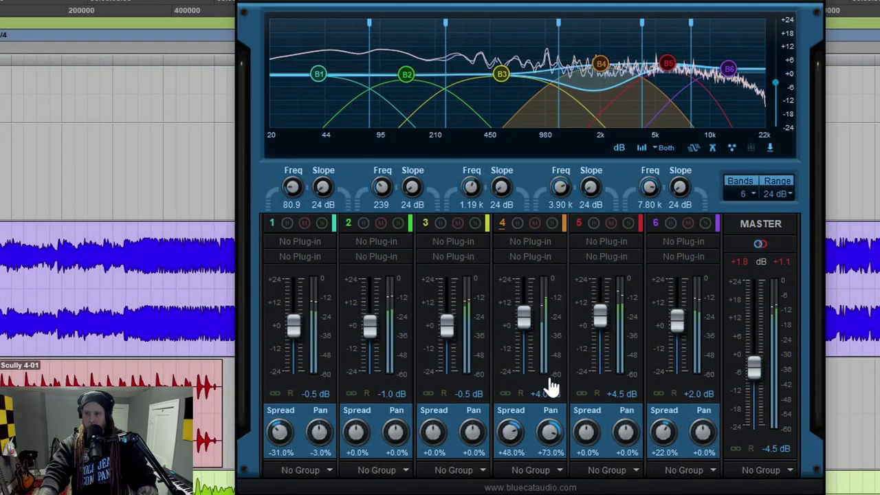
left_click(551, 223)
left_click_drag(552, 434, 550, 455)
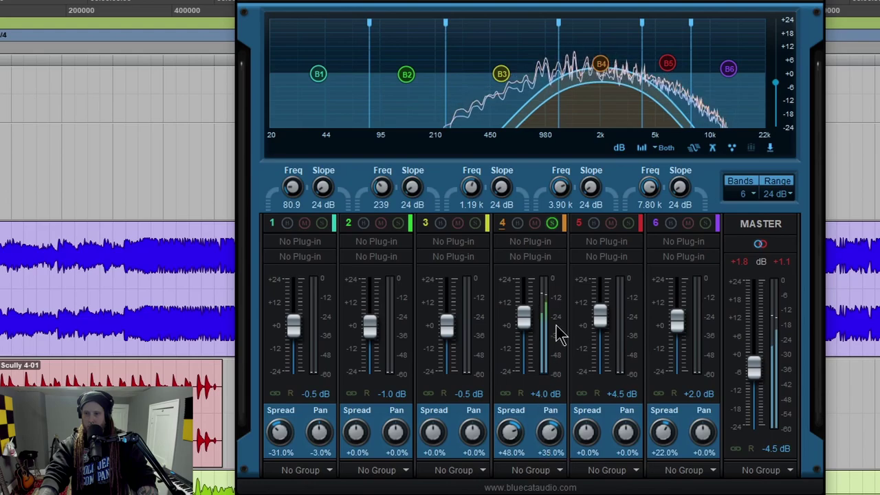
left_click(553, 224)
left_click_drag(600, 66, 603, 79)
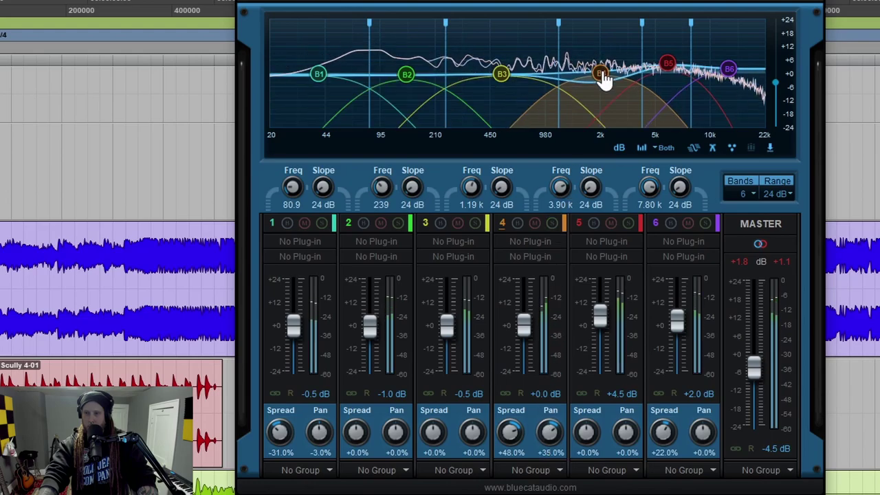
left_click_drag(670, 68, 670, 75)
Raise band 3 to +1.0 dB, then cancel Load VST for its slot without loading anything
left_click_drag(501, 73, 501, 69)
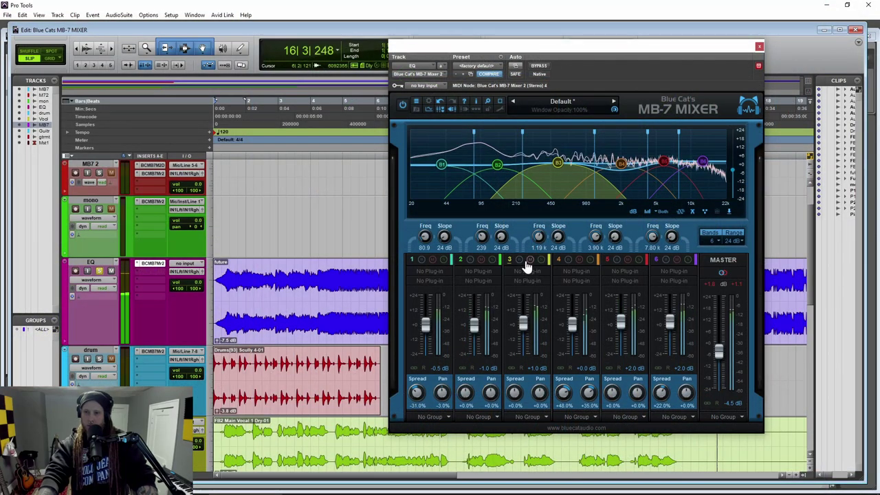
left_click(525, 272)
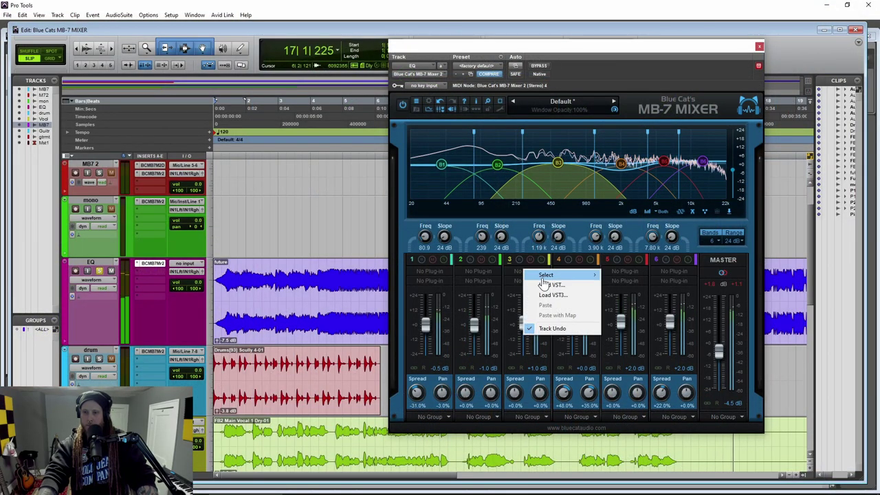
mouse_move(577, 275)
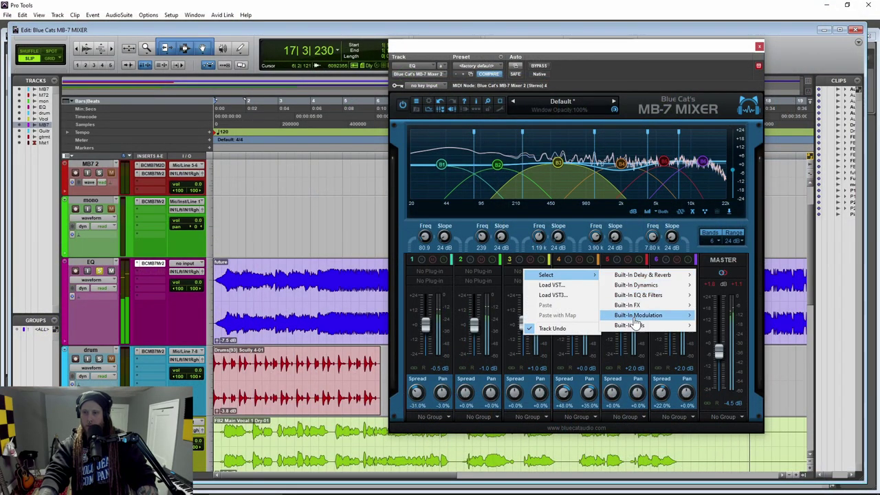
left_click(570, 286)
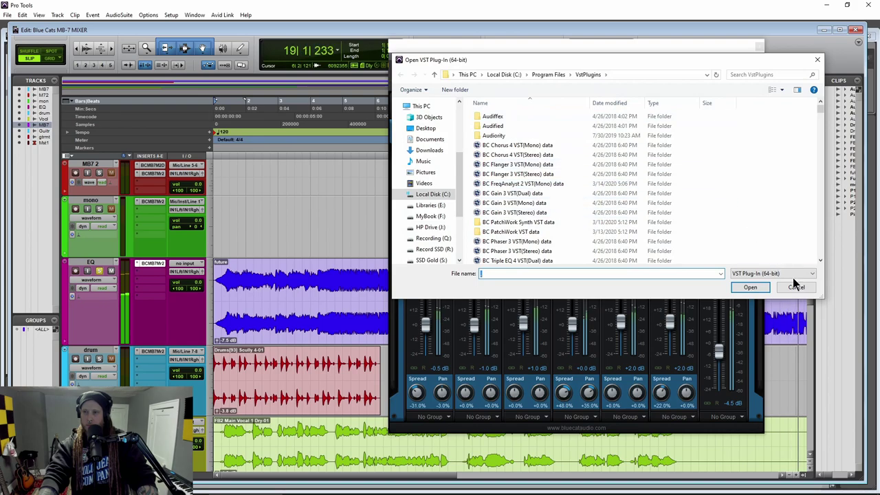
left_click(795, 284)
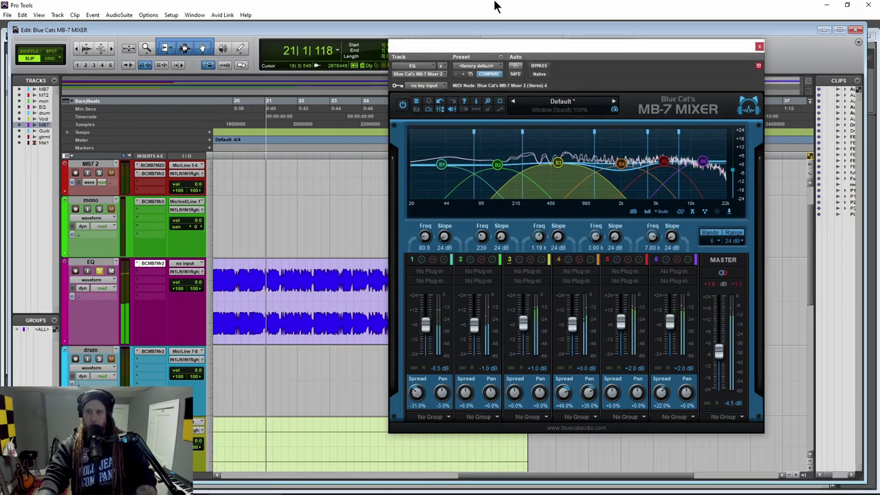
Stop playback and return to the start of the session
key("space")
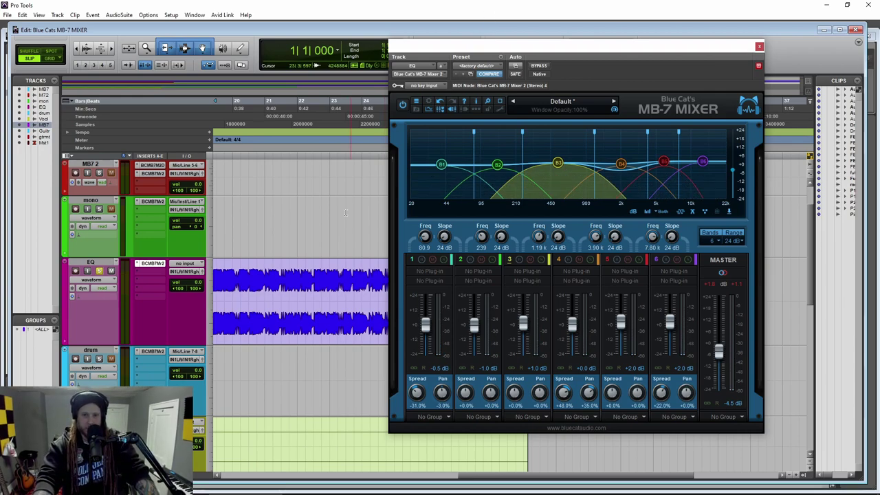
key("Return")
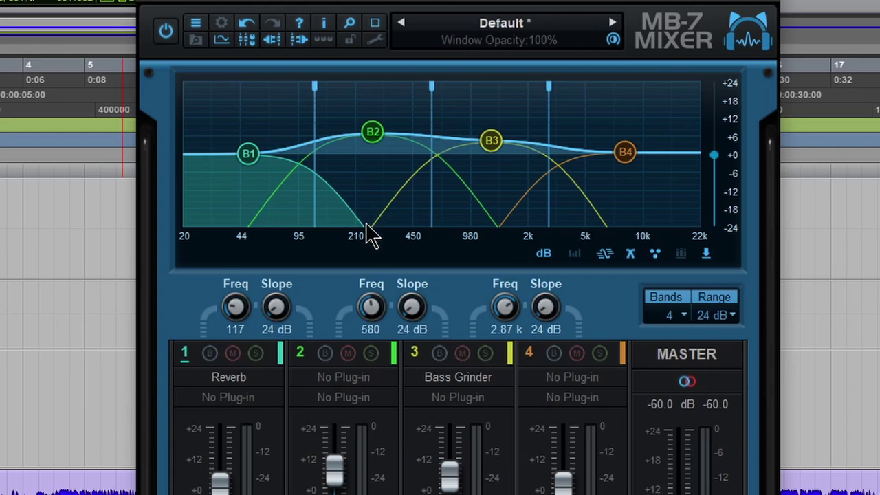
Drop band 1 to -4.0 dB and pull band 2 down, then back up
mouse_move(246, 165)
left_mouse_down()
mouse_move(252, 110)
mouse_move(248, 176)
left_mouse_up()
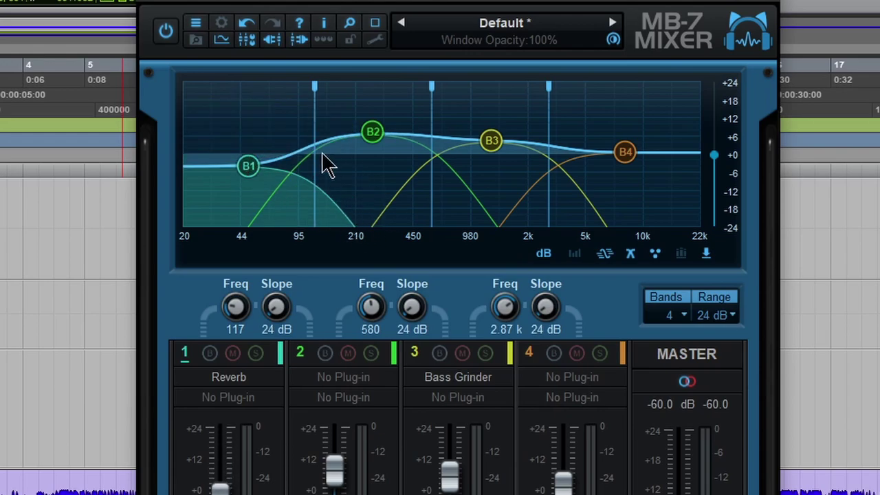
left_click_drag(375, 141, 375, 176)
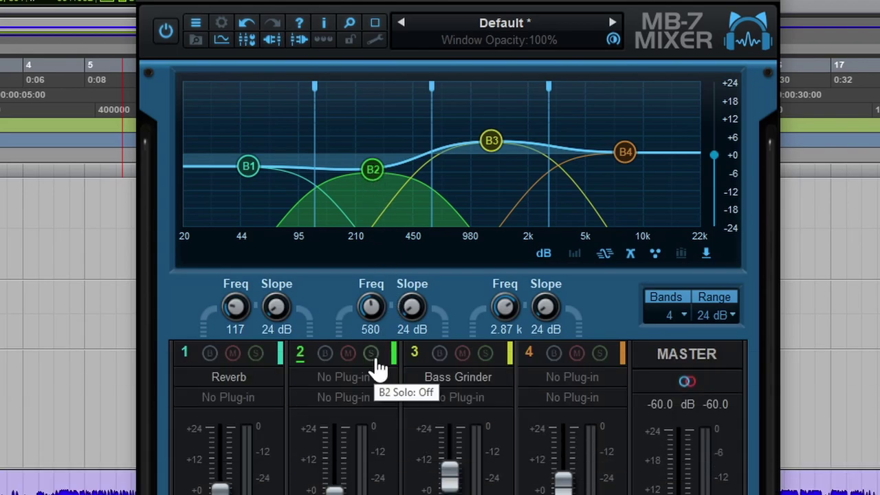
left_click_drag(377, 172, 382, 146)
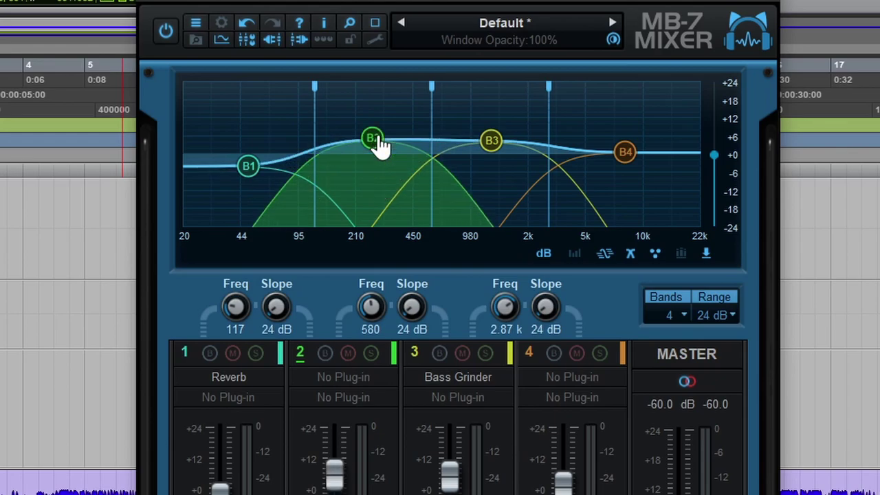
Dismiss band 2's plug-in slot menu without loading, then boost band 3 to +9.0 dB
left_click(340, 391)
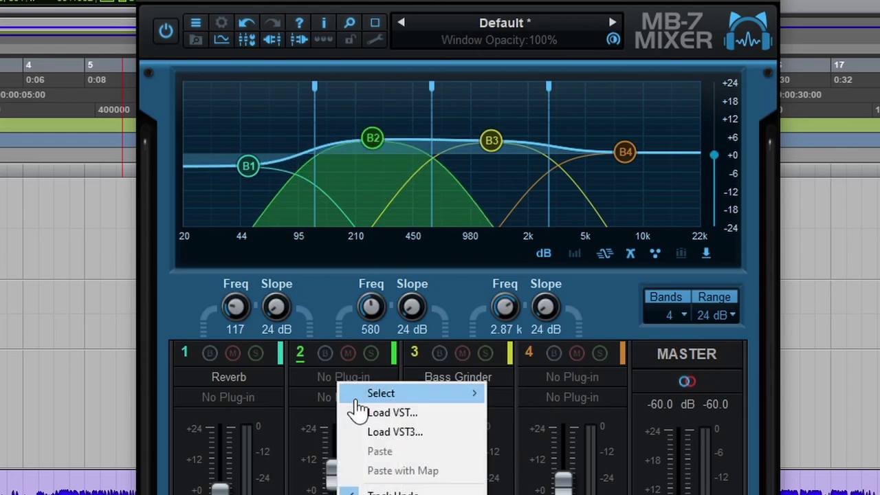
mouse_move(377, 398)
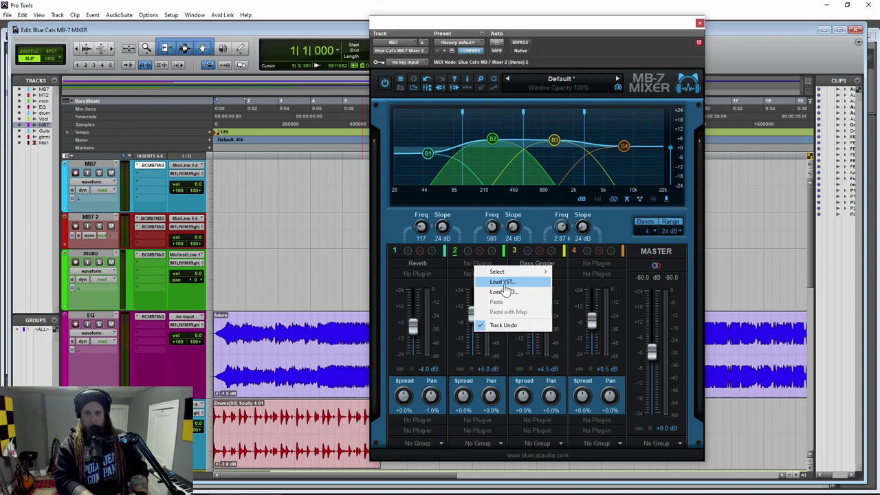
left_click(419, 27)
scroll(251, 298, "down", 3)
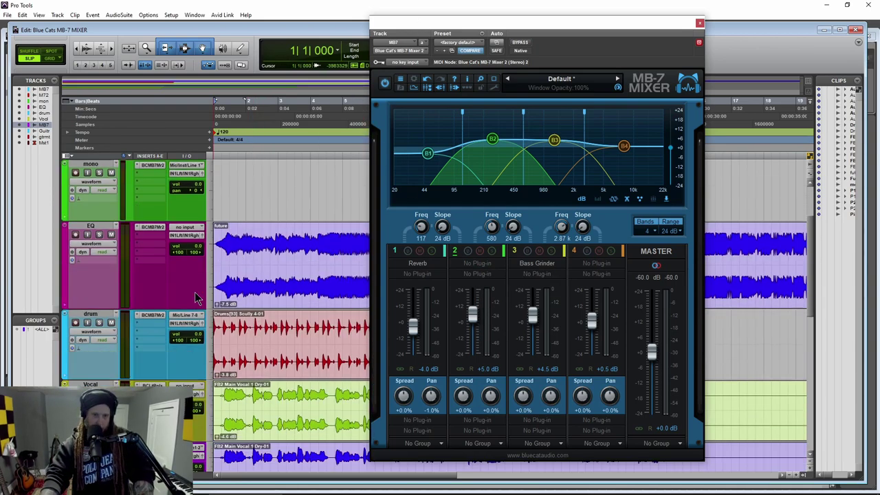
scroll(285, 285, "down", 3)
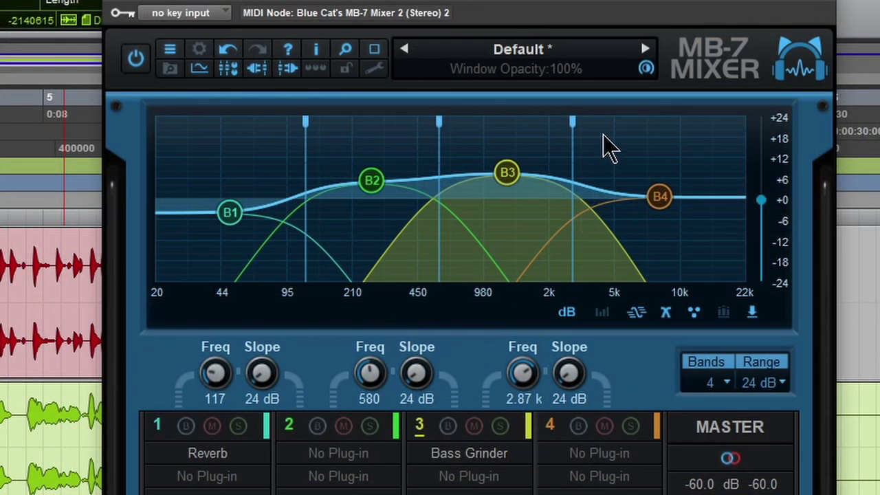
mouse_move(517, 180)
left_mouse_down()
mouse_move(517, 198)
mouse_move(517, 177)
left_mouse_up()
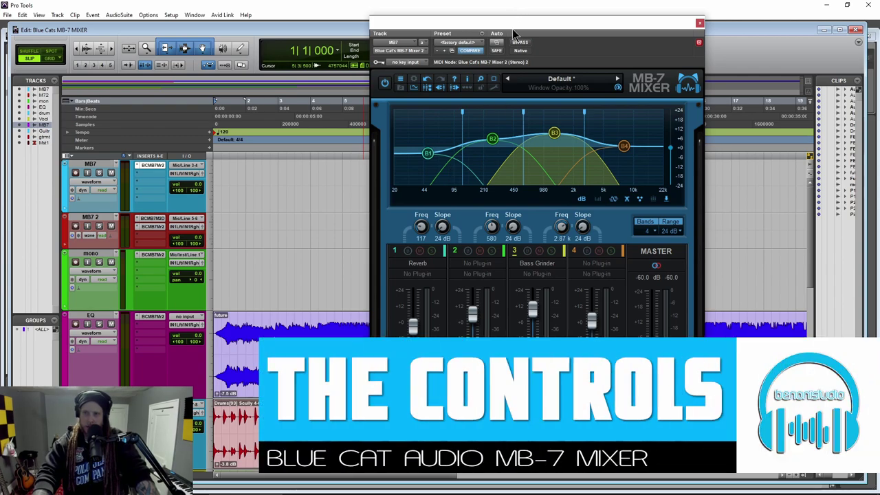
Nudge the mixer window right, browse the factory presets, and leave Window Opacity at 100%
left_click_drag(513, 29, 527, 32)
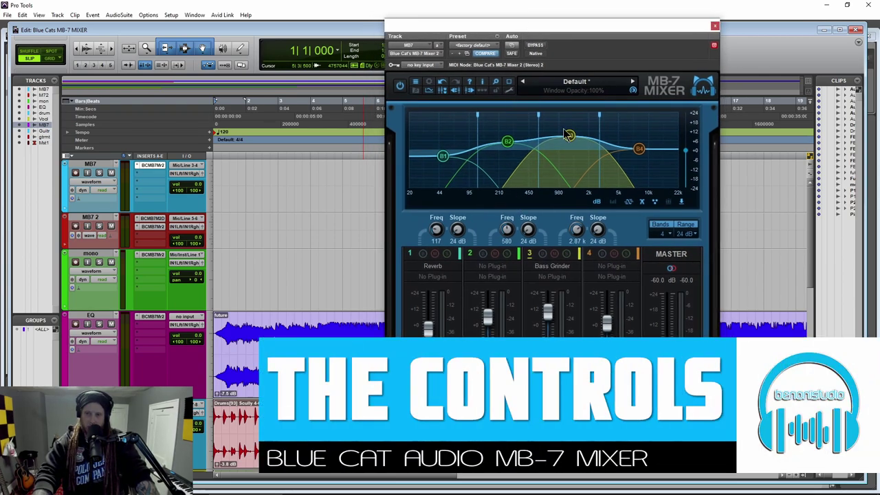
left_click(572, 82)
mouse_move(609, 89)
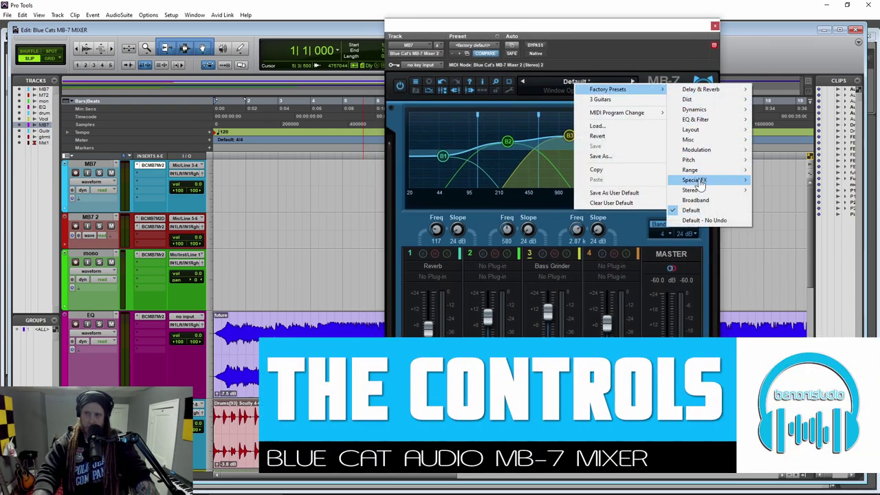
left_click(616, 42)
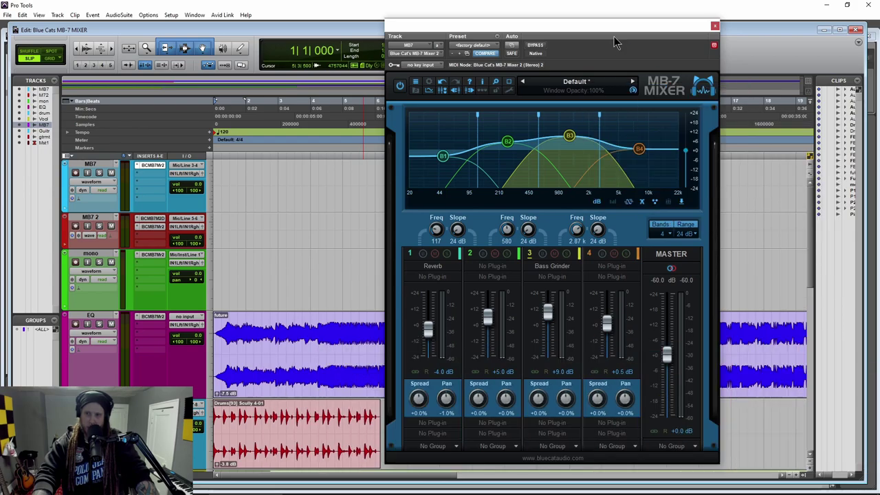
left_click_drag(633, 93, 644, 46)
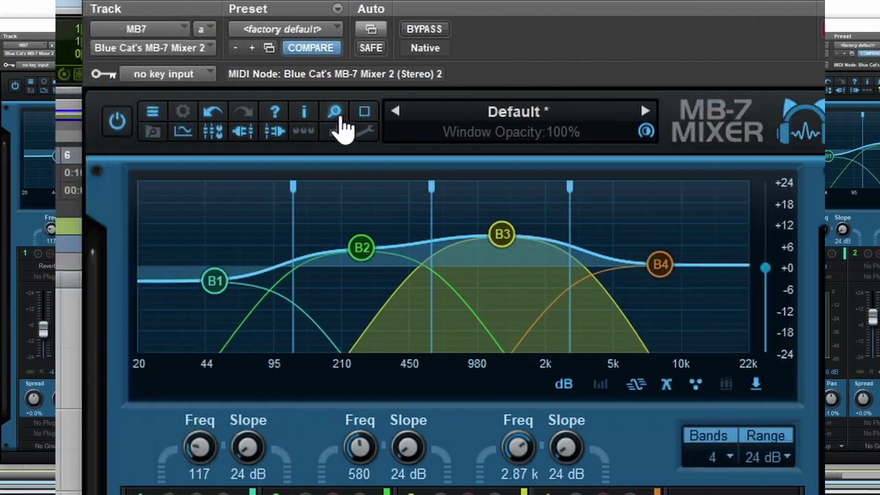
Set the interface zoom to 130%, after briefly trying 80%
left_click(496, 83)
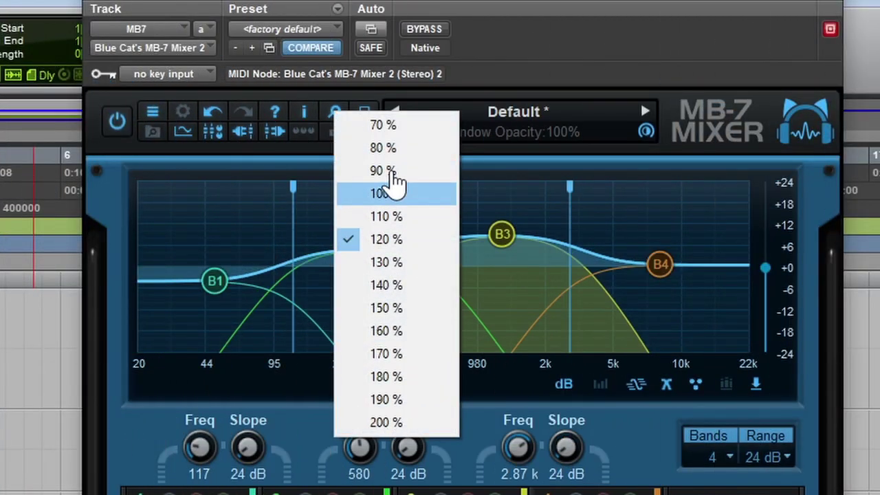
left_click(383, 147)
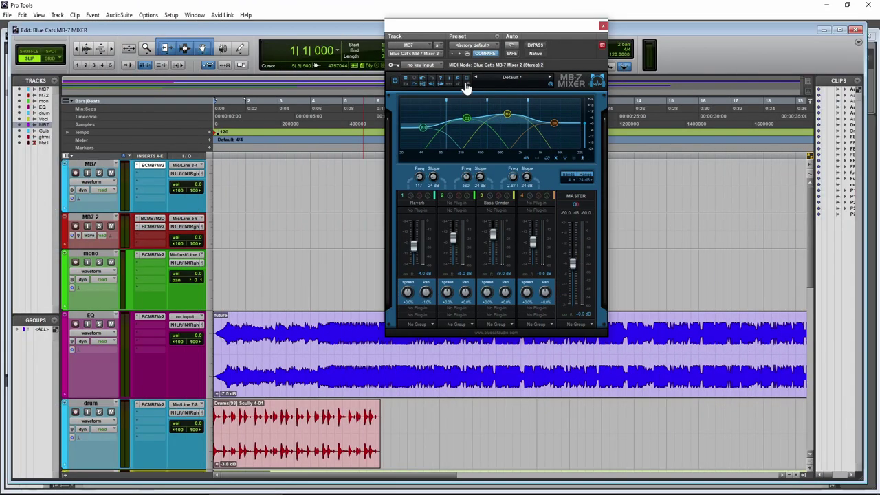
left_click(334, 111)
left_click(488, 143)
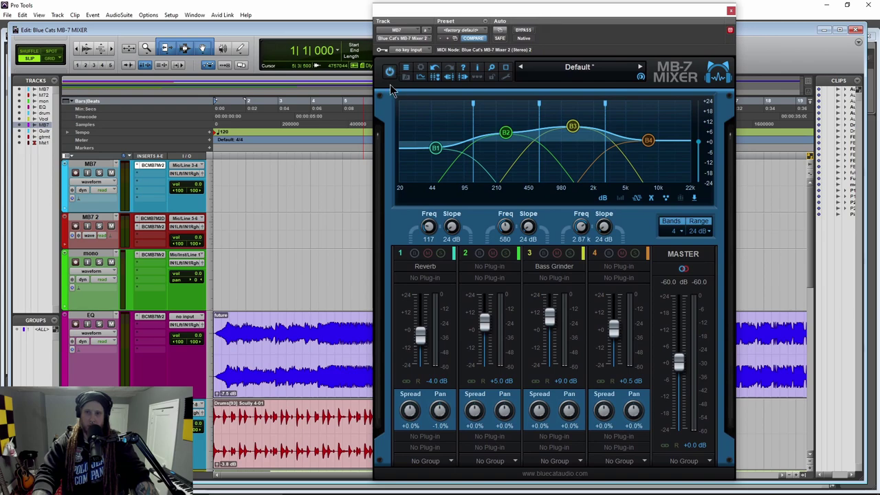
Browse the Factory Presets folders in the preset browser and toggle the processing bypass
left_click(406, 78)
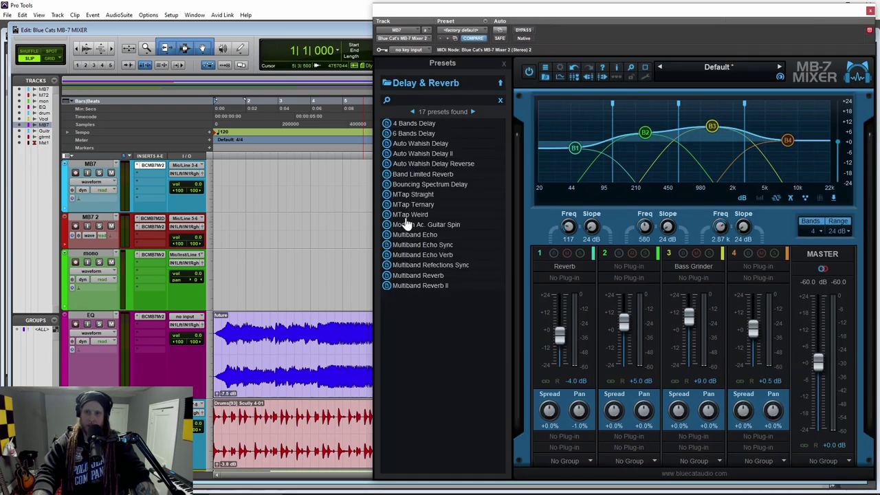
left_click(501, 83)
left_click(547, 79)
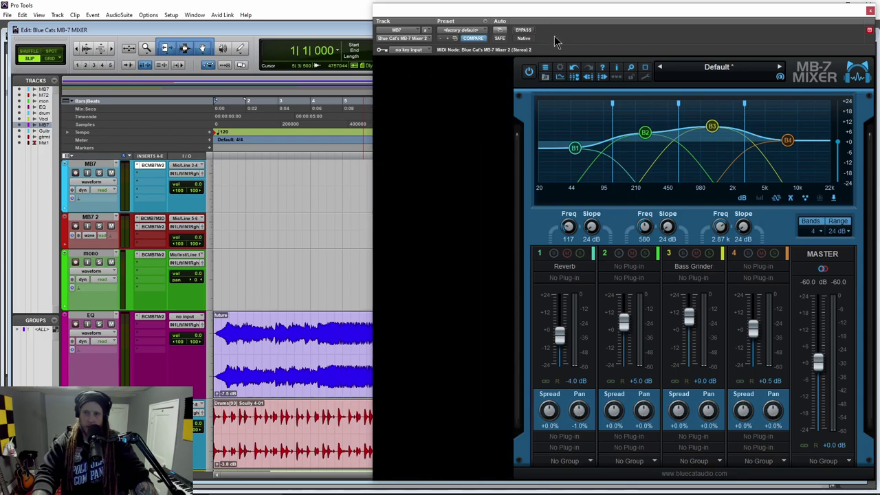
left_click(389, 73)
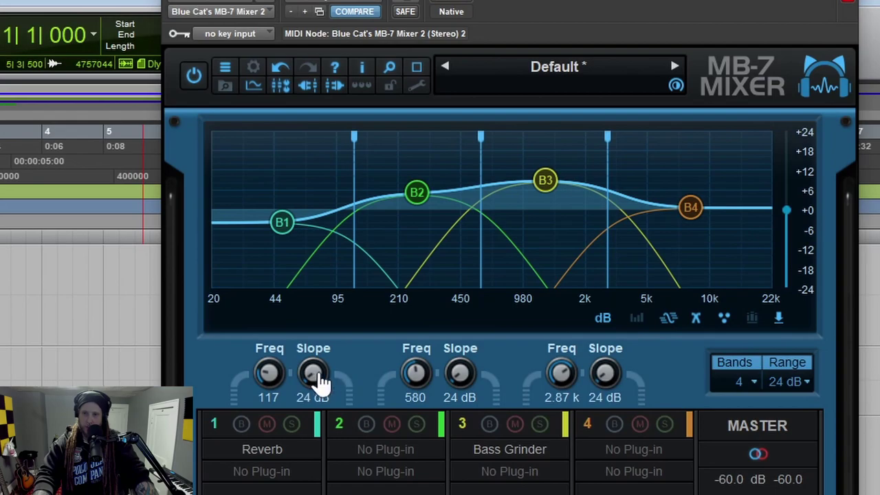
Try a much steeper band 1 slope, then undo it to keep 24 dB
left_click_drag(319, 376, 331, 278)
left_click(282, 68)
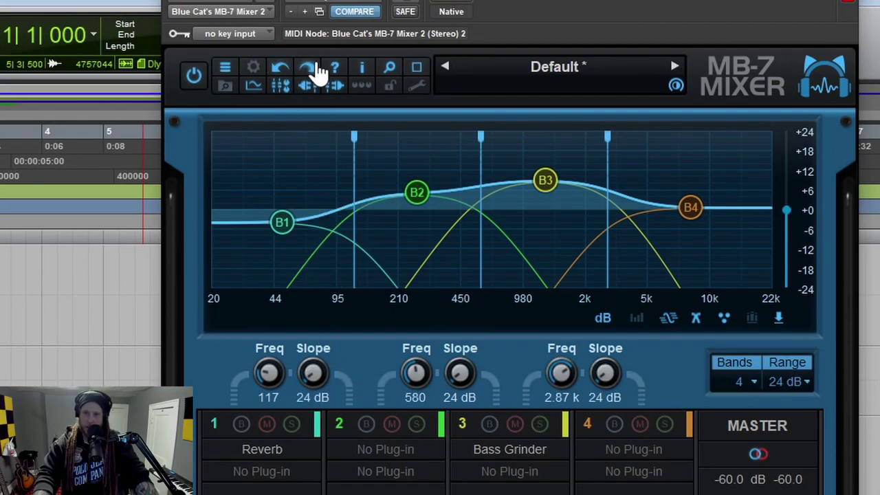
left_click(313, 67)
left_click(280, 67)
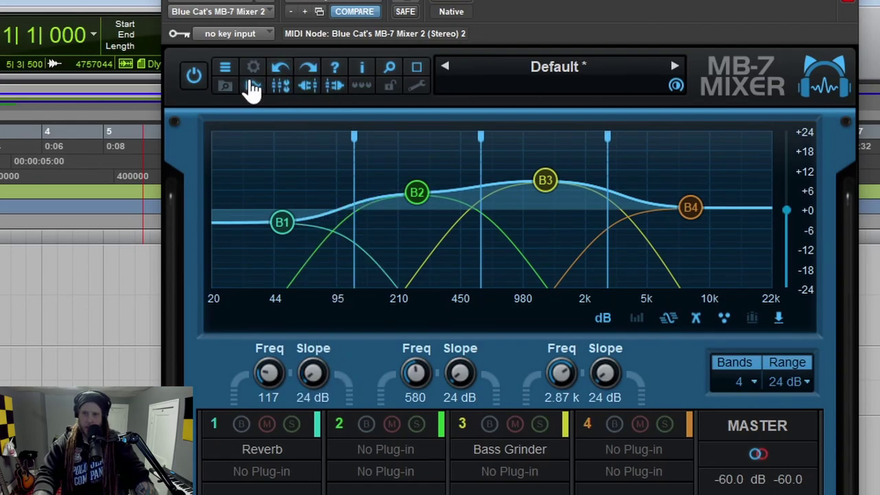
Show the crossover graph and band channel strips, with pre- and post-fader slots visible
left_click(252, 88)
left_click(252, 89)
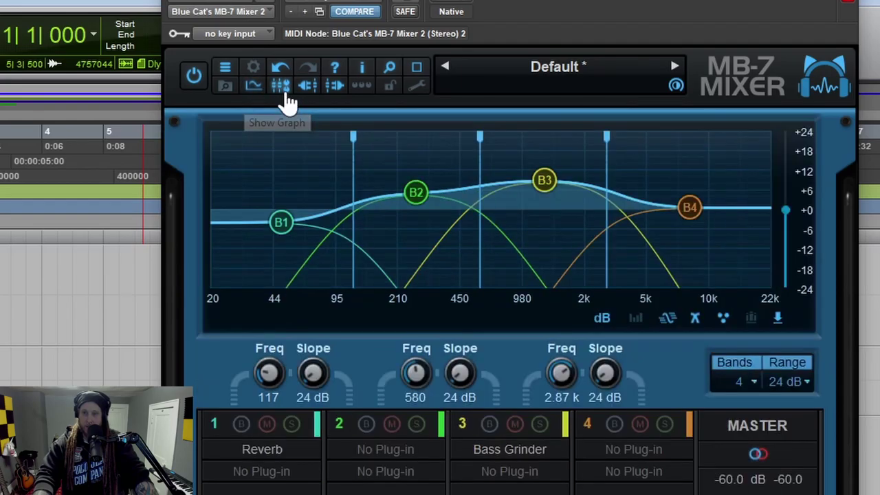
left_click(280, 88)
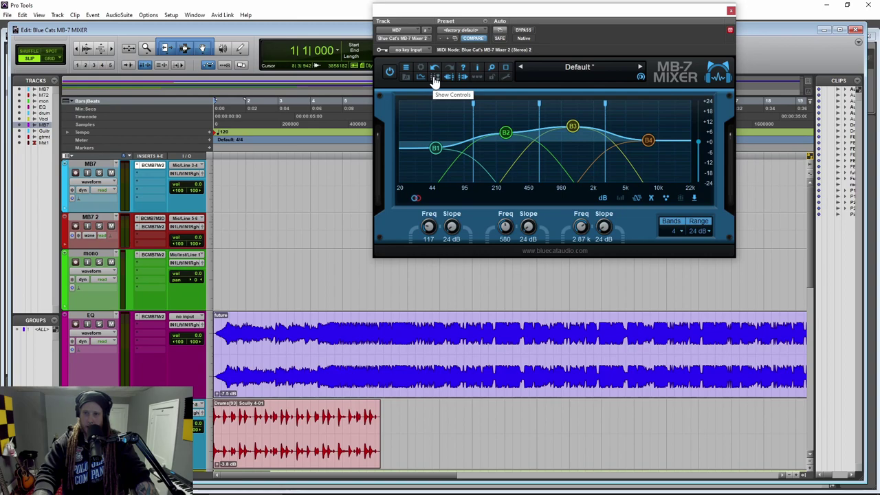
left_click(434, 79)
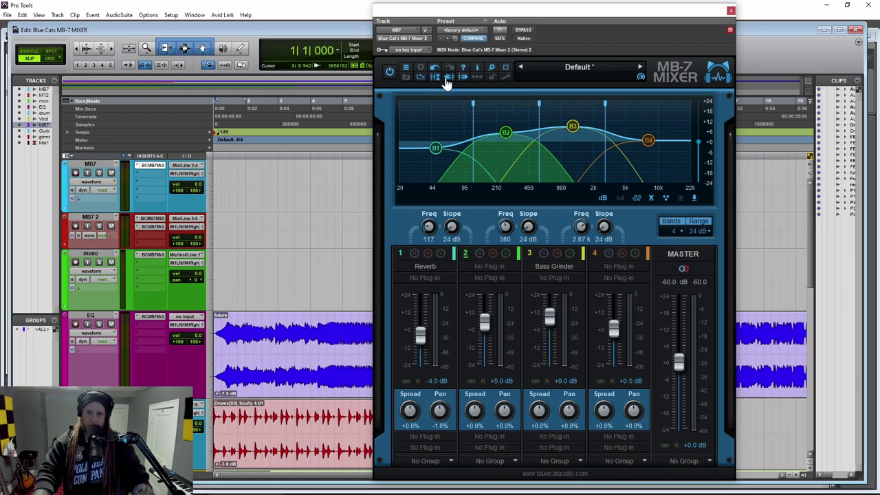
left_click(447, 83)
left_click(447, 83)
left_click(465, 83)
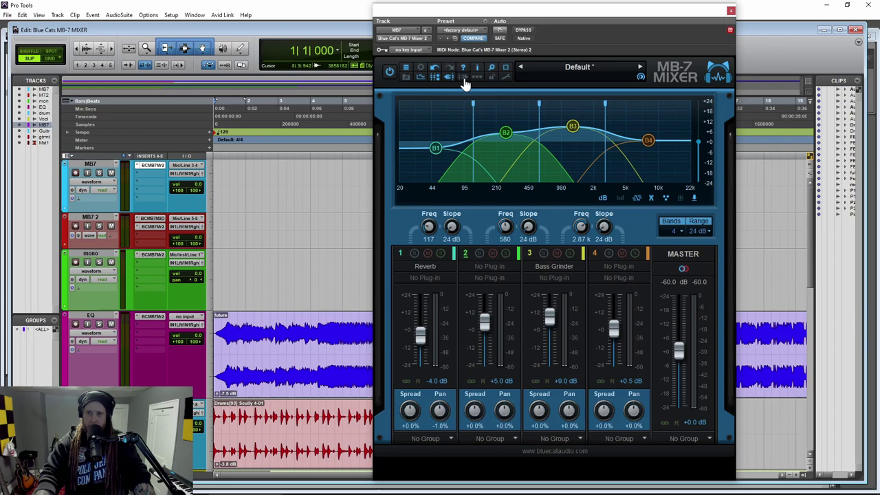
left_click(465, 83)
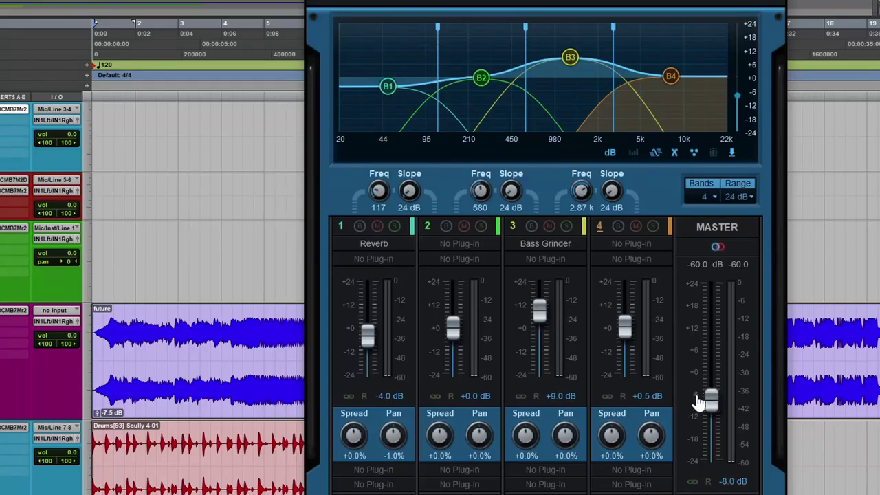
Raise the output gain and move the crossovers to 152 Hz and 806 Hz
mouse_move(740, 83)
left_mouse_down()
mouse_move(738, 39)
mouse_move(737, 71)
left_mouse_up()
left_click_drag(413, 27, 451, 33)
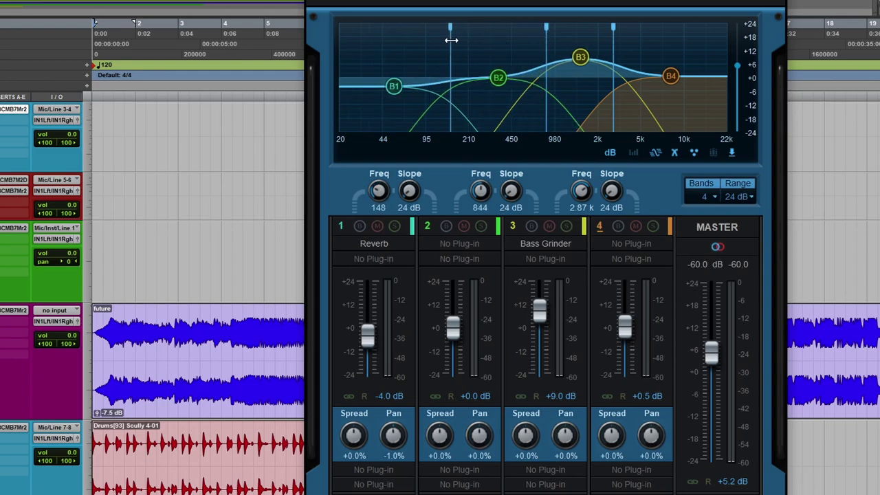
mouse_move(545, 31)
left_mouse_down()
mouse_move(523, 34)
mouse_move(534, 31)
left_mouse_up()
left_click_drag(479, 188, 515, 191)
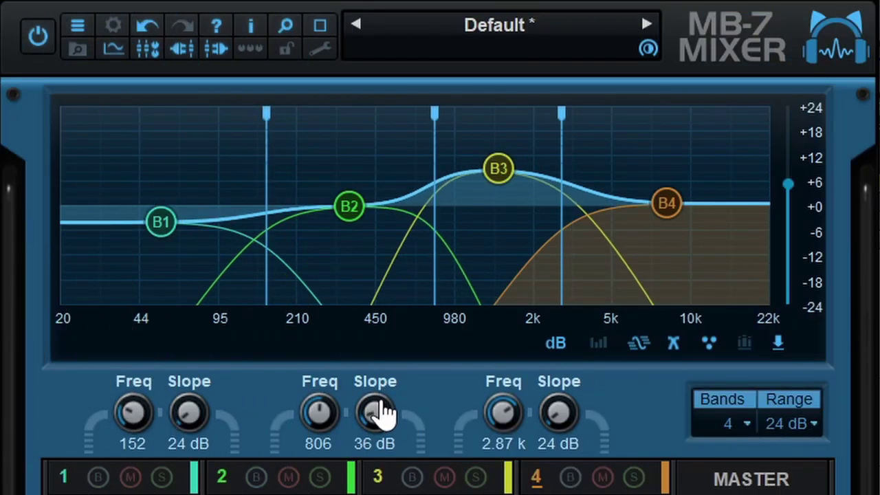
Set band 2's slope to 36 dB after trying 48 dB and 192 dB
left_click_drag(383, 409, 474, 296)
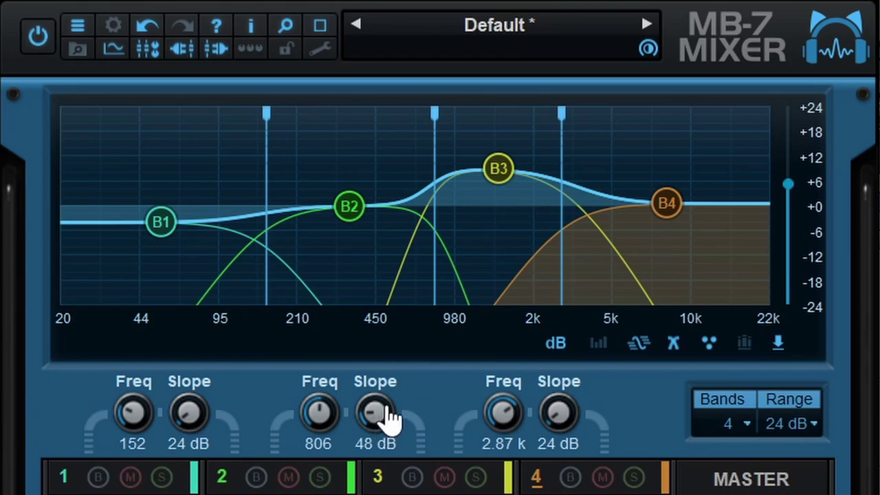
left_click_drag(368, 414, 362, 248)
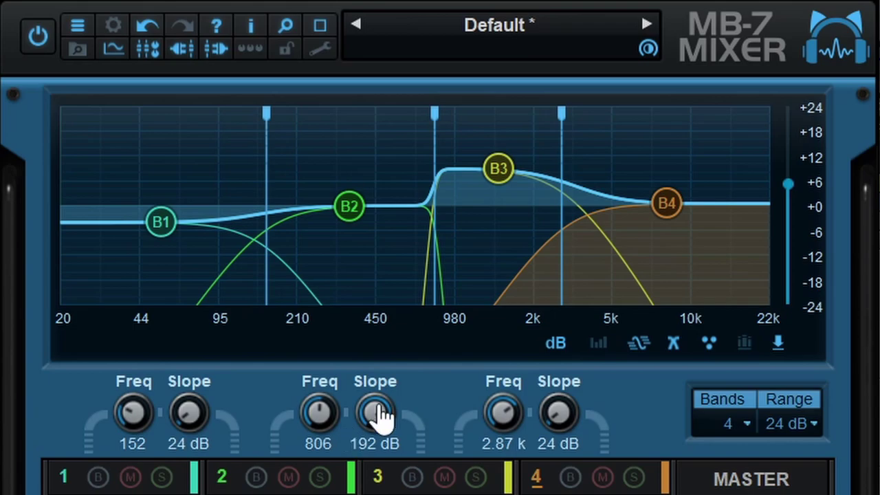
left_click_drag(382, 415, 383, 474)
Leave the spectrum off and keep the summed curve, band shapes, and handles shown
left_click(600, 344)
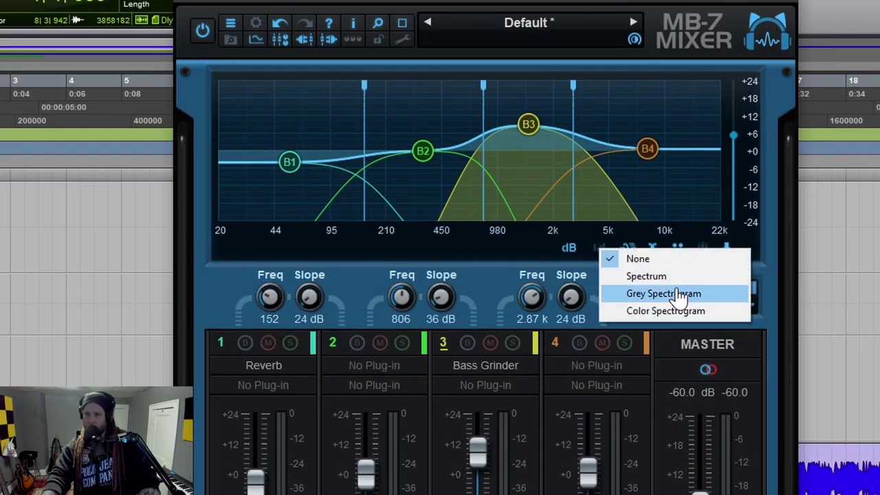
left_click(605, 271)
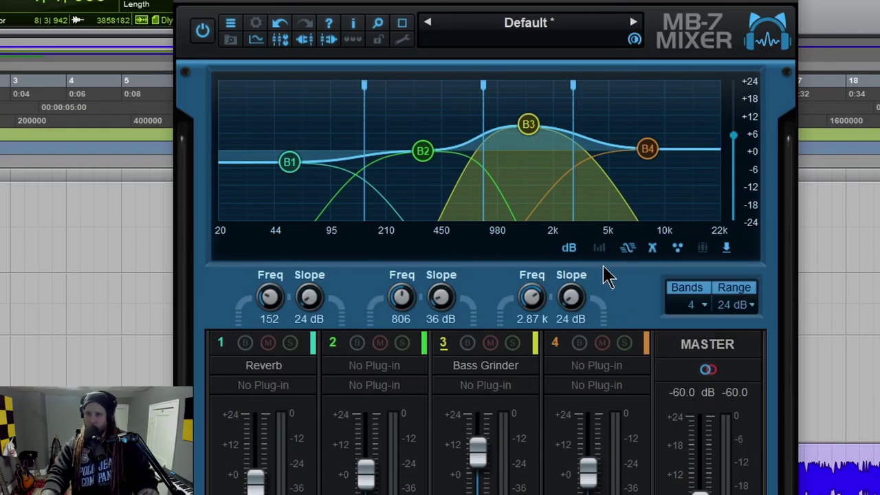
left_click(629, 250)
left_click(629, 249)
left_click(629, 251)
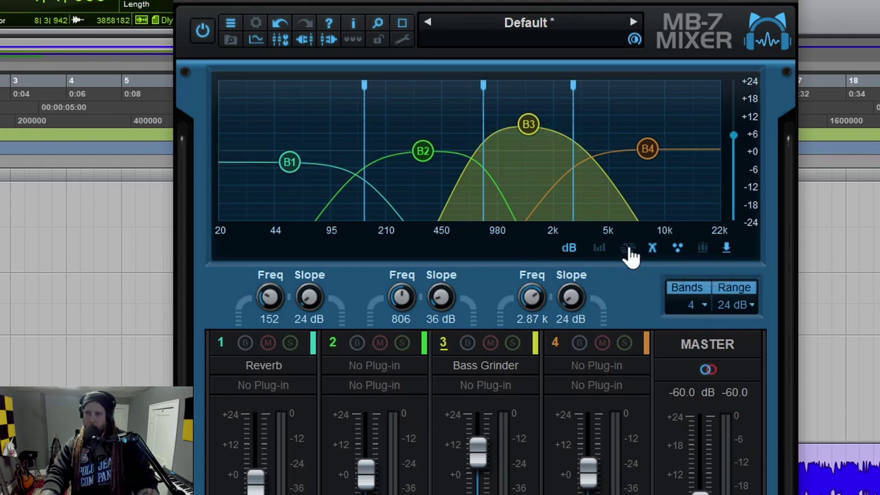
left_click(631, 250)
left_click(654, 250)
left_click(654, 250)
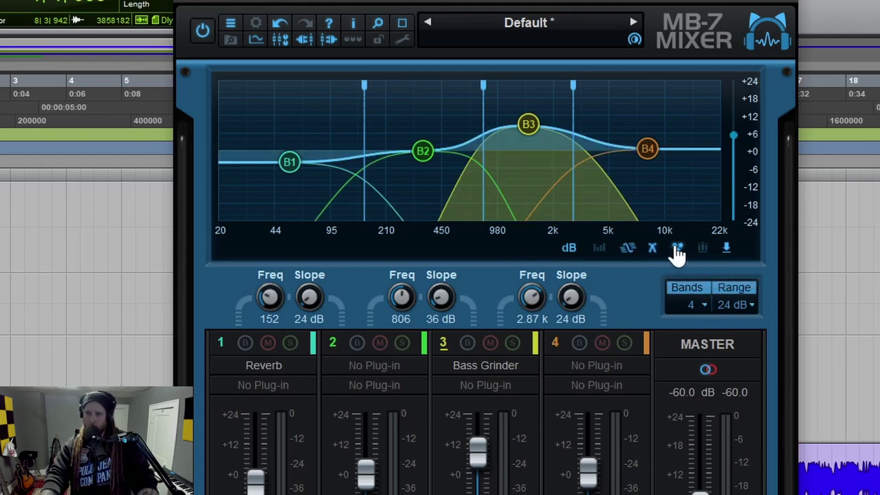
left_click(678, 250)
left_click(677, 250)
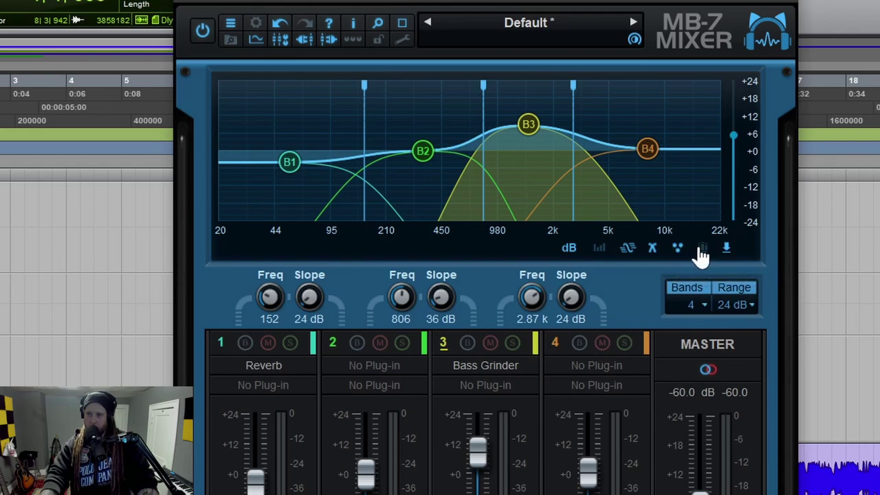
Check the reference curve options, then cut band 3 deeply and bring its level back up
left_click(727, 251)
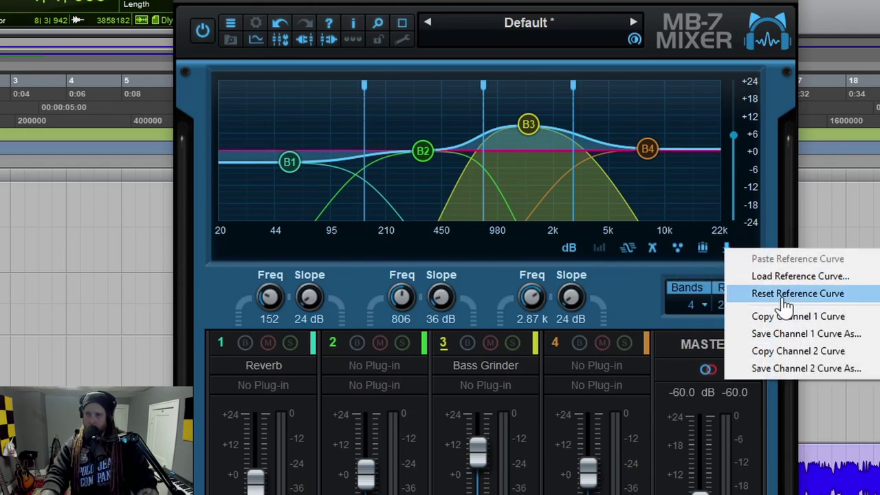
left_click(717, 282)
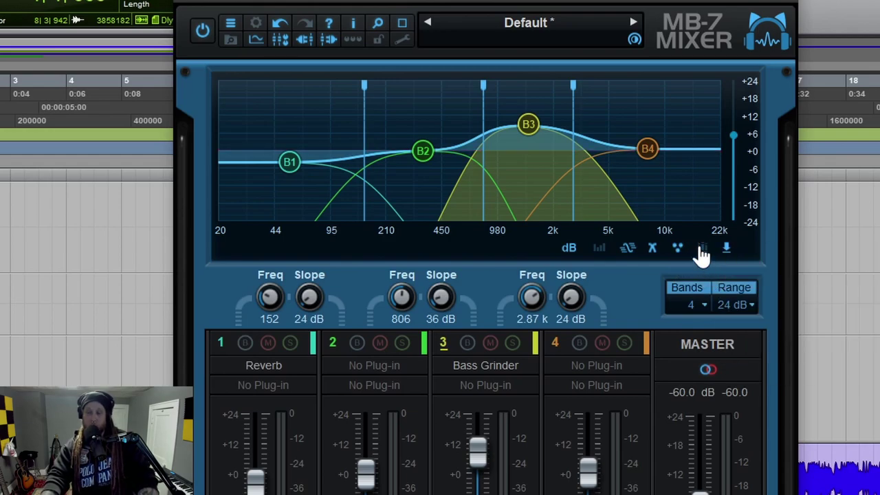
left_click_drag(530, 125, 562, 132)
left_click_drag(481, 434, 479, 454)
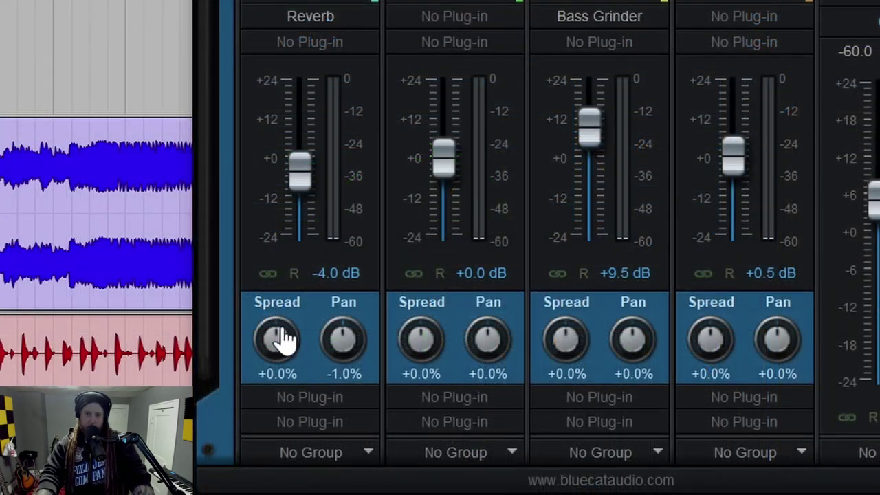
Set band 1 spread and pan to +3.0%, band 2 pan to -1.0%, master to stereo
left_click_drag(244, 494, 227, 494)
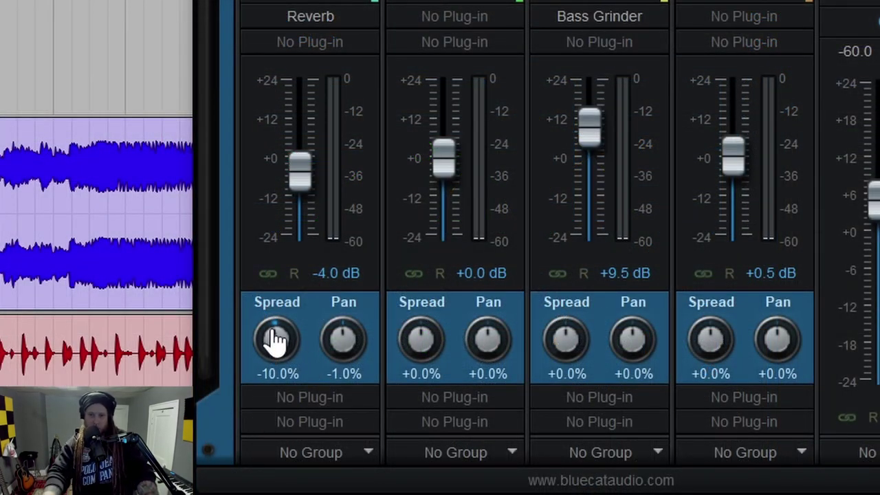
left_click_drag(275, 340, 261, 392)
left_click_drag(335, 355, 321, 422)
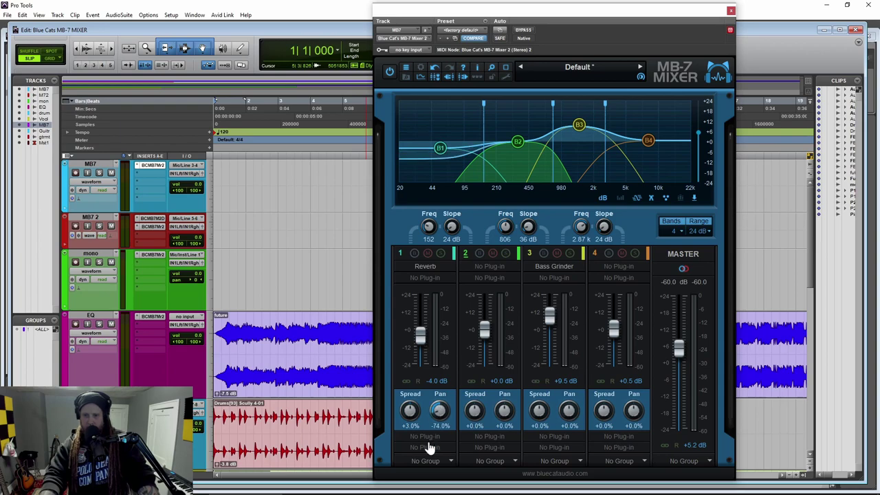
left_click_drag(428, 448, 436, 409)
mouse_move(503, 417)
left_mouse_down()
mouse_move(506, 392)
mouse_move(504, 436)
mouse_move(503, 412)
left_mouse_up()
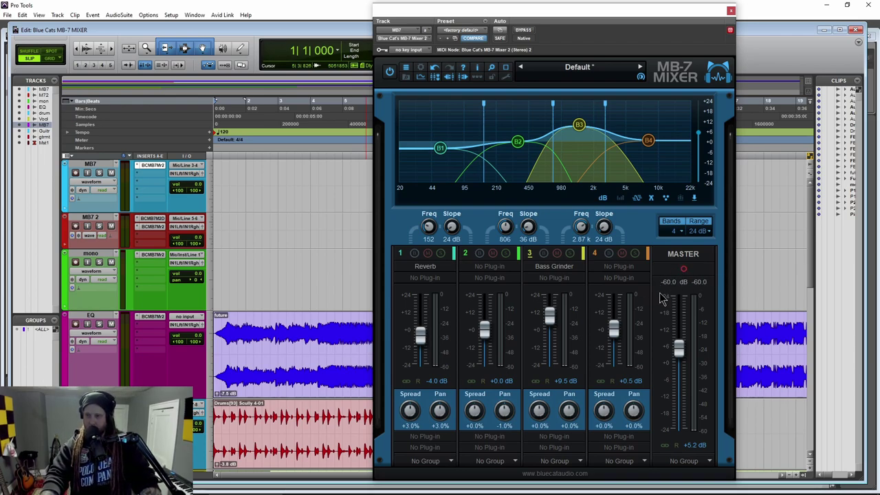
left_click(681, 272)
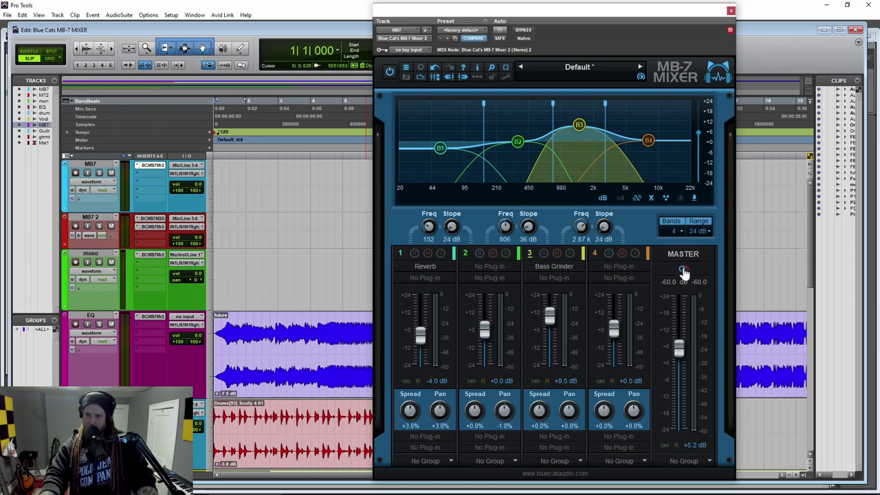
On the MB7 2 track's mixer, adjust band 2's channels, switch to mid/side, and raise band 3's mid
left_click(157, 219)
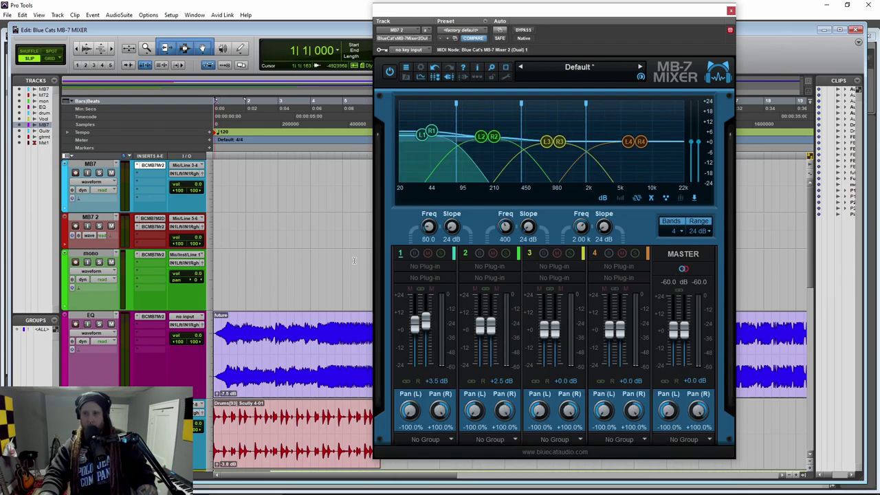
left_click_drag(530, 20, 500, 23)
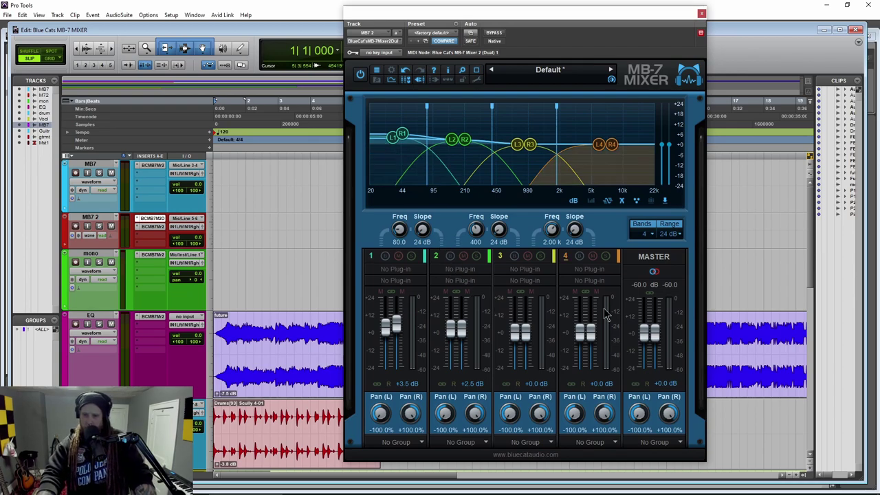
left_click_drag(451, 137, 458, 172)
left_click_drag(450, 308, 449, 347)
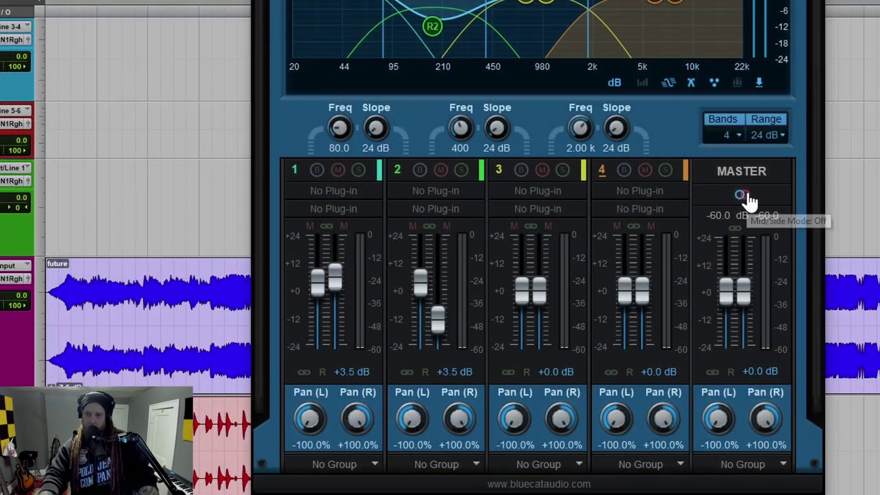
left_click(656, 272)
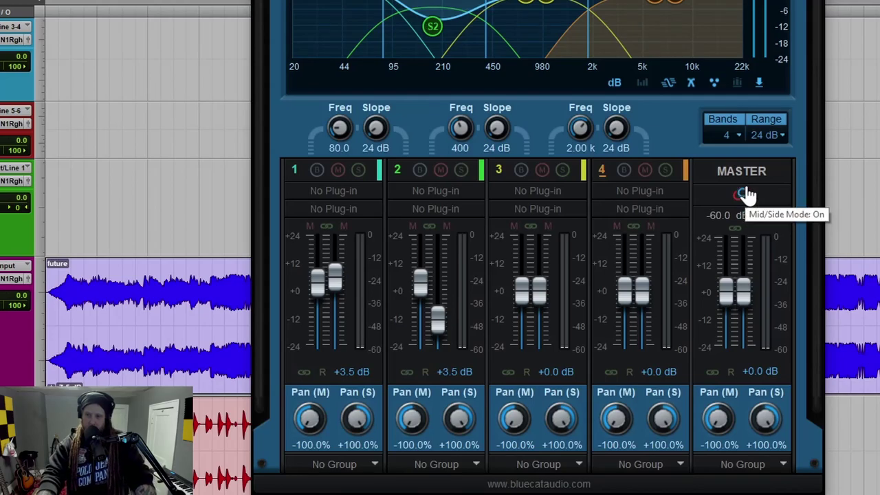
left_click_drag(413, 417, 467, 426)
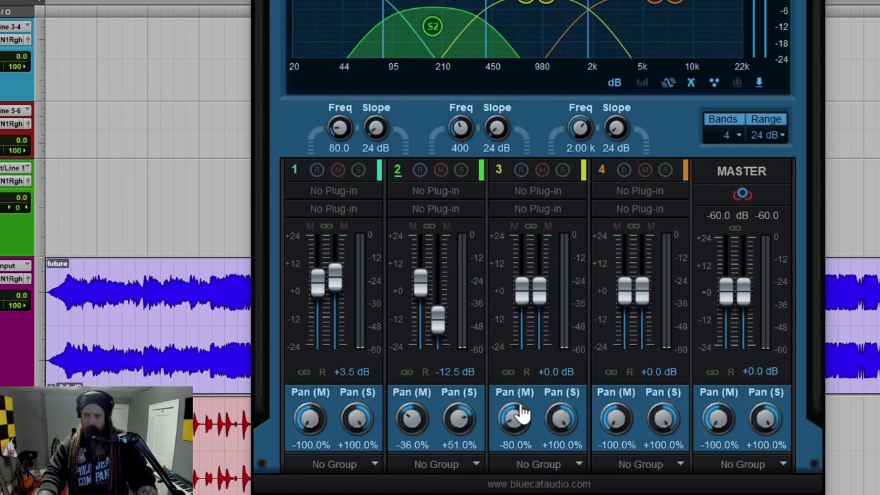
left_click_drag(530, 298, 526, 295)
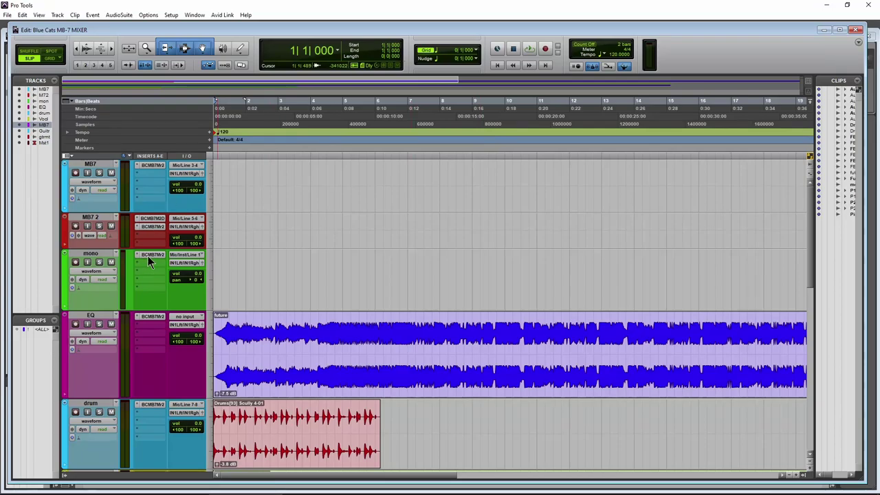
Open the mono track's MB-7 Mixer, reposition its window, and close it
left_click(149, 255)
mouse_move(480, 25)
left_mouse_down()
mouse_move(466, 27)
mouse_move(477, 32)
left_mouse_up()
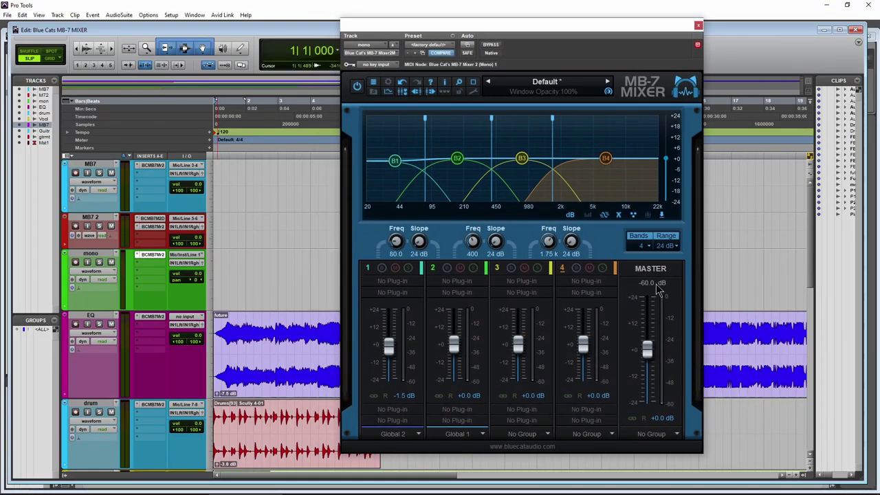
left_click(699, 27)
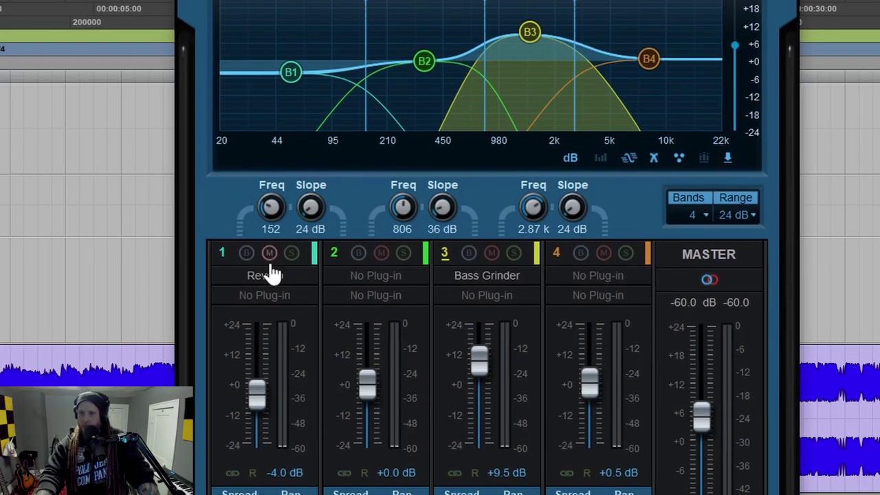
right_click(263, 283)
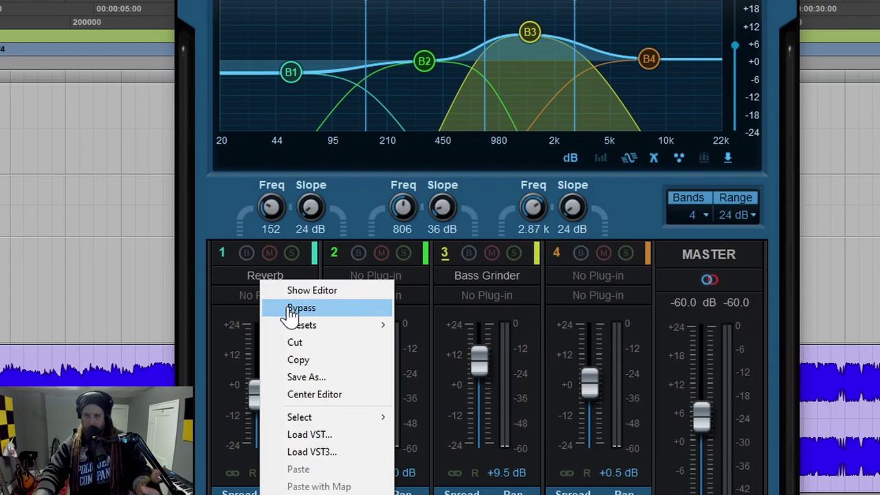
left_click(231, 281)
right_click(228, 281)
left_click(292, 285)
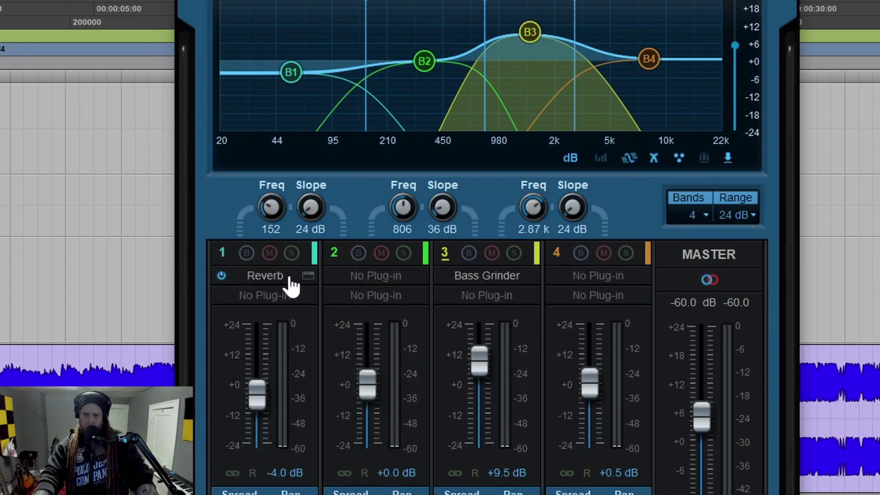
left_click(308, 279)
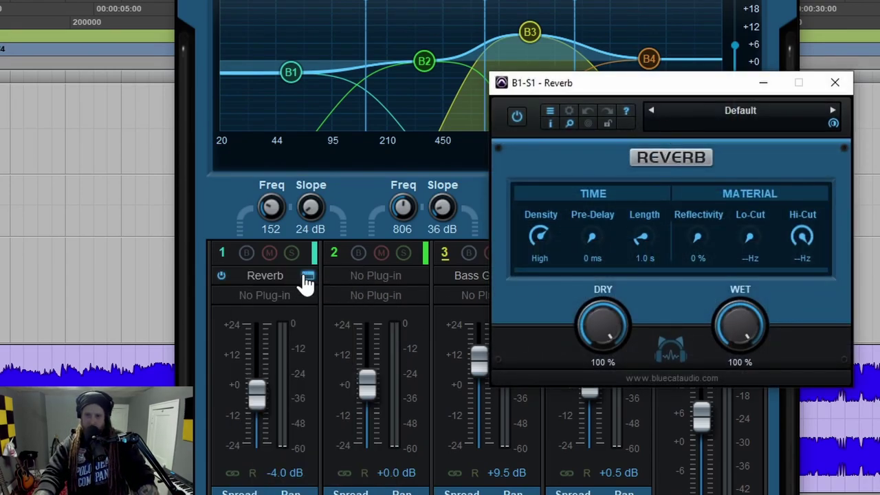
left_click_drag(660, 89, 658, 4)
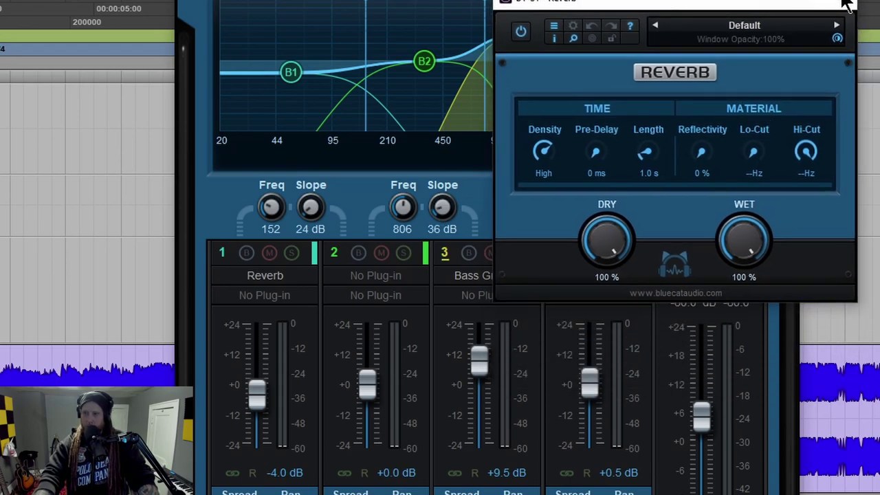
left_click(229, 271)
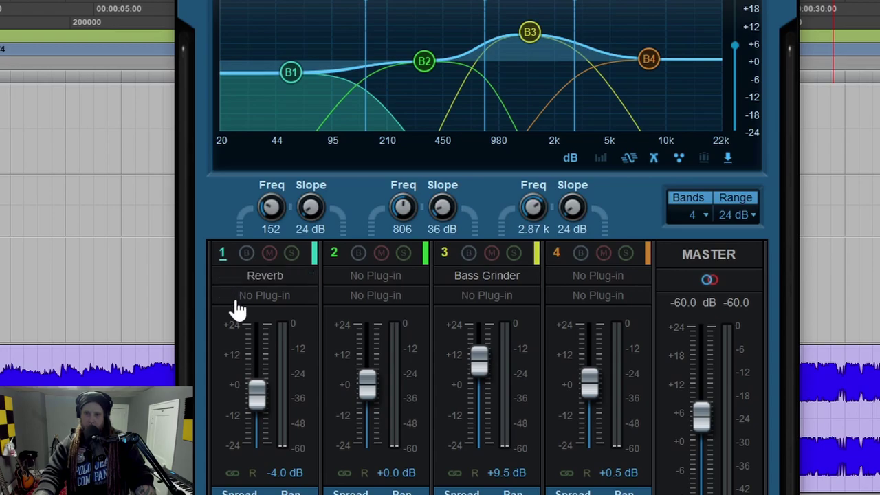
Open Load VST for band 2 and cancel it, then check the MB-7 preferences' plugin folders
right_click(357, 284)
mouse_move(413, 290)
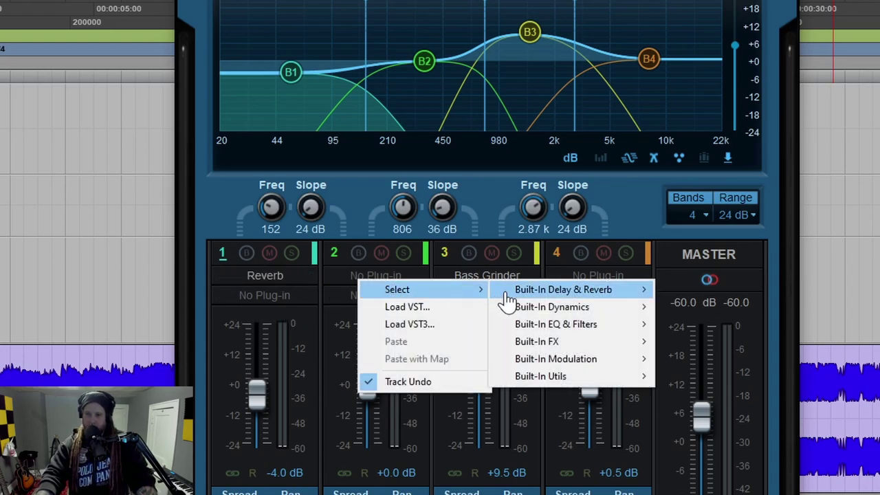
mouse_move(543, 296)
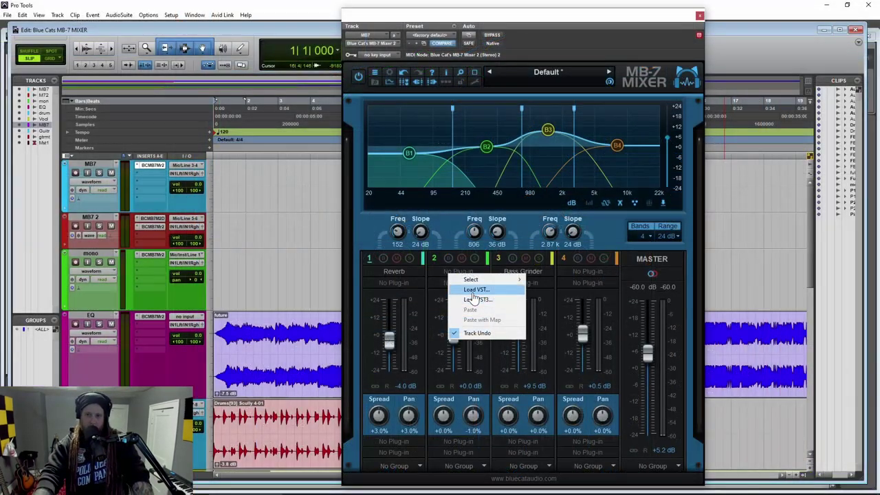
left_click(475, 290)
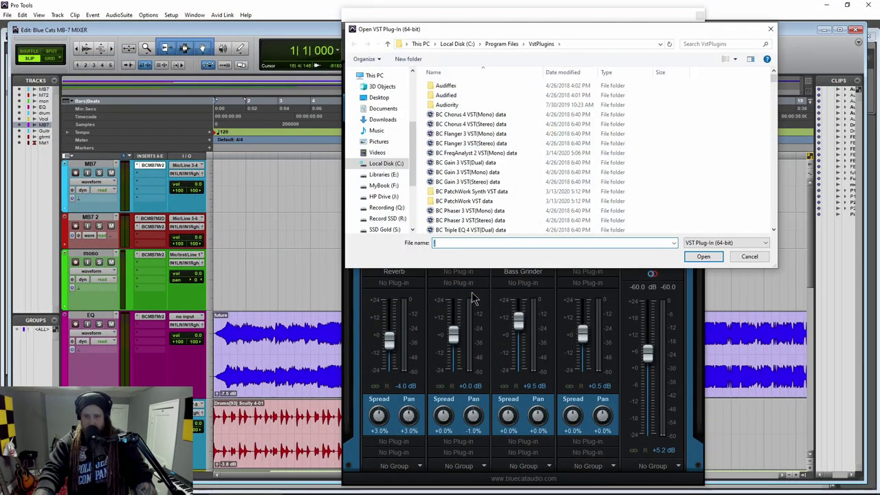
left_click(750, 258)
left_click(476, 83)
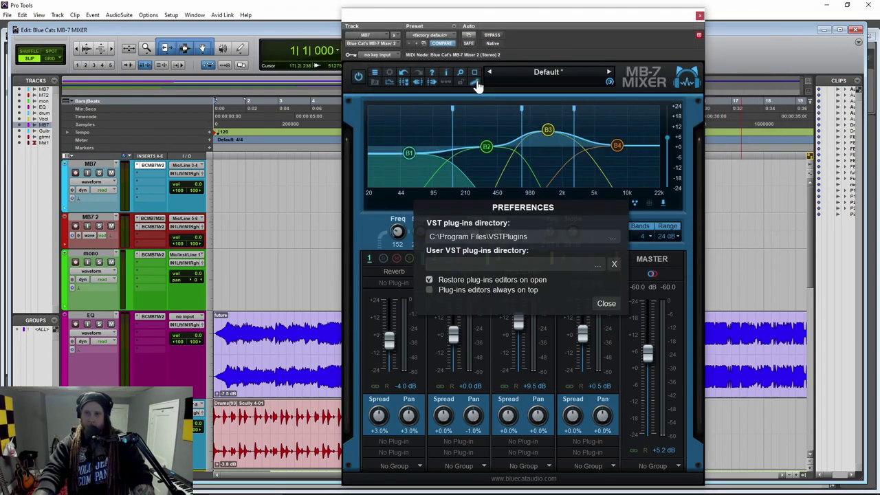
left_click(606, 323)
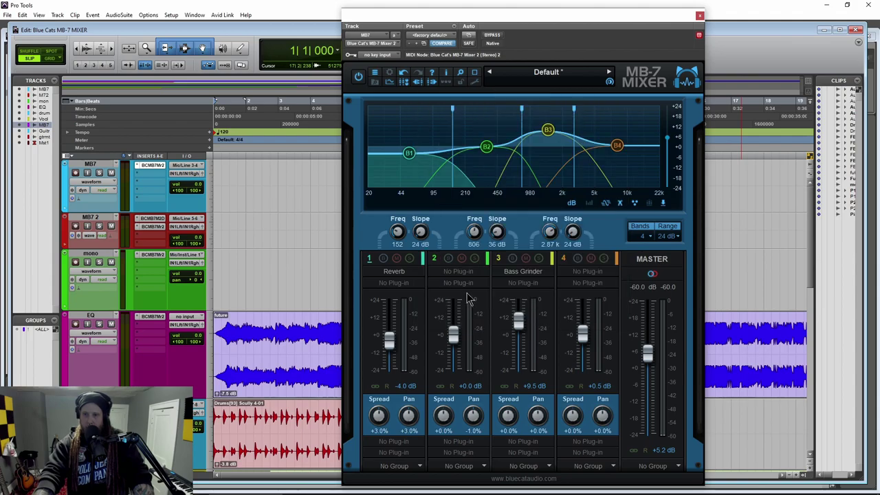
Load bx_subfilter.dll from the VstPlugins folder into band 2
left_click(461, 279)
left_click(481, 290)
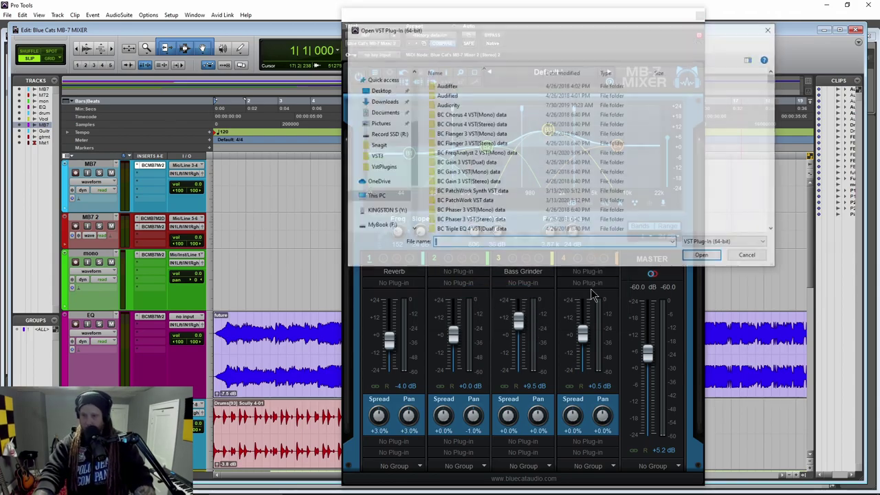
scroll(509, 181, "down", 20)
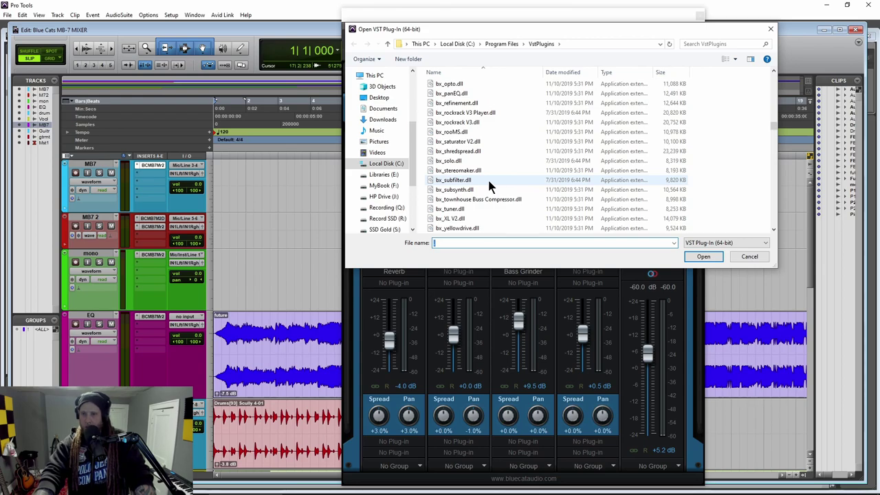
left_click(487, 179)
left_click(694, 257)
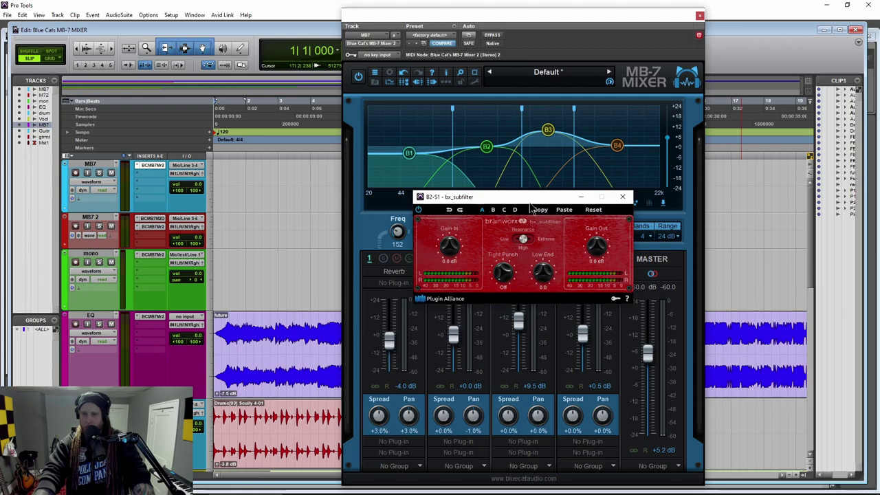
Move the bx_subfilter window aside and boost band 2 to +6.5 dB on the EQ curve
left_click_drag(503, 197, 568, 107)
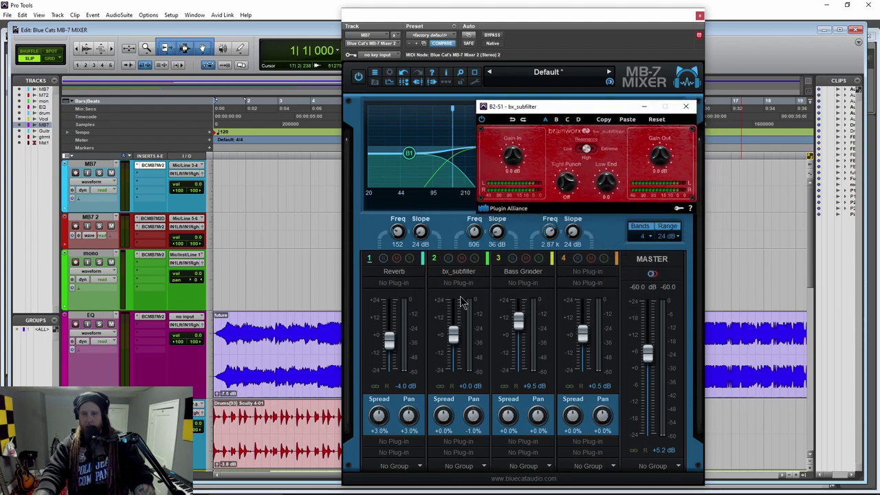
left_click_drag(550, 109, 643, 175)
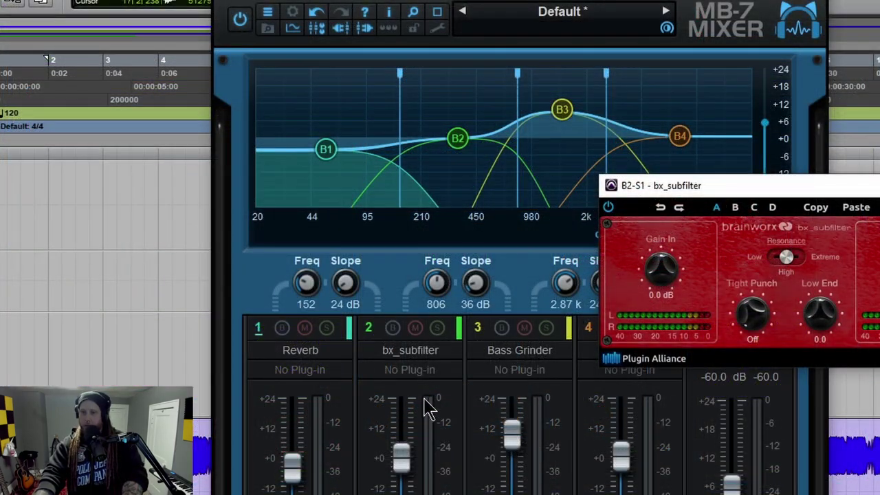
mouse_move(456, 137)
left_mouse_down()
mouse_move(460, 89)
mouse_move(440, 118)
mouse_move(440, 208)
mouse_move(446, 141)
left_mouse_up()
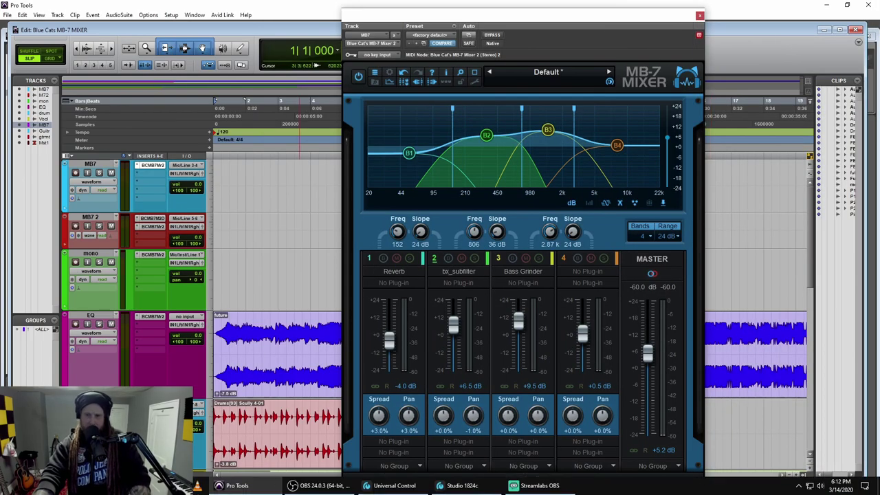
Bring the VstPlugins folder forward and try loading an external VST into an empty insert, then cancel
key("alt+Tab")
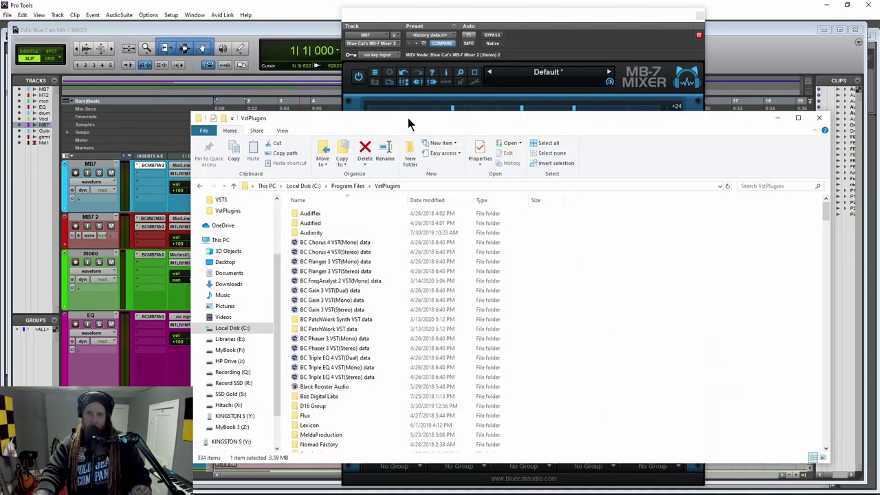
left_click_drag(408, 122, 614, 80)
left_click(500, 284)
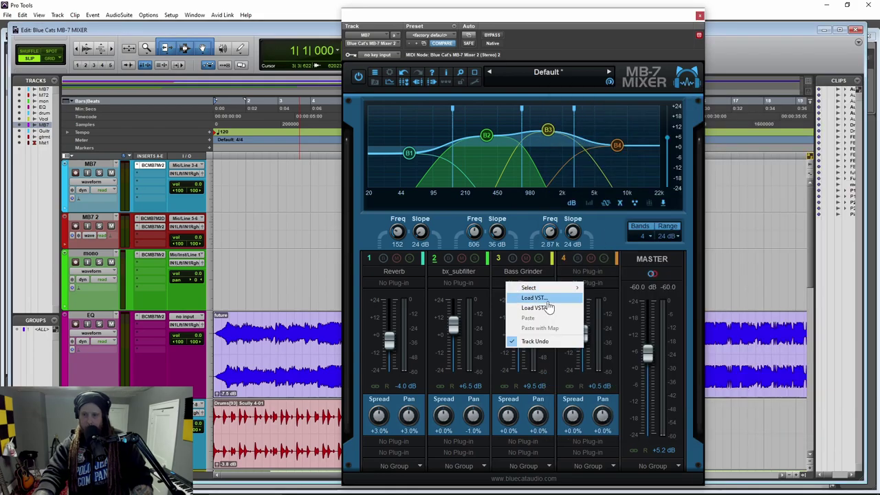
left_click(541, 298)
left_click_drag(543, 32, 580, 38)
scroll(570, 151, "down", 10)
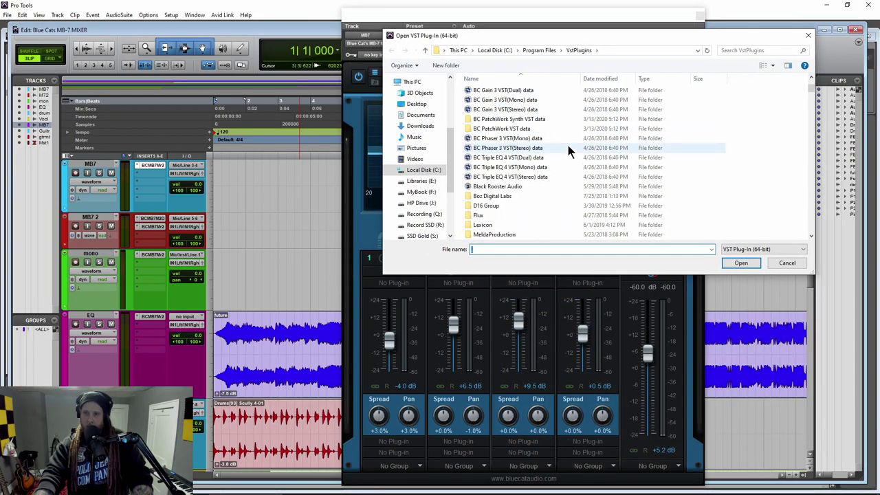
left_click(787, 263)
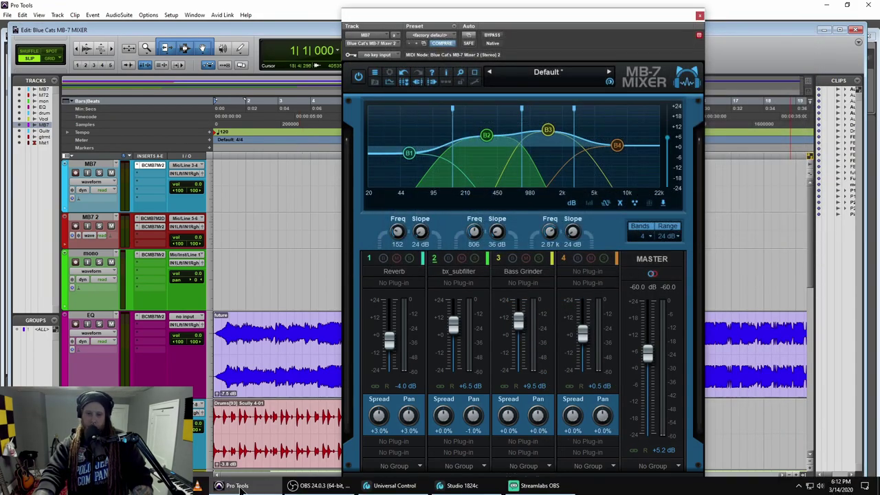
Drop BassGrinder.dll into band 2's second insert and open its Dragon amp editor
left_click(154, 485)
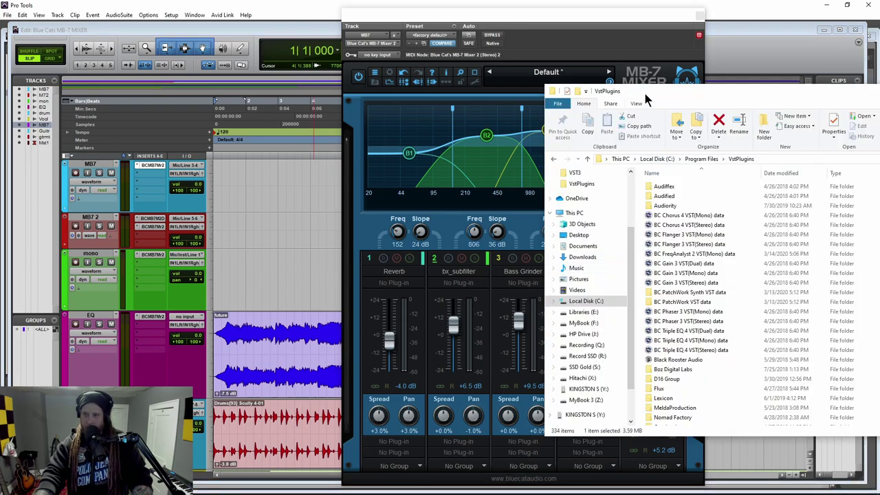
left_click_drag(643, 90, 656, 98)
scroll(753, 291, "down", 5)
scroll(754, 294, "down", 5)
scroll(754, 292, "up", 4)
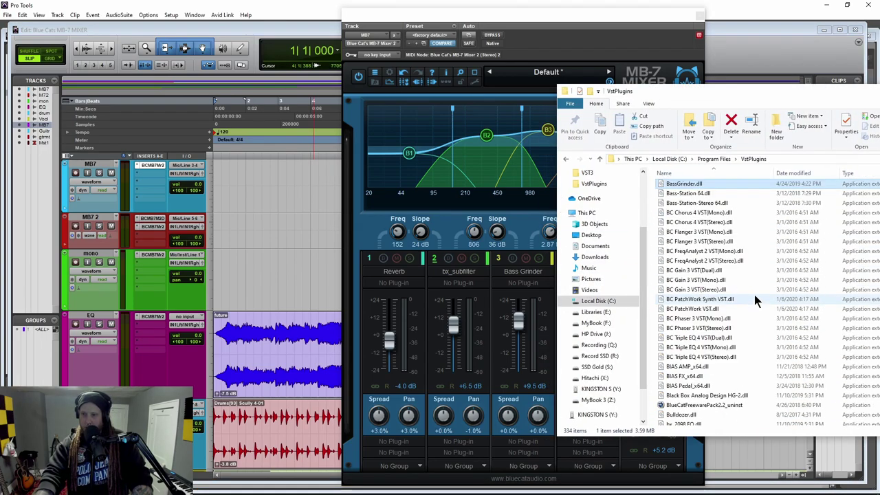
left_click_drag(663, 242, 466, 288)
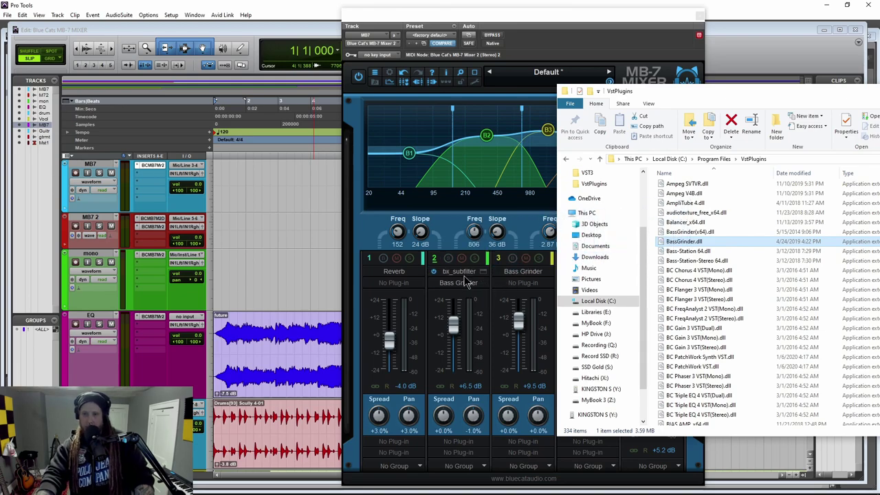
left_click(482, 288)
left_click(482, 286)
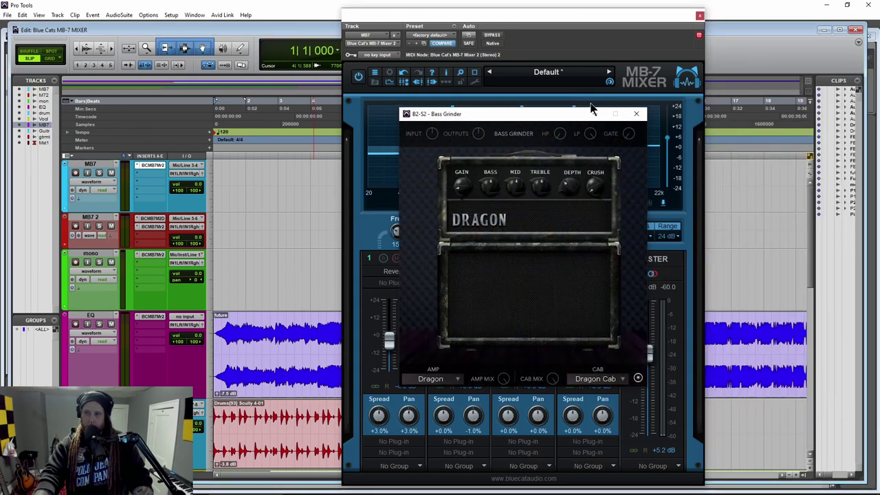
Close Bass Grinder and assign channels 6 and 4 to the Local 1 group
left_click(651, 115)
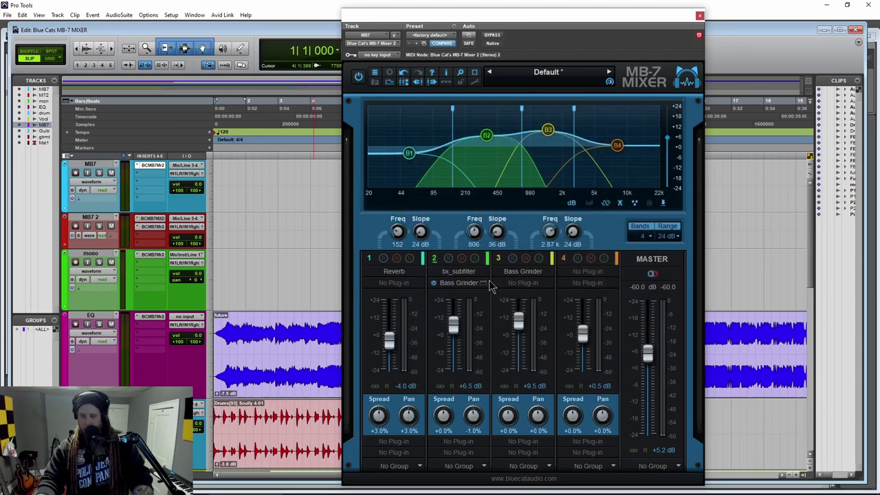
left_click(536, 475)
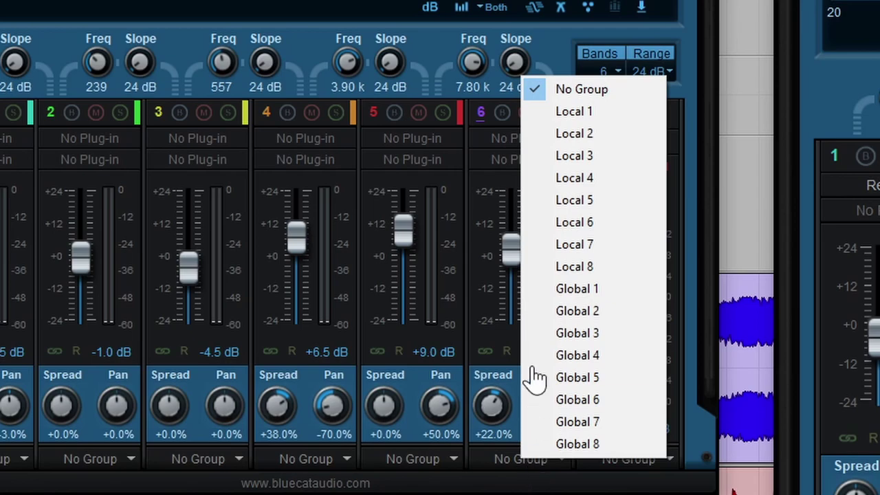
left_click(592, 111)
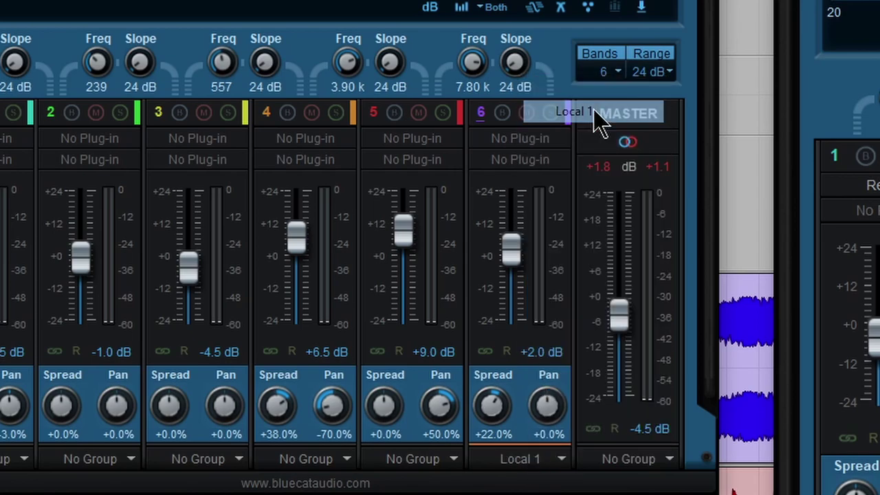
left_click(328, 468)
left_click(373, 112)
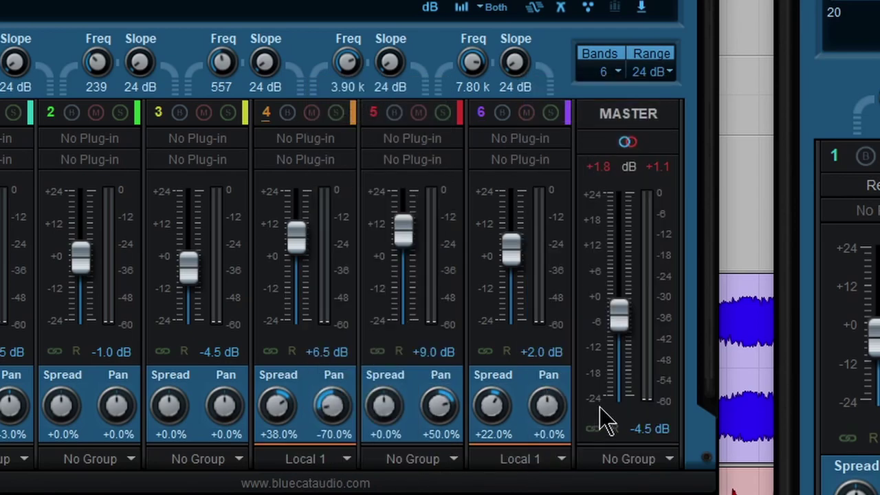
Move channel 6's fader and pan so grouped channel 4 follows along
left_click_drag(520, 256, 497, 300)
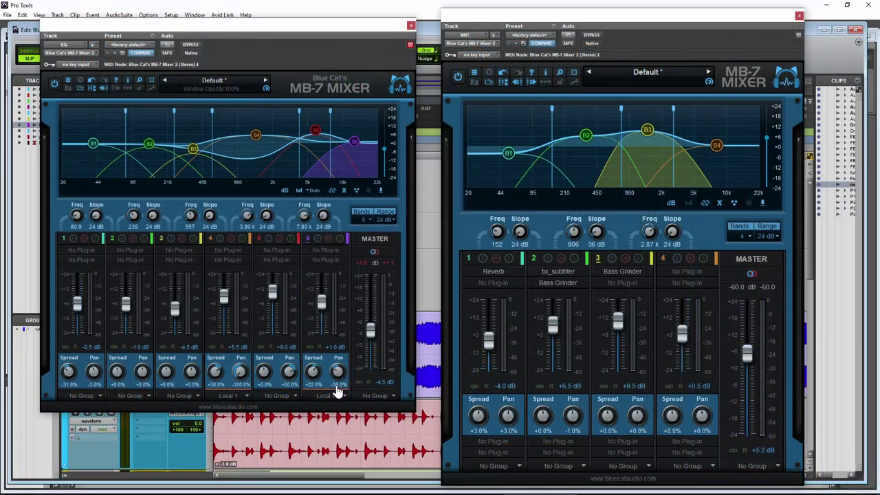
scroll(340, 378, "up", 3)
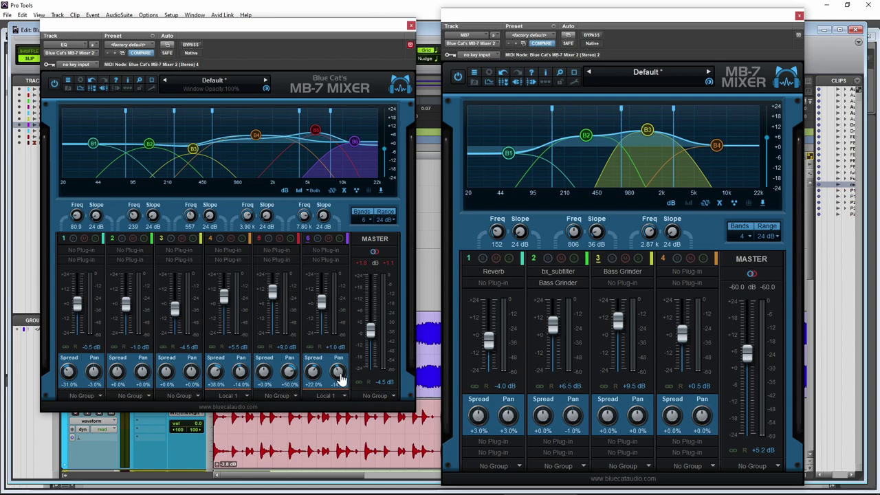
mouse_move(325, 322)
left_mouse_down()
mouse_move(321, 334)
mouse_move(324, 299)
mouse_move(318, 309)
left_mouse_up()
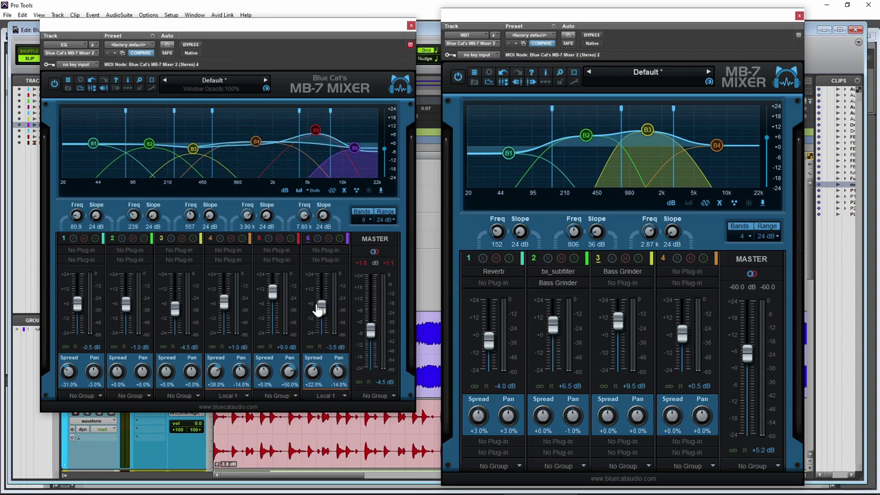
left_click(326, 396)
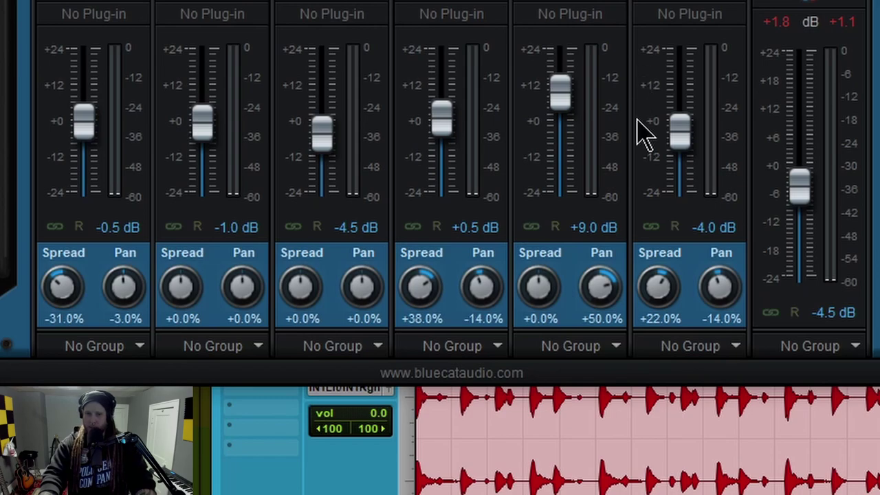
Raise channel 6's level, then put channel 6 in Global 1 and channel 5 in Global 3
left_click_drag(675, 146, 677, 135)
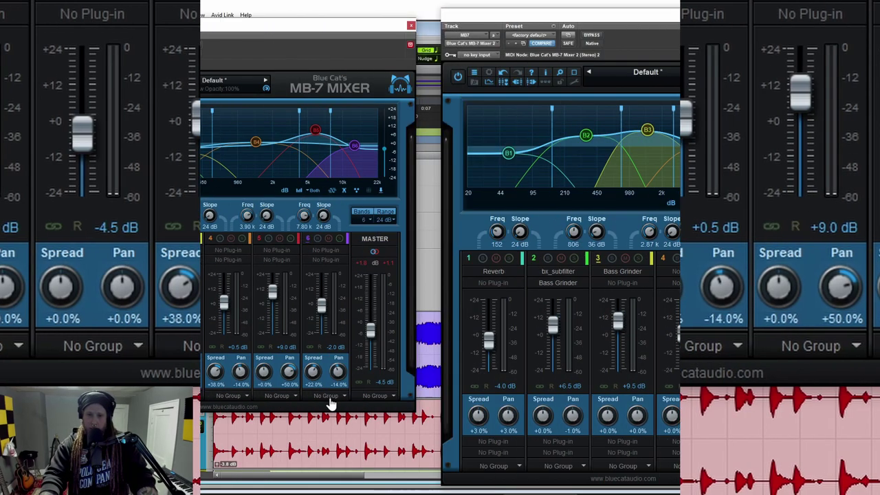
left_click(693, 347)
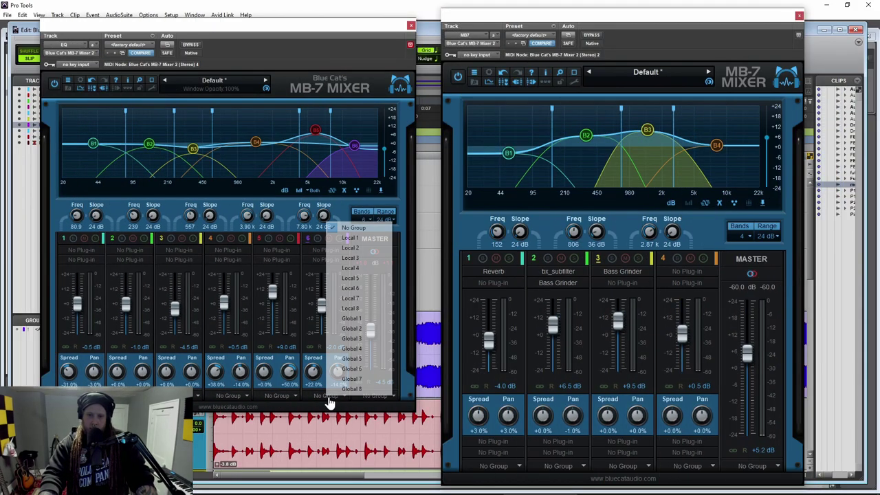
left_click(348, 318)
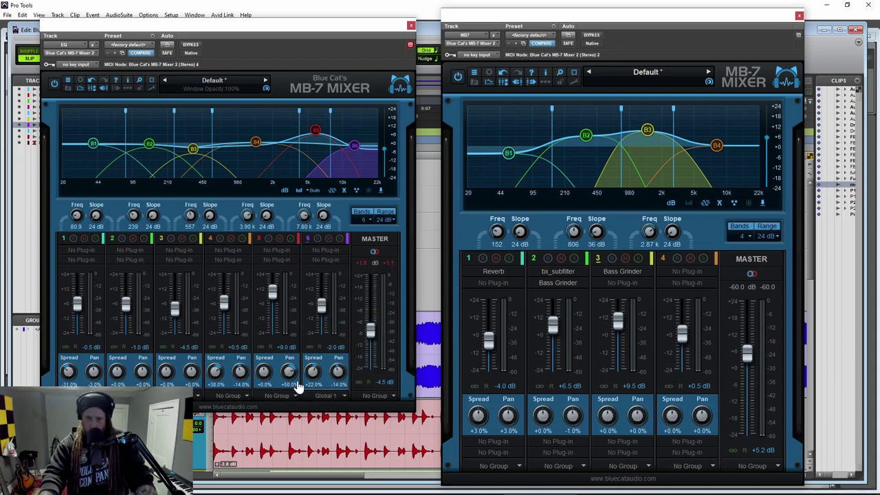
left_click(270, 397)
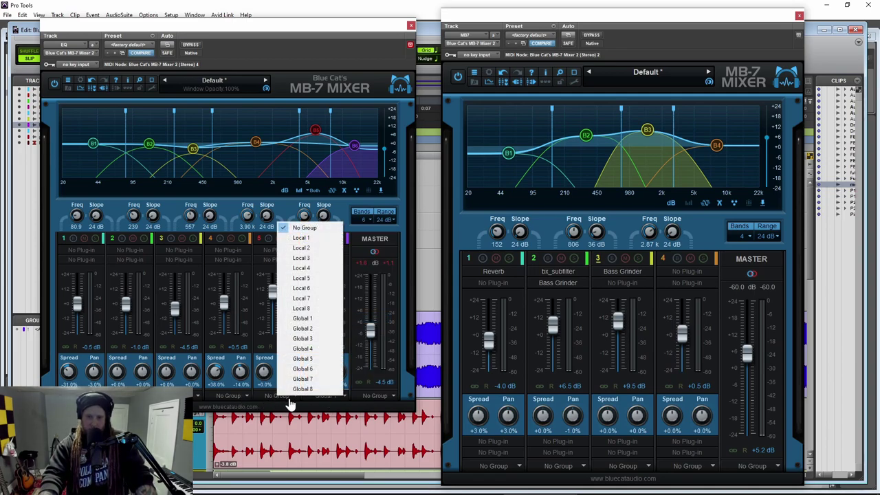
left_click(319, 340)
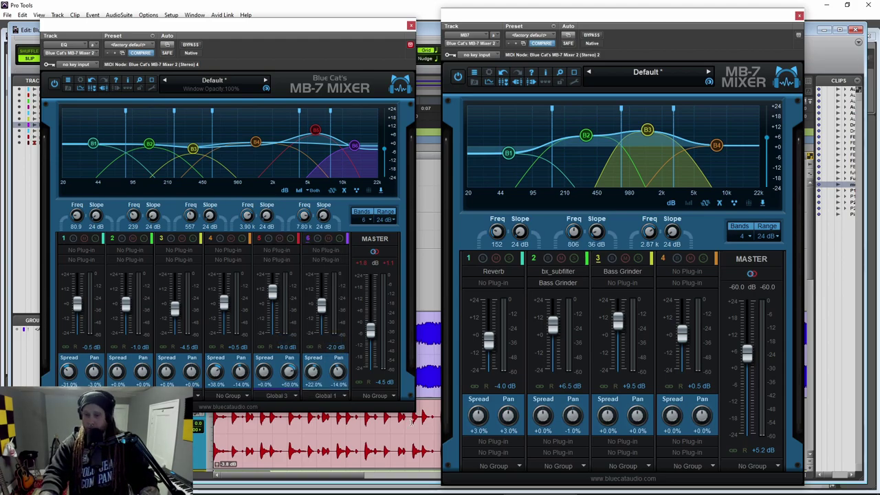
Arrange both mixer windows and set the second mixer's channel 1 to Global 1, channel 2 to Global 3
mouse_move(577, 25)
left_mouse_down()
mouse_move(638, 21)
mouse_move(586, 21)
left_mouse_up()
left_click_drag(242, 30, 270, 53)
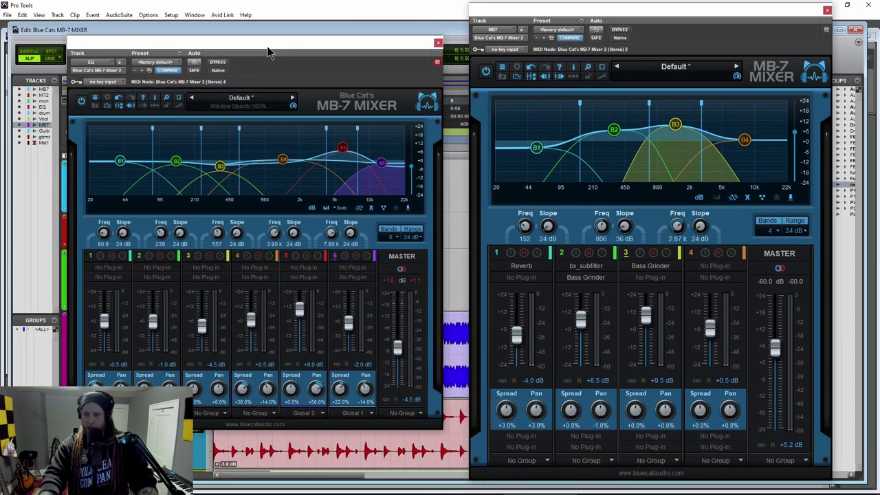
left_click(548, 462)
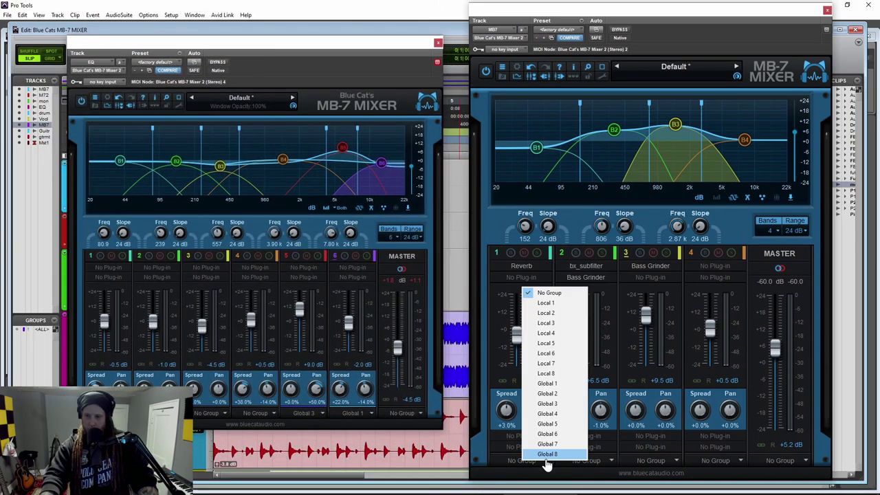
left_click(561, 387)
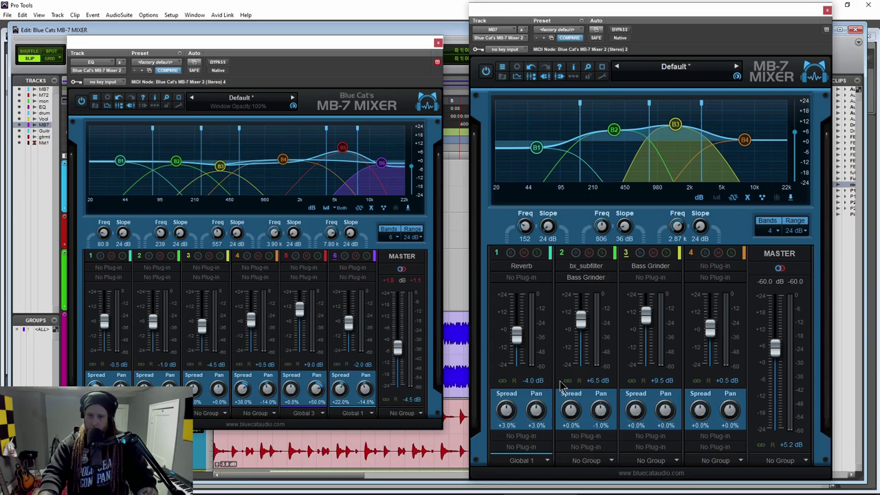
left_click(593, 461)
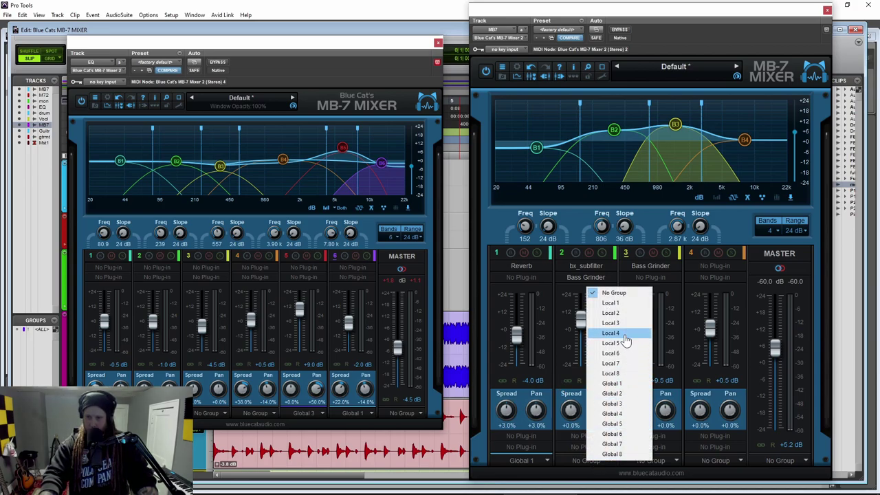
left_click(624, 405)
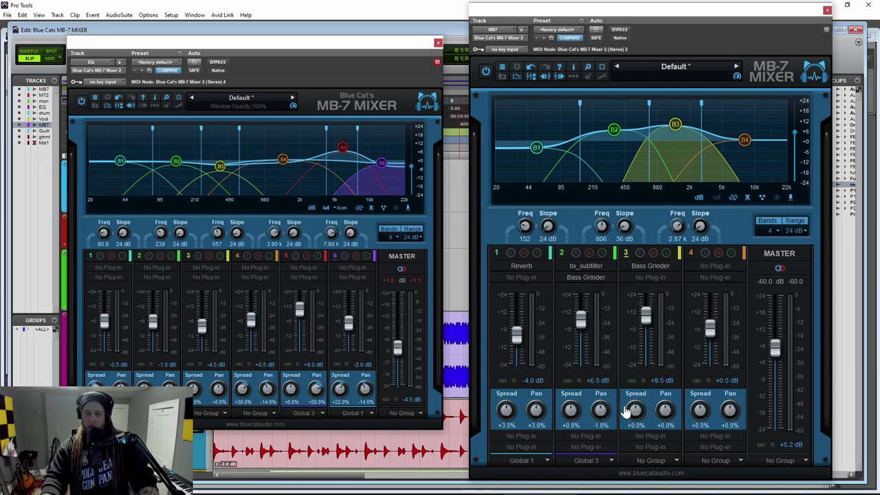
Lower the second mixer's band 2, pulling globally linked channel 5 down with it
left_click(583, 323)
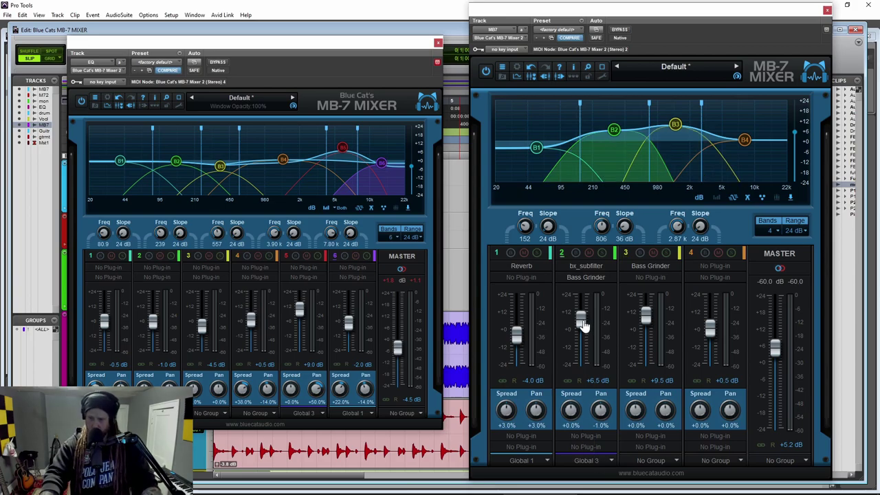
mouse_move(583, 327)
left_mouse_down()
mouse_move(583, 354)
mouse_move(583, 333)
mouse_move(586, 354)
mouse_move(585, 344)
left_mouse_up()
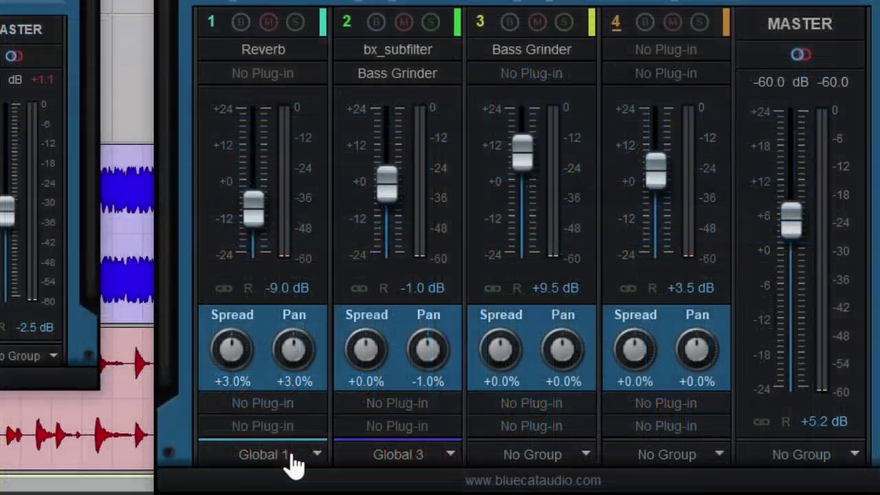
left_click(534, 461)
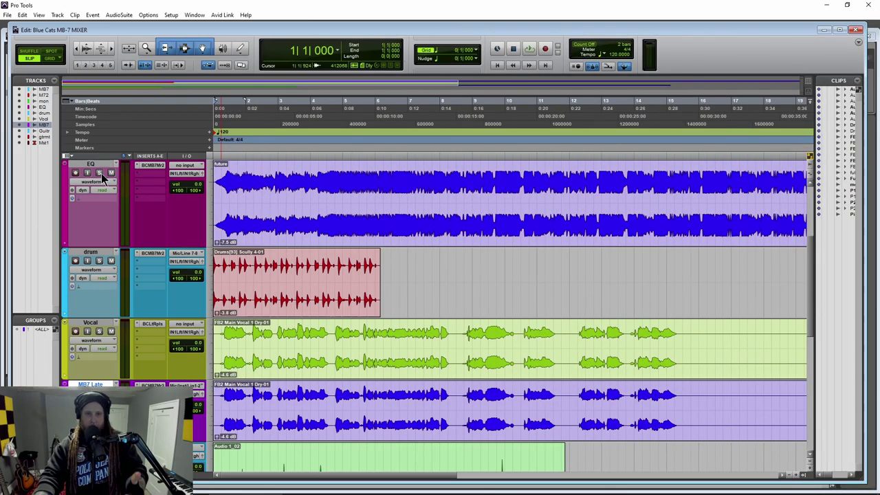
Open the EQ track's MB-7 Mixer and leave the band count at 6
left_click(151, 166)
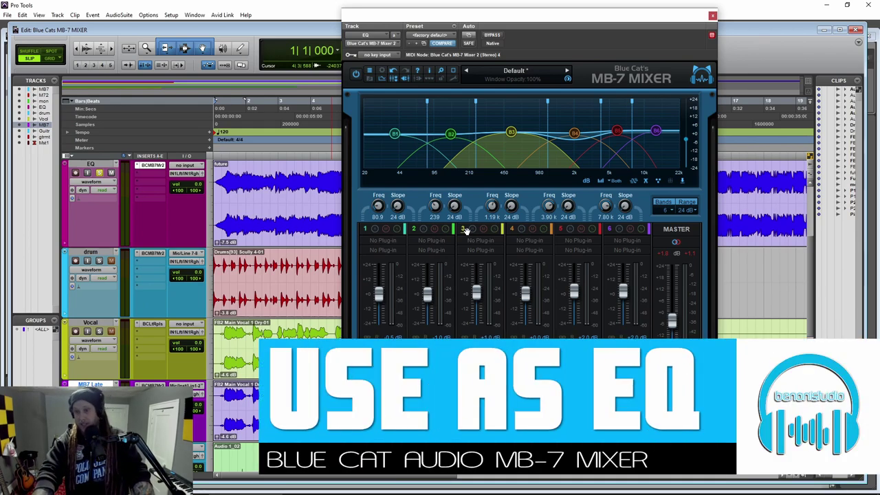
left_click(672, 215)
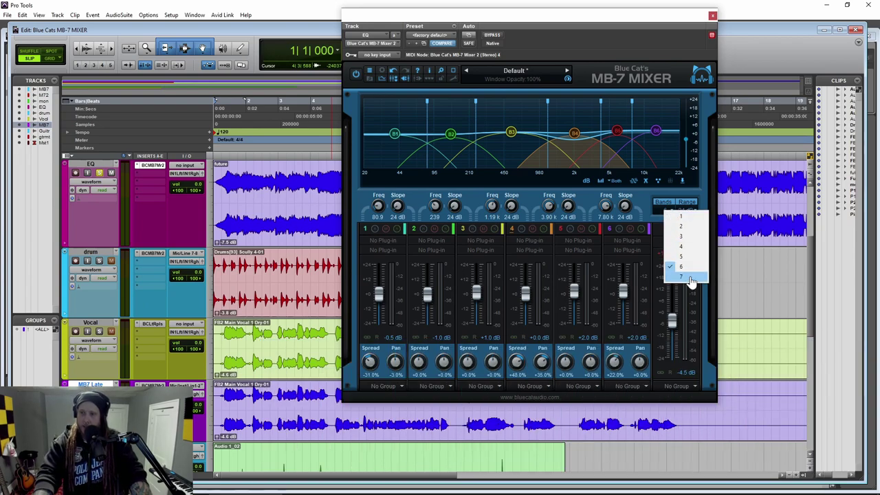
left_click(644, 203)
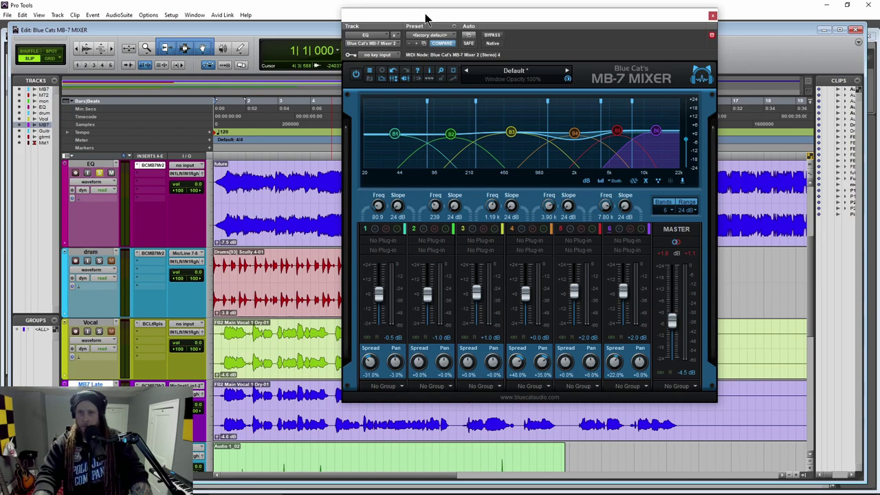
Play the song and shift band 3's crossover frequency to 557 Hz
left_click_drag(425, 17, 437, 26)
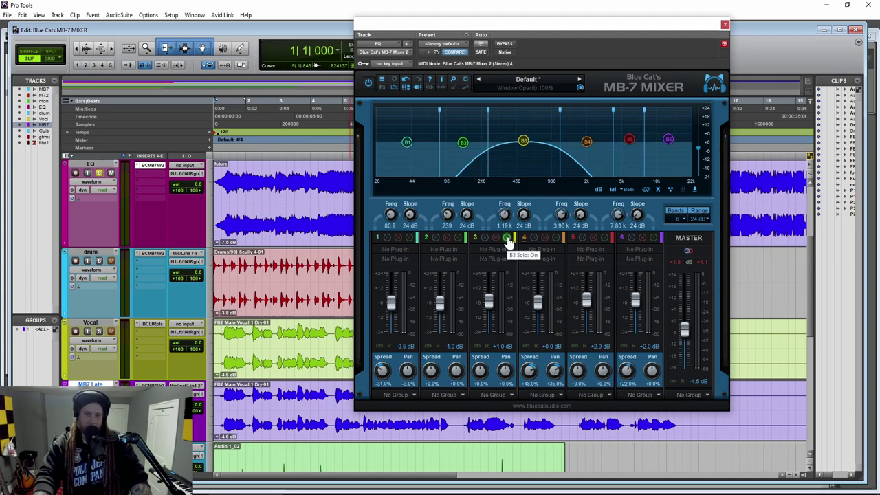
key("space")
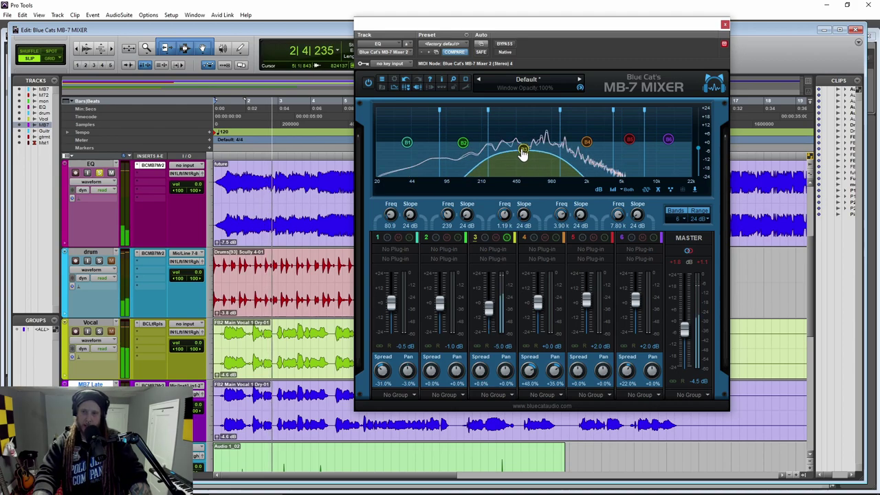
key("space")
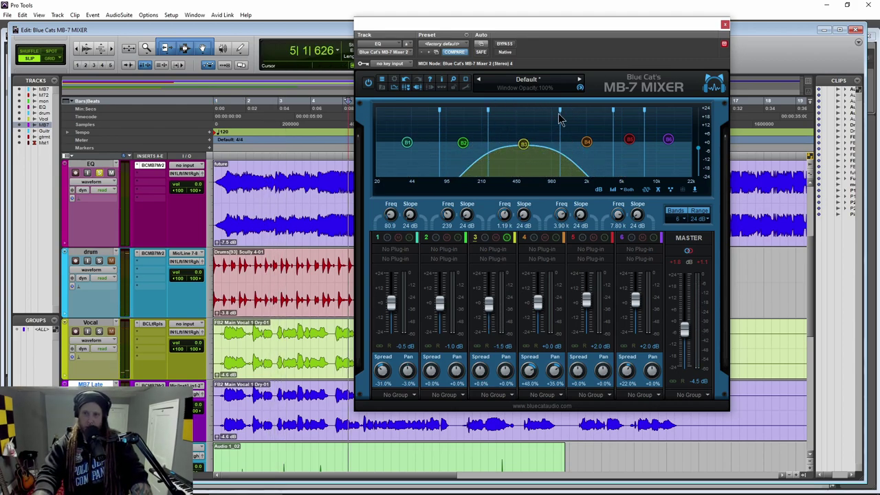
key("space")
mouse_move(561, 112)
left_mouse_down()
mouse_move(605, 117)
mouse_move(526, 127)
left_mouse_up()
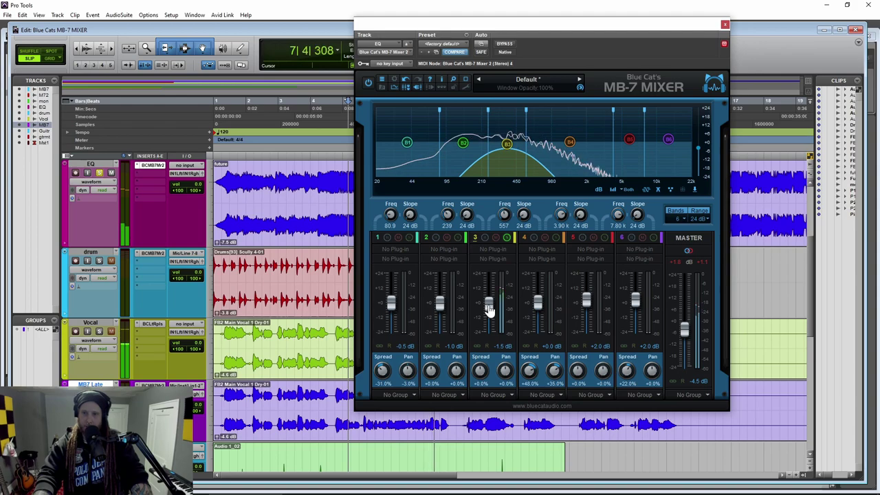
Set band 3's level to -4.5 dB, adjust its pan, and reset its spread to 0%
mouse_move(488, 308)
left_mouse_down()
mouse_move(488, 320)
mouse_move(487, 308)
left_mouse_up()
left_click_drag(504, 370, 506, 334)
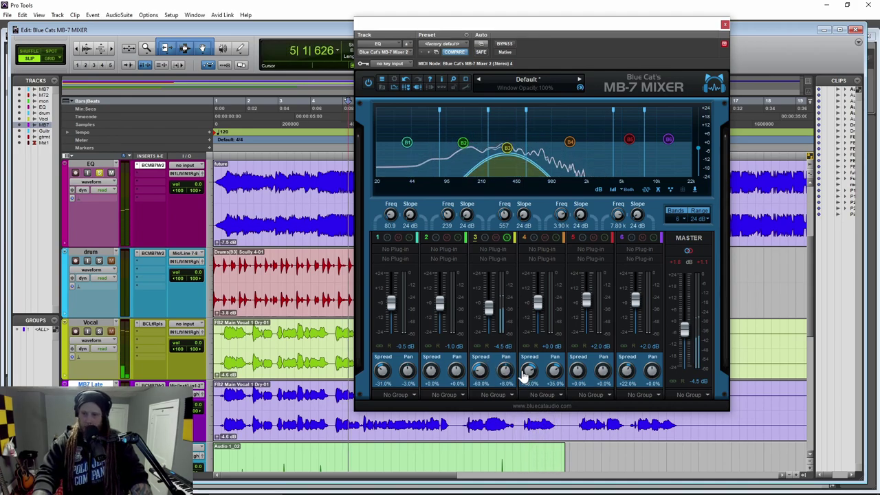
left_click_drag(505, 369, 510, 357)
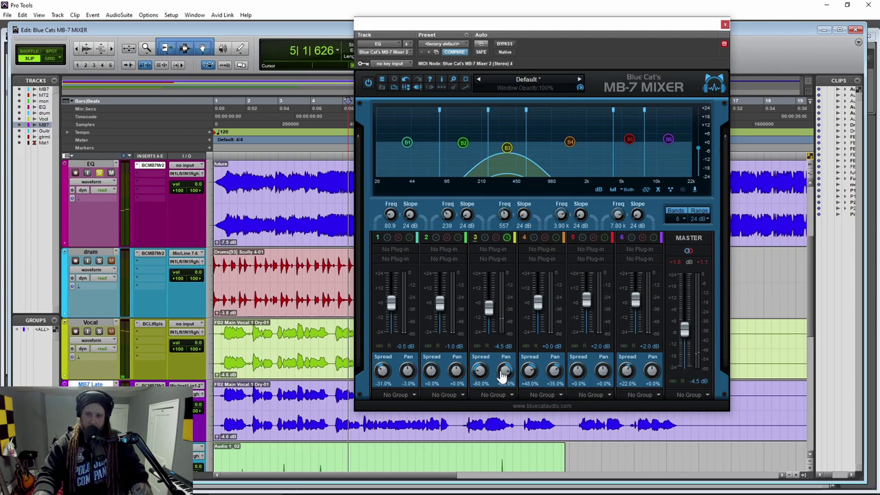
double_click(480, 371)
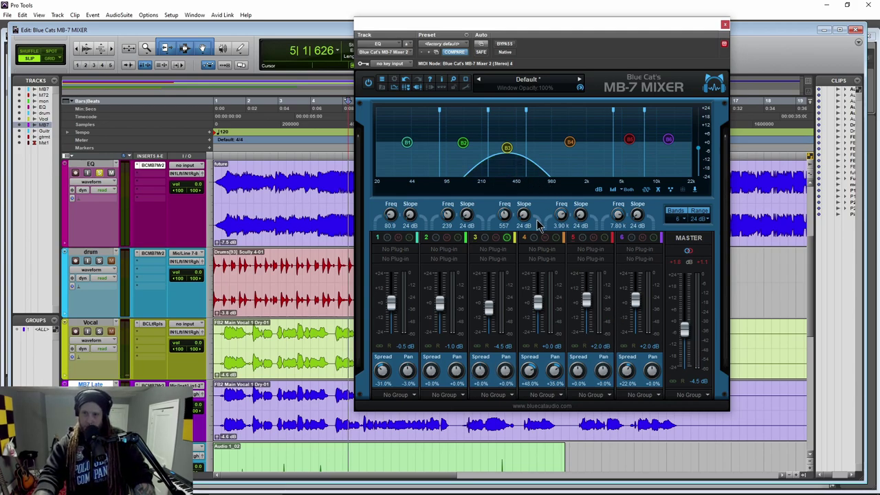
Solo bands 4 and 5 instead of band 3 and pan them apart during playback
left_click(507, 238)
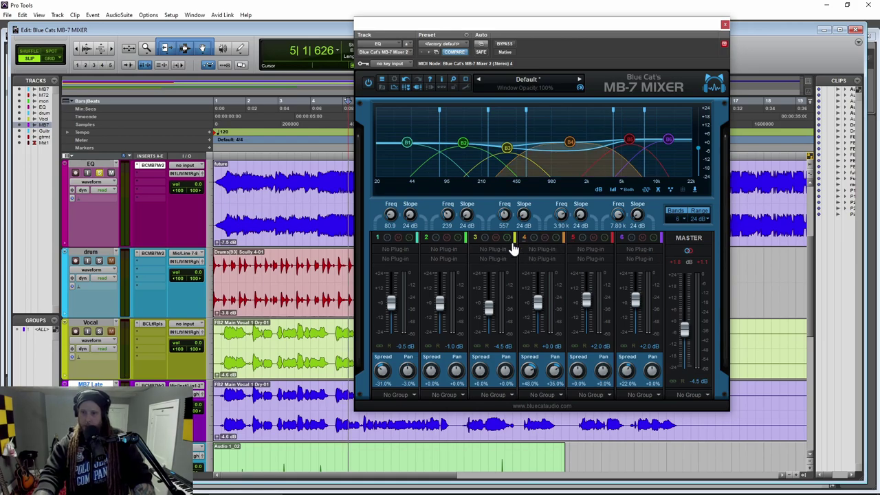
left_click(555, 239)
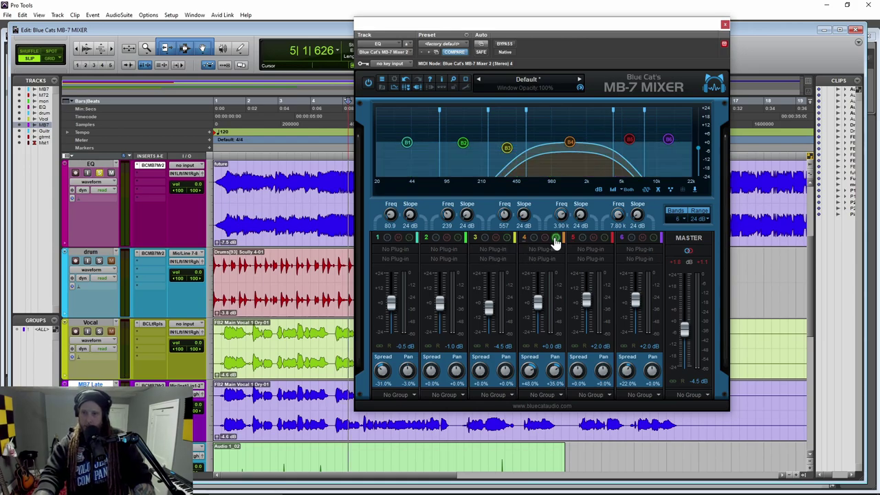
left_click(604, 238)
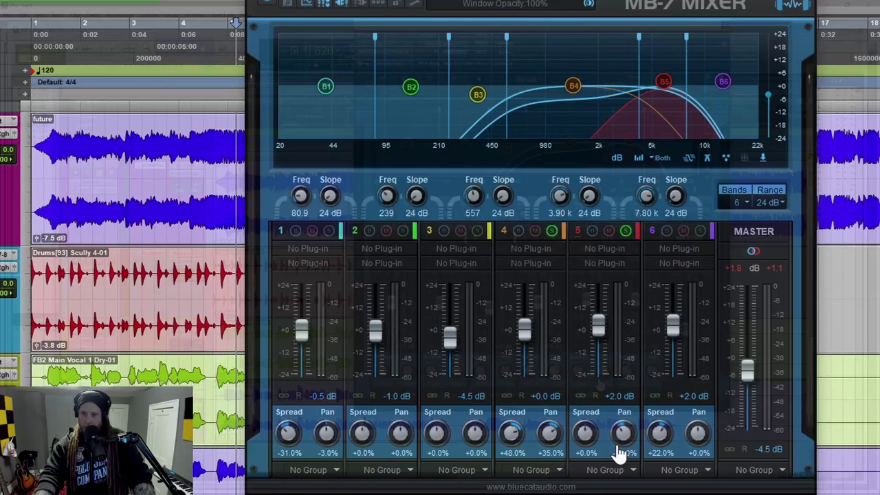
left_click_drag(623, 440, 639, 393)
key("space")
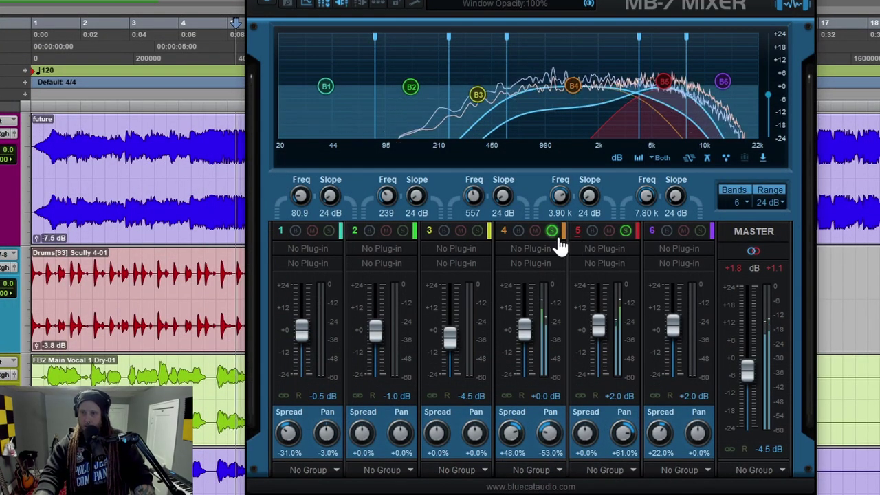
Pan band 4 to -70% and band 5 to +50%, narrowing band 4's spread to +38%
left_click_drag(600, 338, 599, 334)
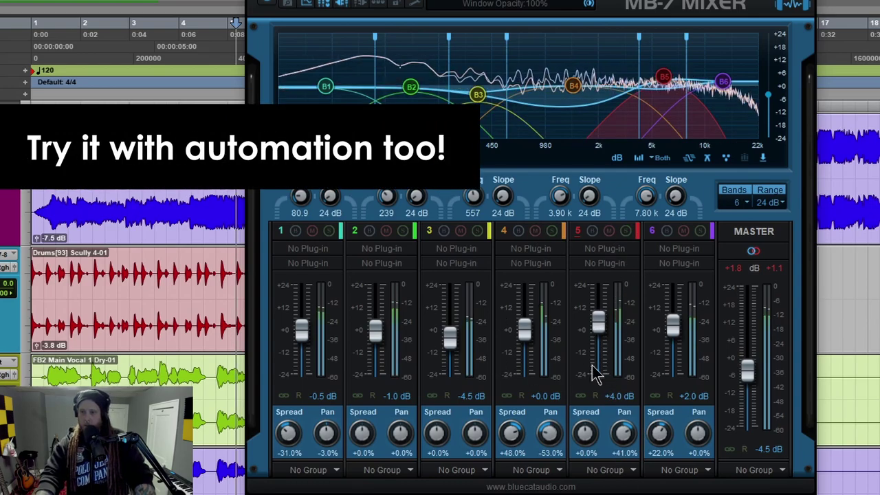
left_click_drag(559, 436, 559, 441)
left_click_drag(622, 436, 622, 433)
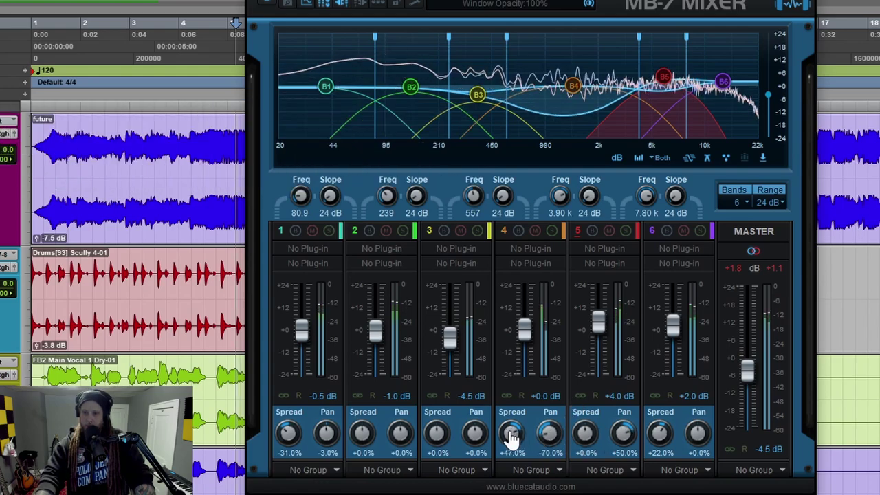
left_click_drag(507, 435, 508, 440)
mouse_move(622, 433)
left_mouse_down()
mouse_move(618, 486)
mouse_move(624, 447)
left_mouse_up()
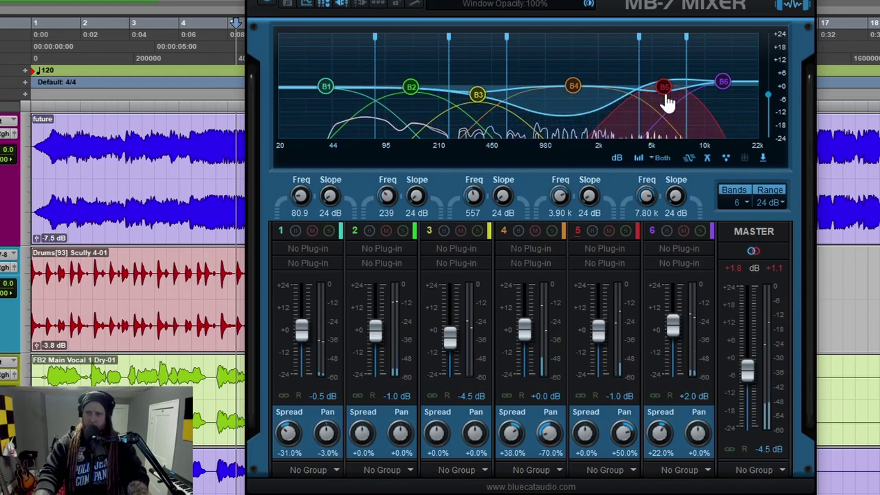
Boost band 5 to +9.0 dB and band 4 to +6.5 dB, then close the mixer
left_click_drag(663, 77, 665, 66)
left_click_drag(572, 85, 574, 73)
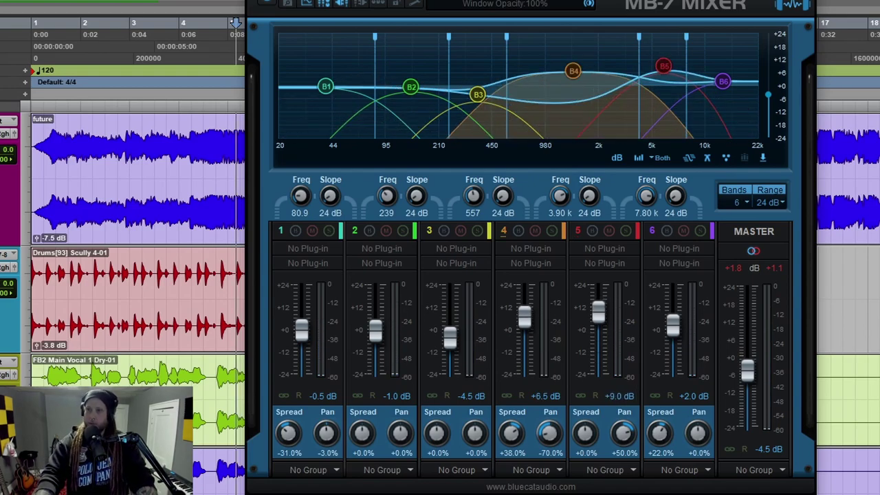
key("super+w")
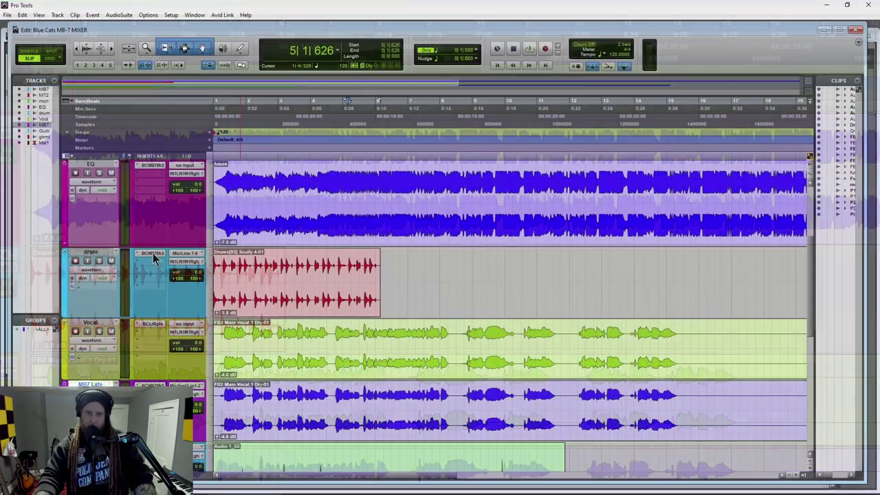
Open the drum track's MB-7 Mixer, solo the drum track and play it back
left_click(154, 255)
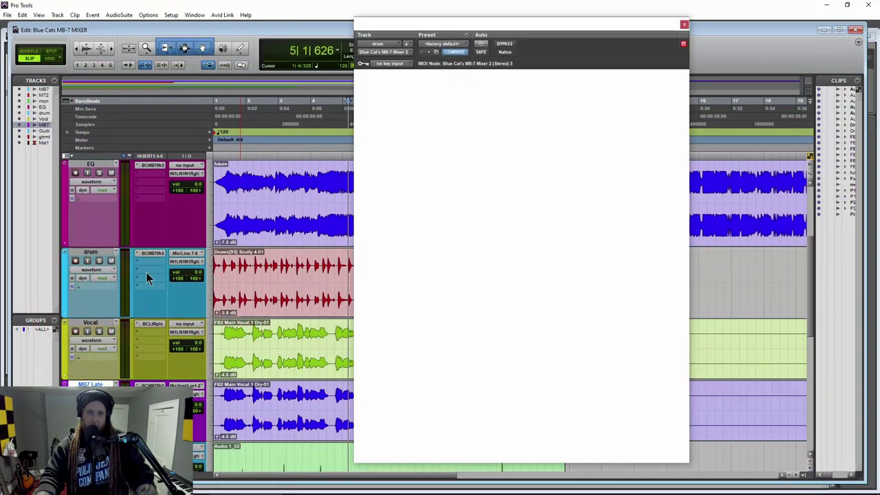
left_click(99, 261)
key("Return")
left_click_drag(483, 32, 561, 32)
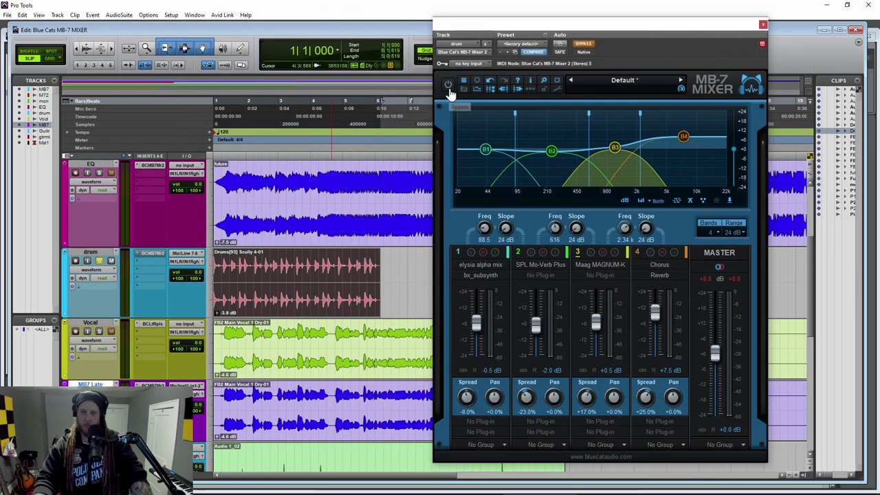
key("space")
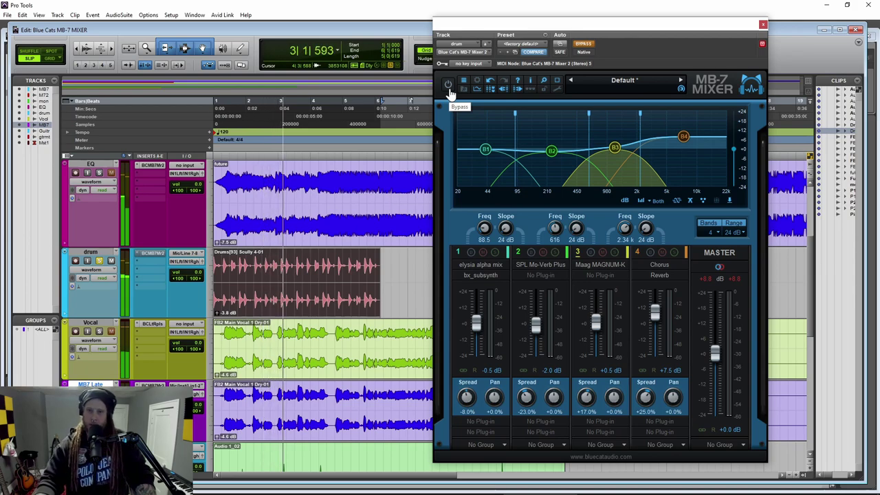
key("space")
key("space")
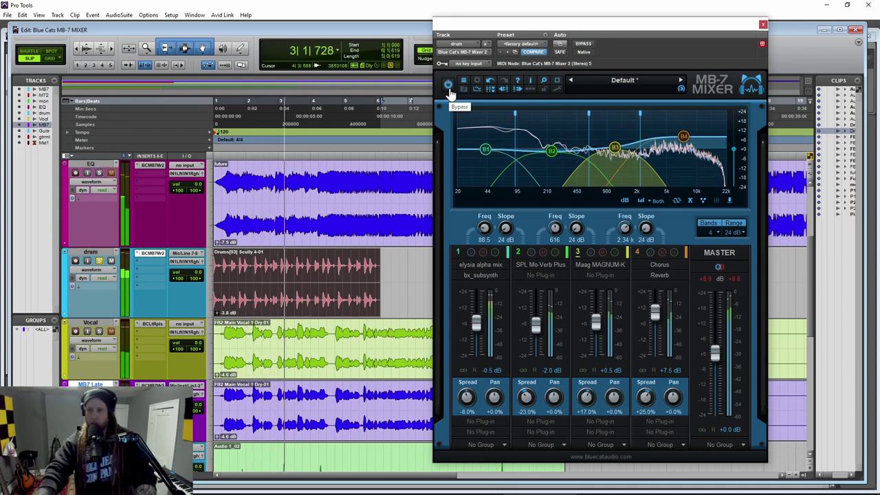
key("space")
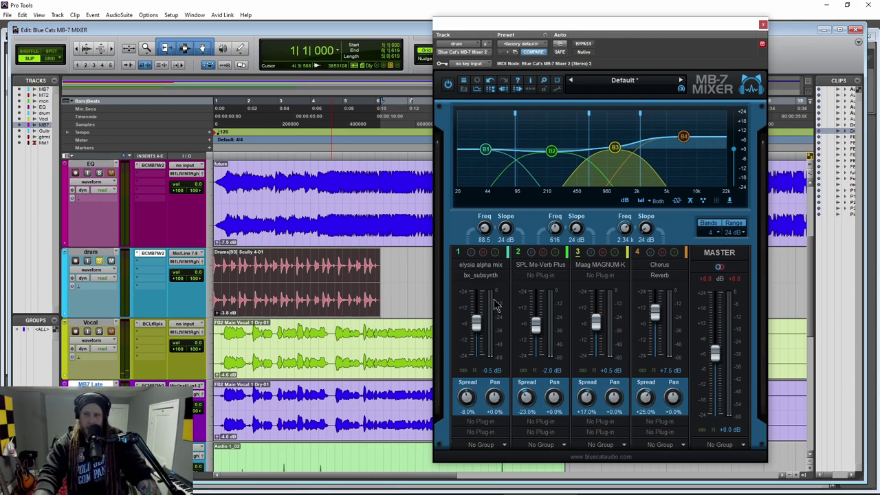
Solo band 1 and switch on its bx_subsynth insert, auditioning the low band
left_click(495, 253)
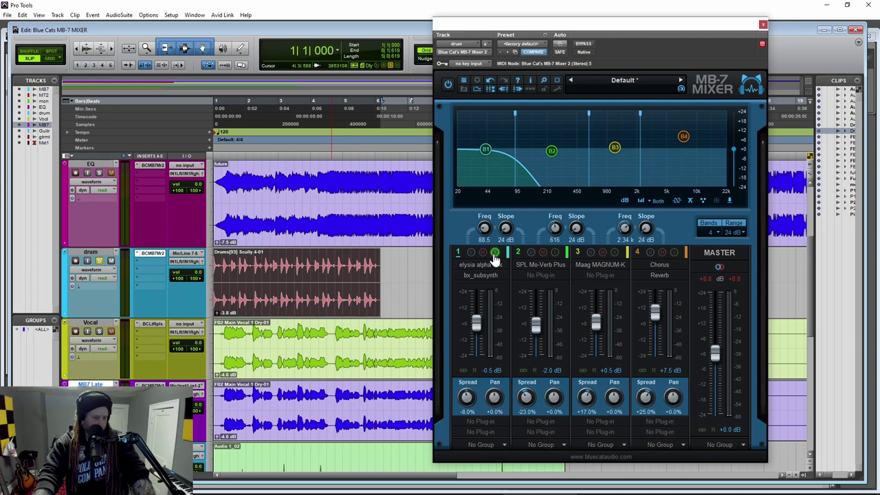
key("space")
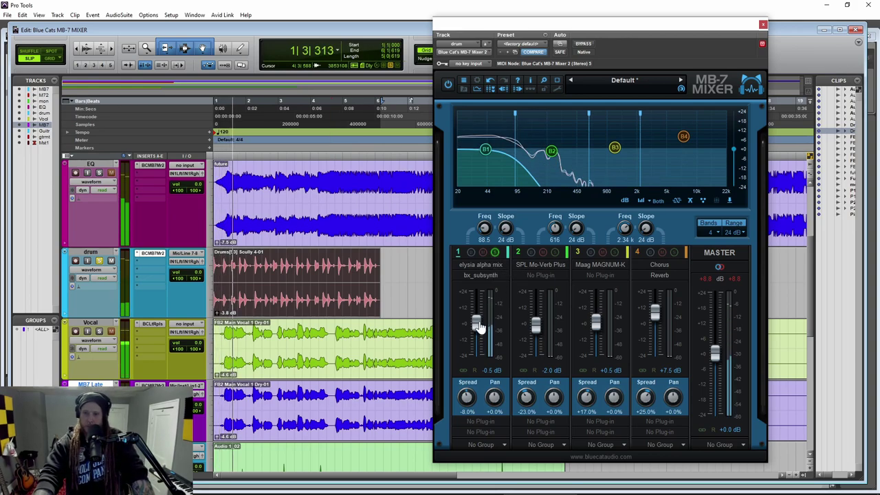
key("space")
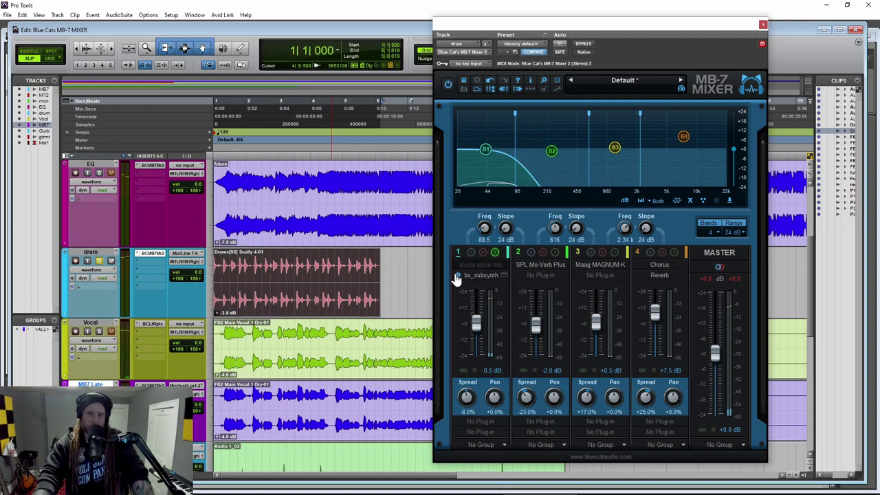
left_click(457, 276)
key("space")
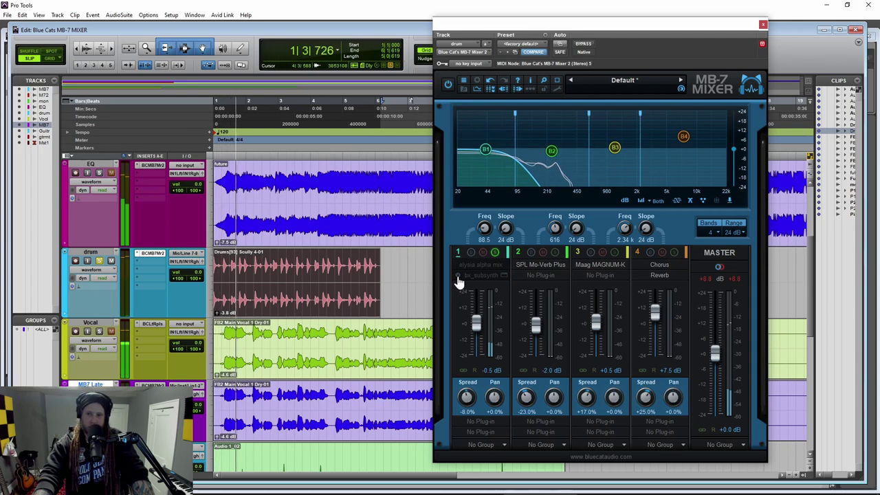
key("space")
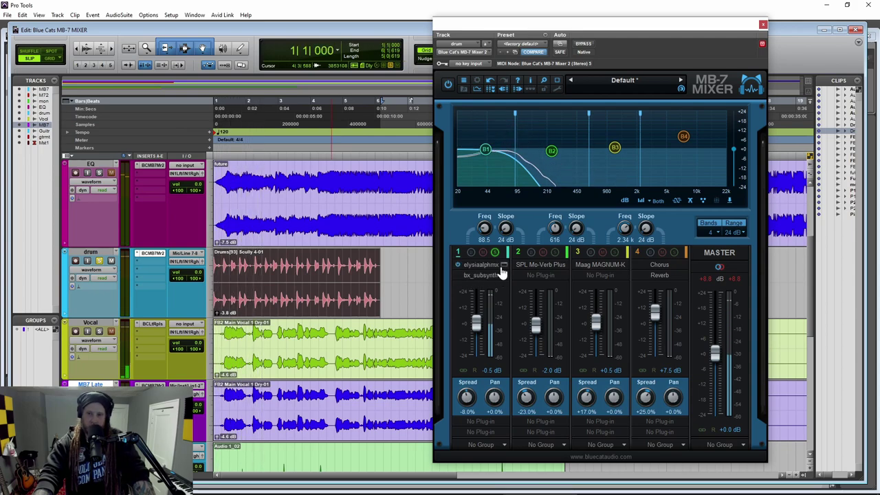
Open and close band 1's elysia alpha mix and bx_subsynth editors
left_click(480, 265)
left_click_drag(222, 100, 232, 102)
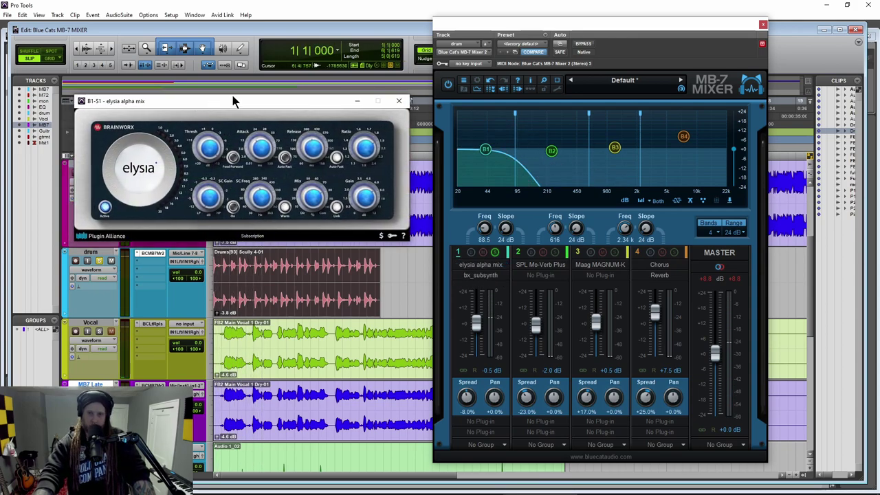
left_click(401, 102)
left_click(504, 276)
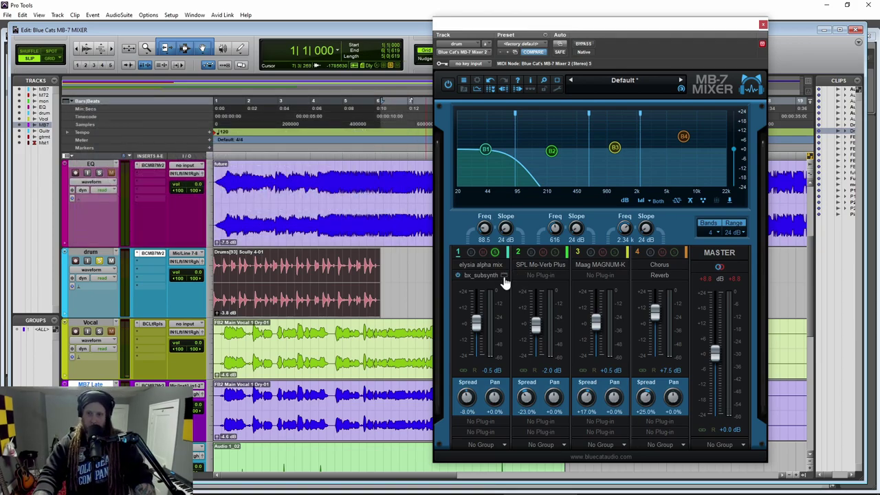
left_click_drag(303, 209, 320, 167)
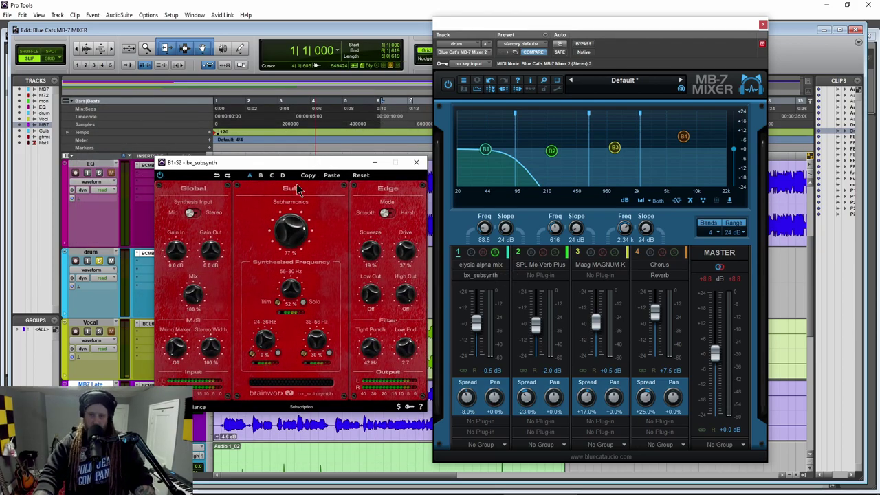
left_click(416, 162)
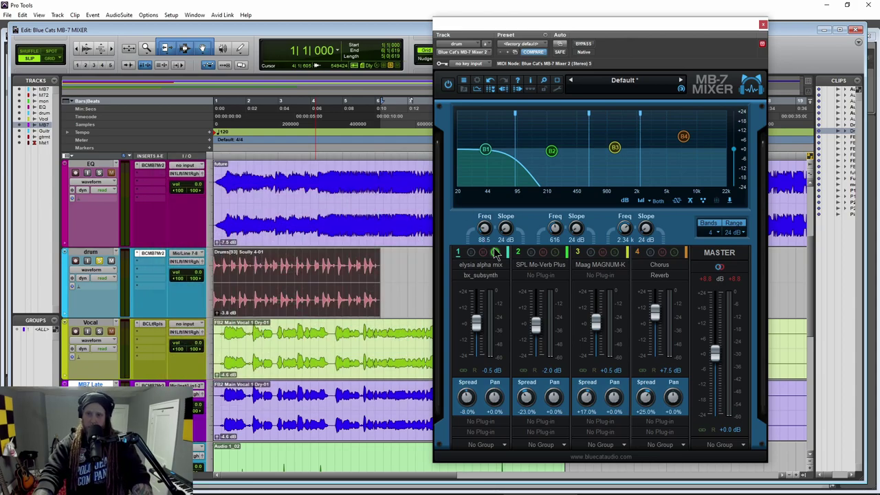
Open band 2's SPL Mo-Verb Plus editor and play the drums to hear the reverb band
mouse_move(563, 272)
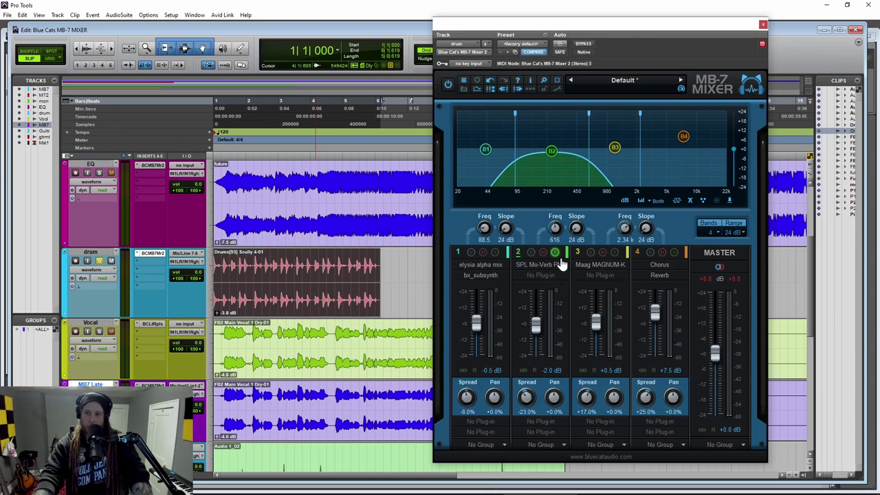
left_click(564, 266)
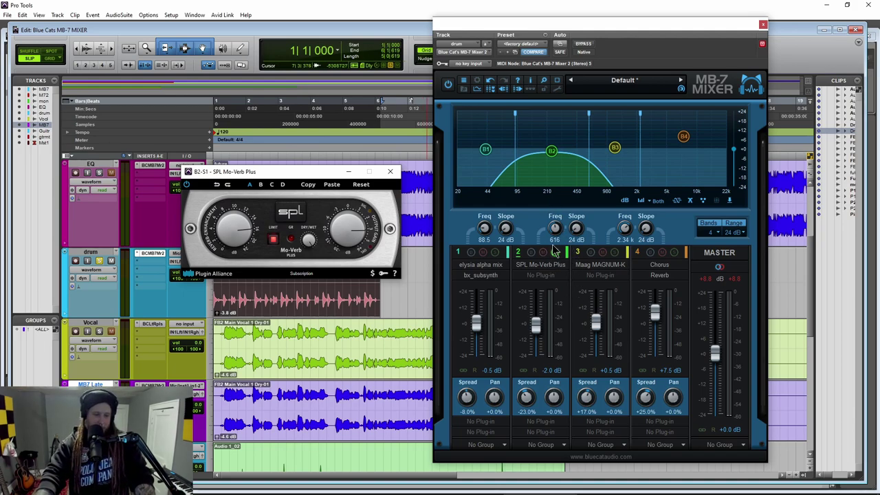
key("space")
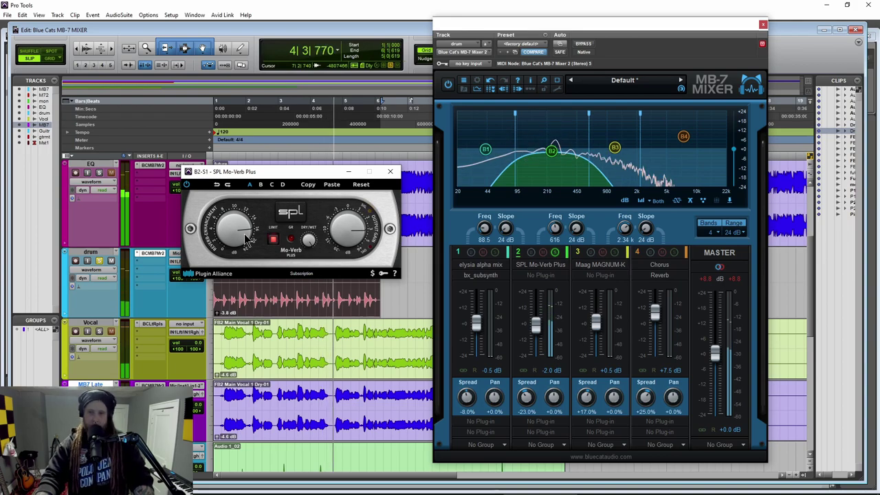
key("space")
Close the SPL Mo-Verb Plus editor, solo band 3, and open its Maag MAGNUM-K editor
left_click(389, 171)
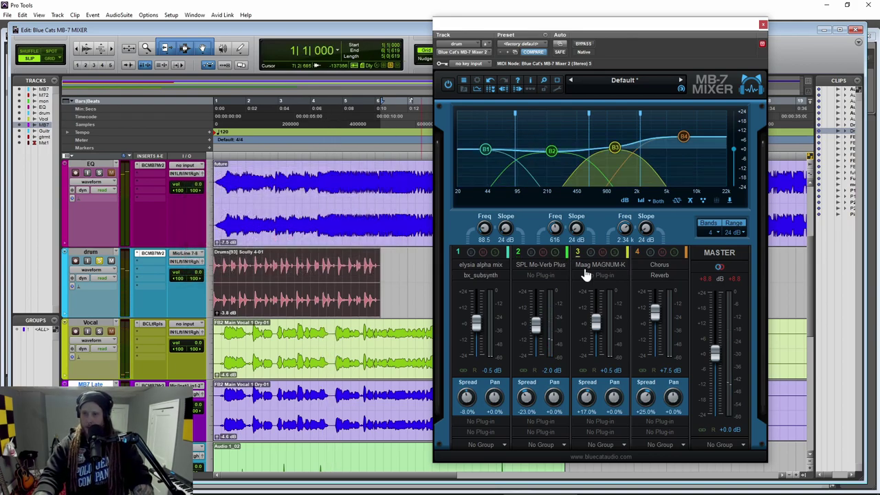
left_click(614, 252)
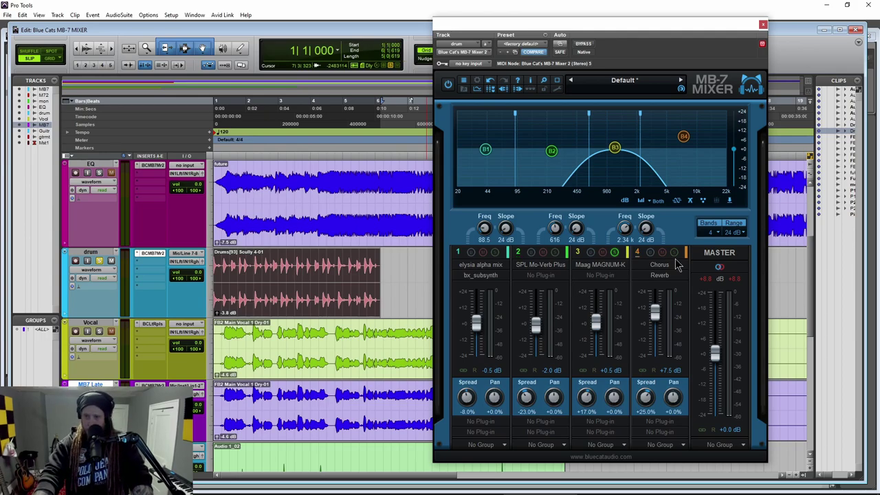
left_click(624, 269)
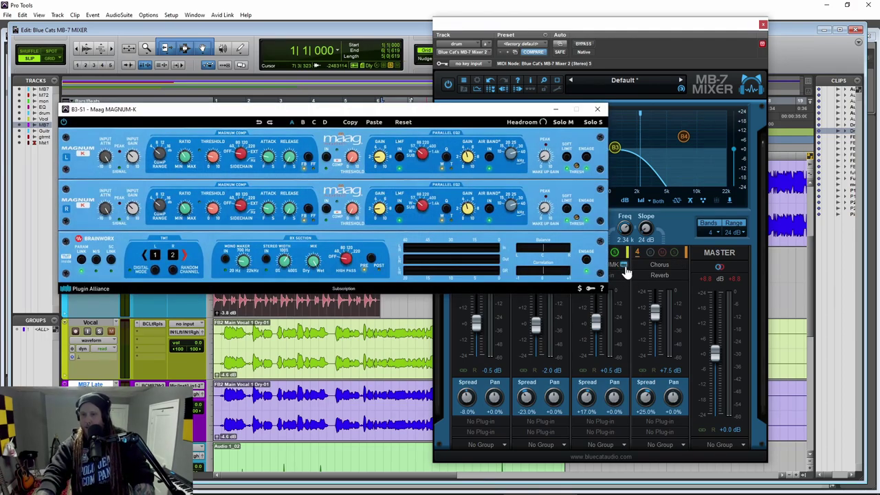
left_click_drag(373, 115, 381, 99)
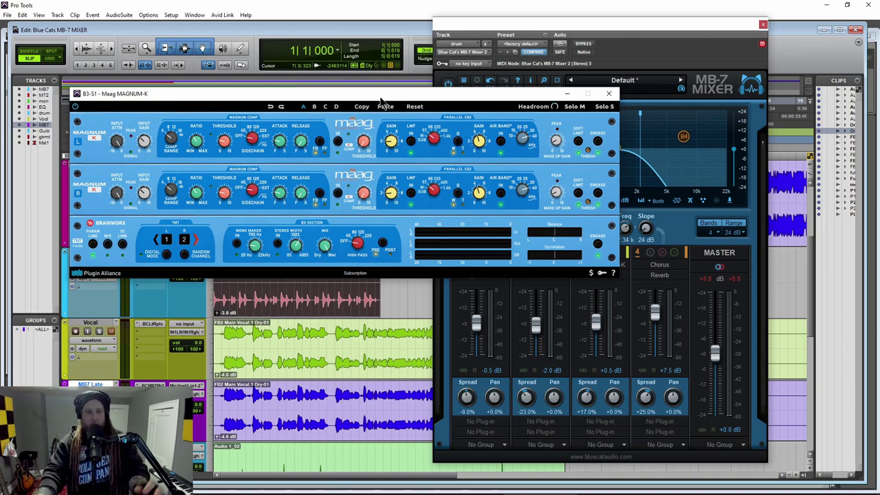
left_click_drag(382, 101, 408, 321)
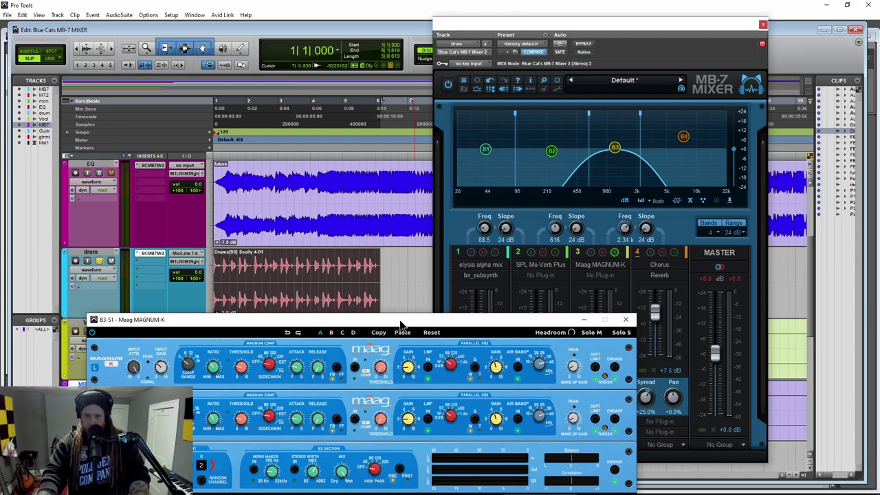
left_click_drag(400, 323, 384, 216)
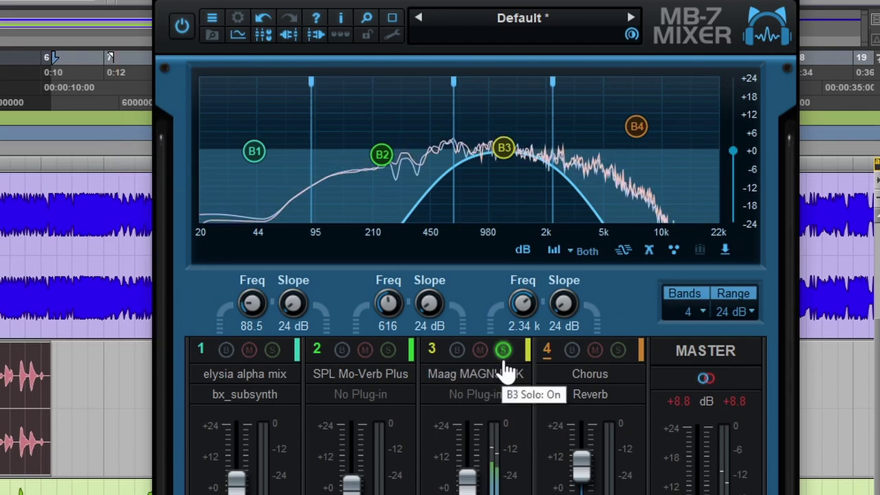
Bypass Maag MAGNUM-K on band 3, unsolo it, and glance at band 4's Chorus and Reverb
left_click(432, 375)
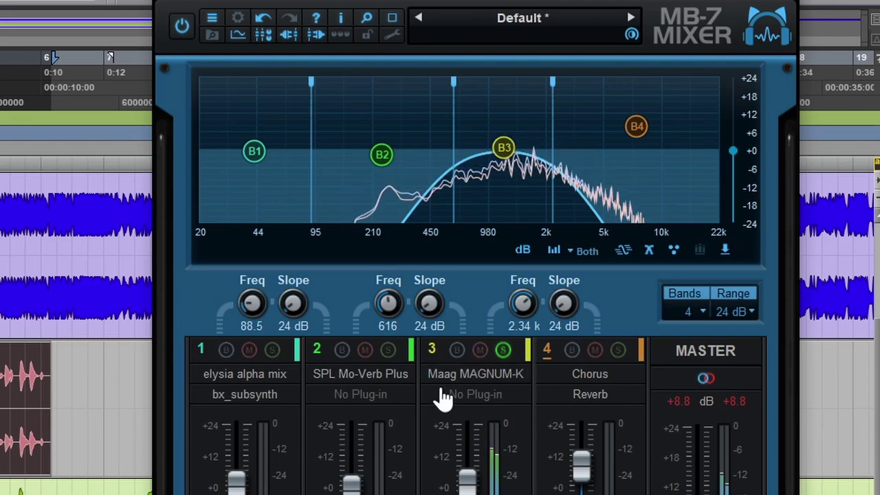
left_click(504, 350)
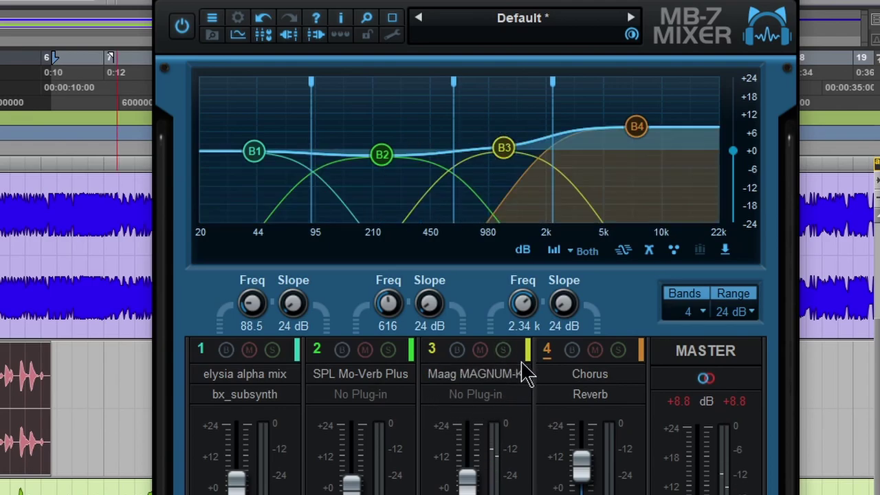
left_click(635, 375)
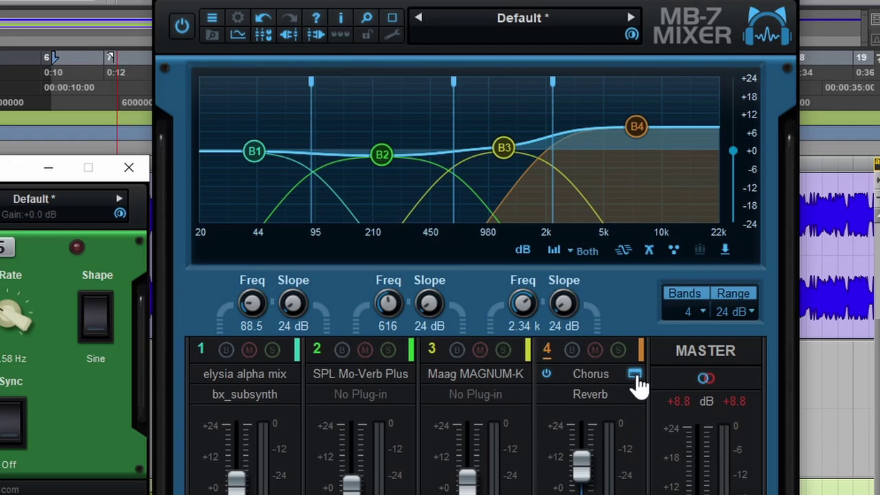
left_click(632, 395)
left_click(311, 263)
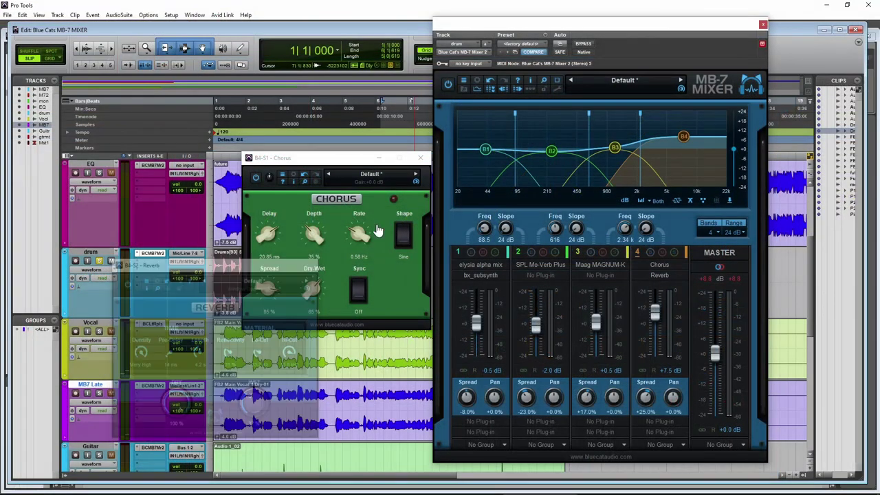
left_click(420, 157)
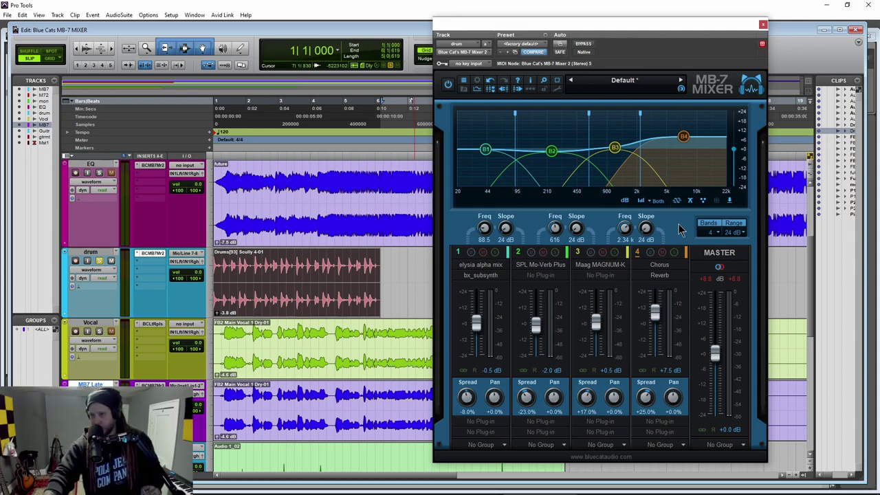
Solo band 4, set its level to +8.0 dB during playback, then unsolo it
left_click(674, 252)
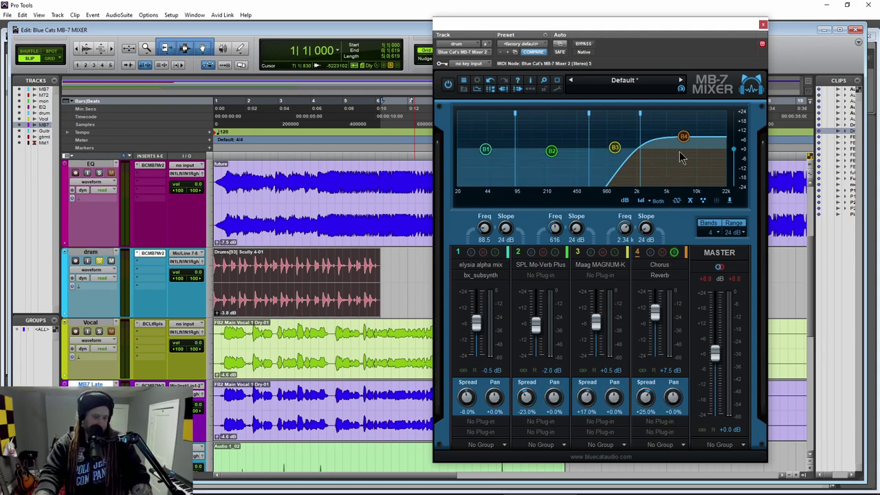
key("space")
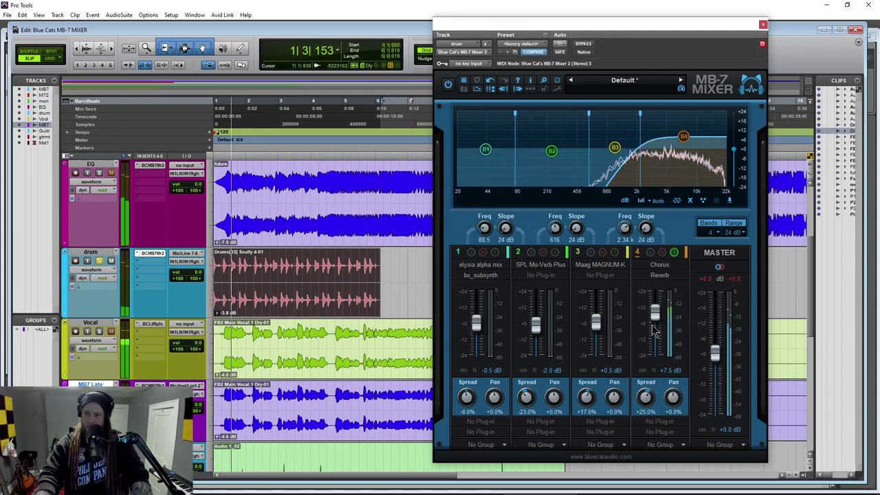
mouse_move(653, 308)
left_mouse_down()
mouse_move(657, 336)
mouse_move(656, 310)
left_mouse_up()
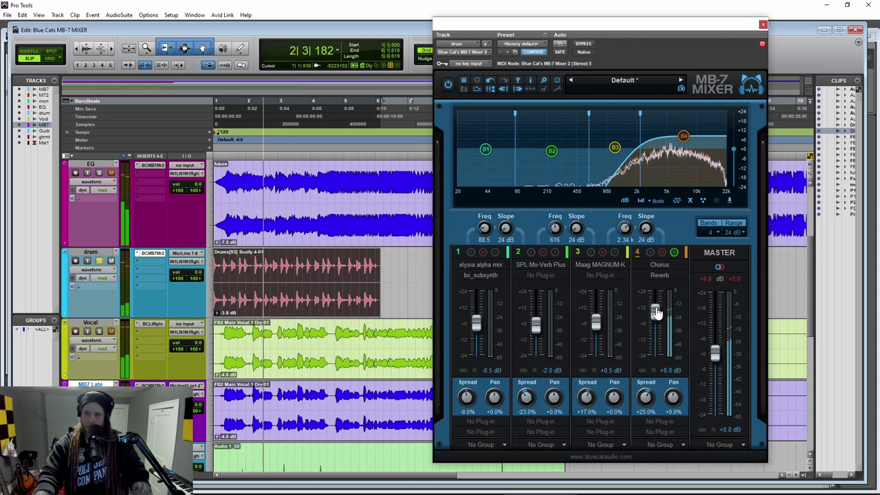
key("space")
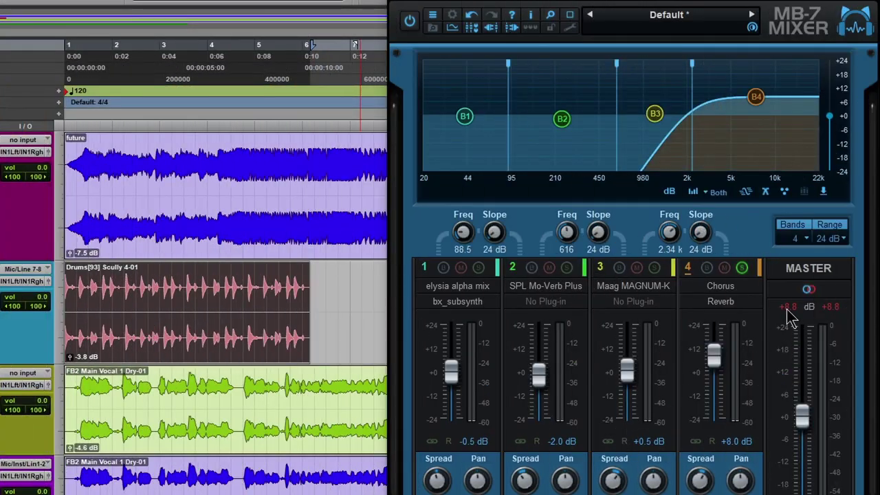
left_click(741, 267)
Play the full mix from the start, comparing MB-7 Mixer bypassed and active
key("Return")
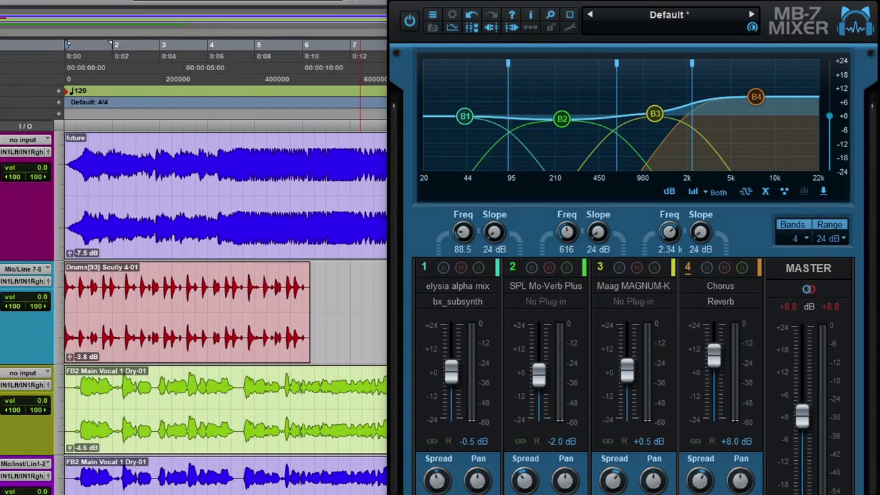
key("space")
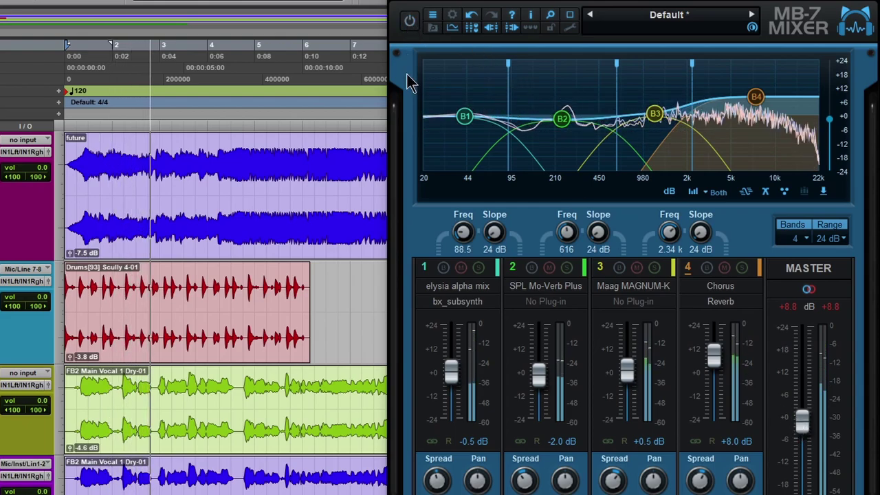
left_click(410, 22)
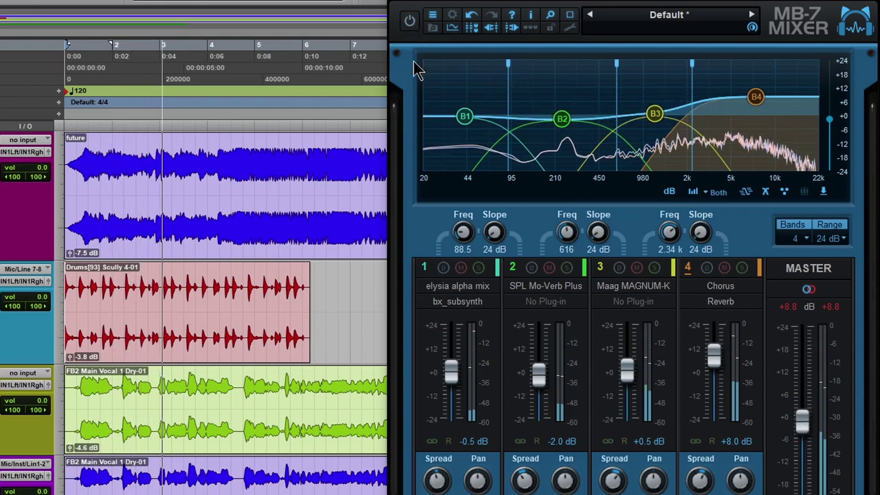
left_click(412, 23)
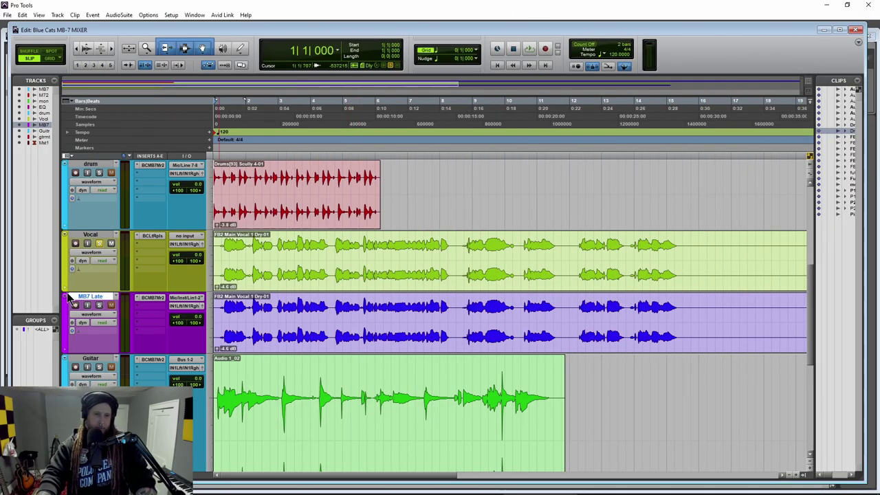
Enlarge the Vocal track, open its Late Replies delay, and play the benoni LR ping pong preset
left_click_drag(88, 291, 88, 324)
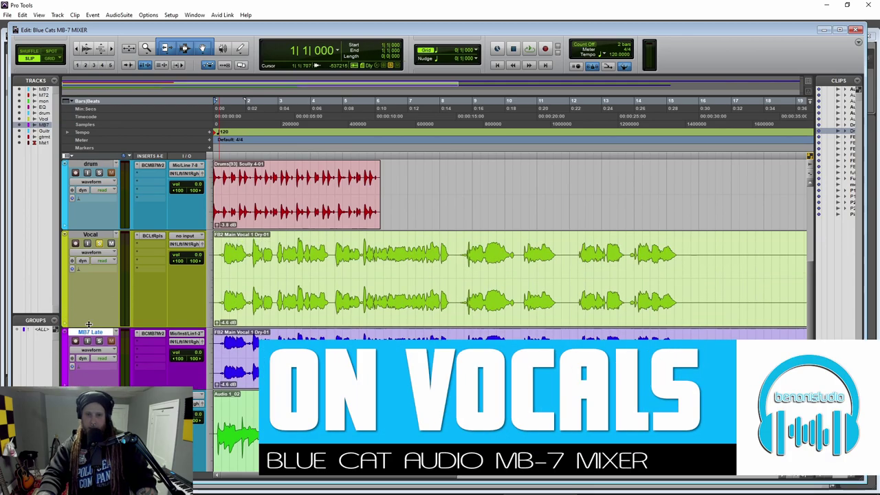
left_click(152, 237)
left_click_drag(678, 31, 634, 23)
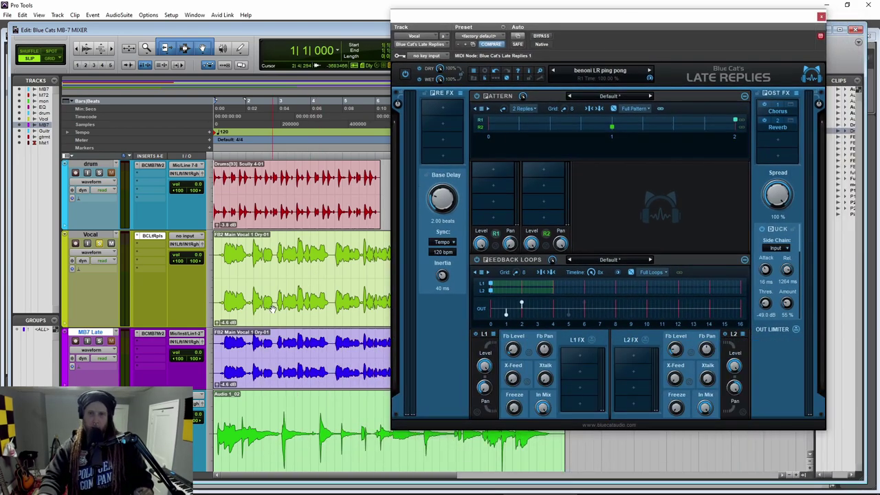
key("space")
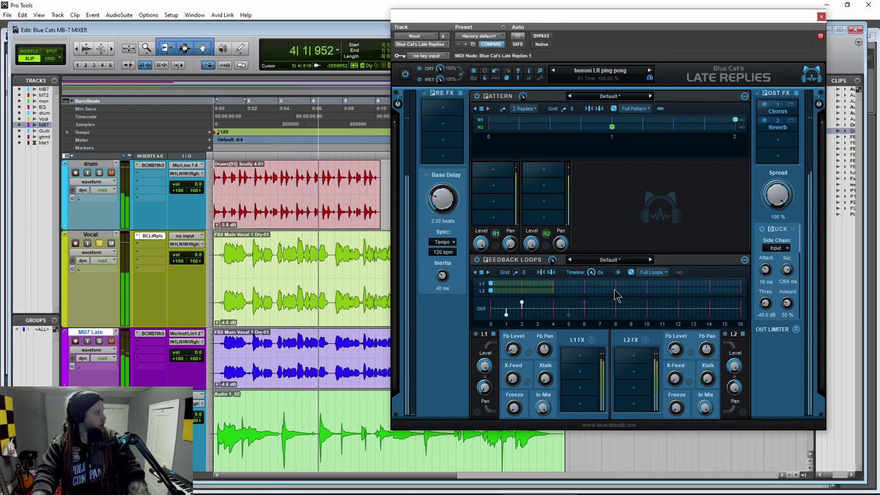
key("space")
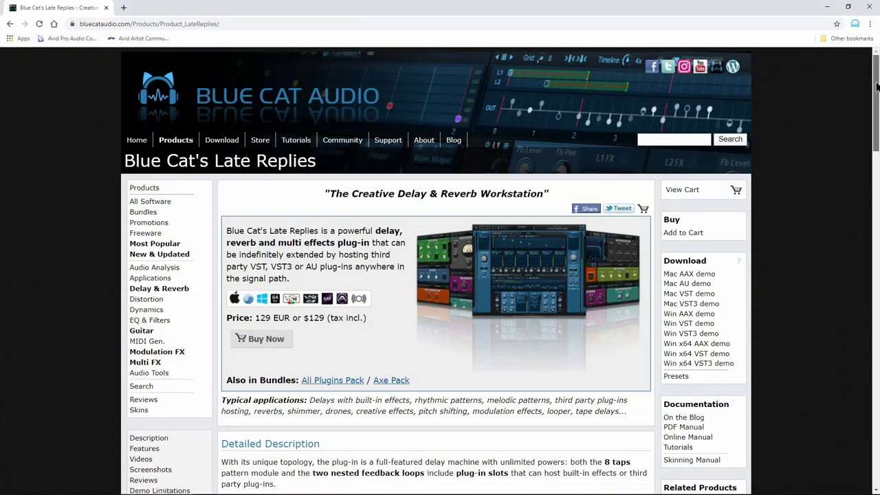
scroll(876, 86, "down", 6)
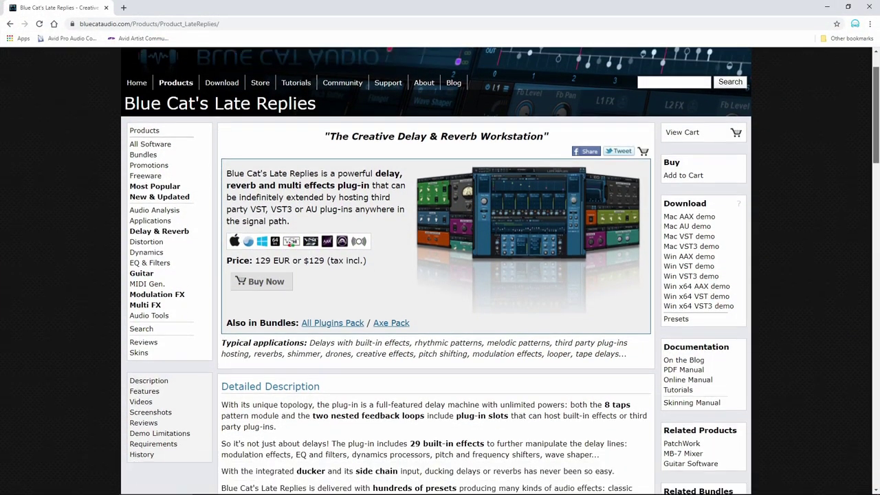
scroll(440, 268, "down", 2)
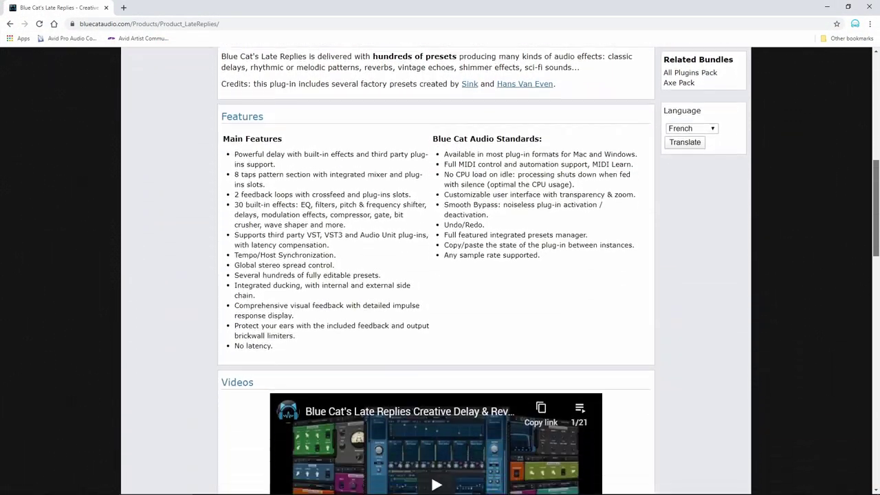
scroll(871, 292, "down", 6)
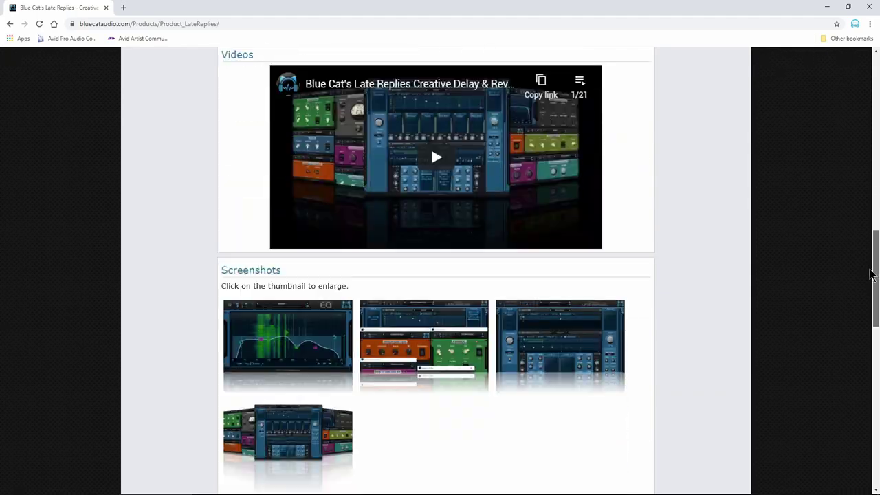
left_click_drag(873, 285, 877, 75)
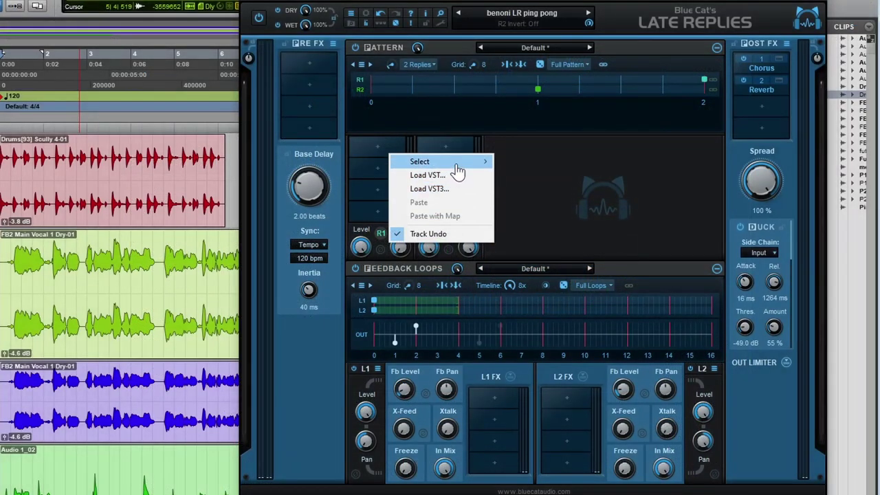
Browse the Late Replies Pre FX slot menus without loading any effect
mouse_move(457, 165)
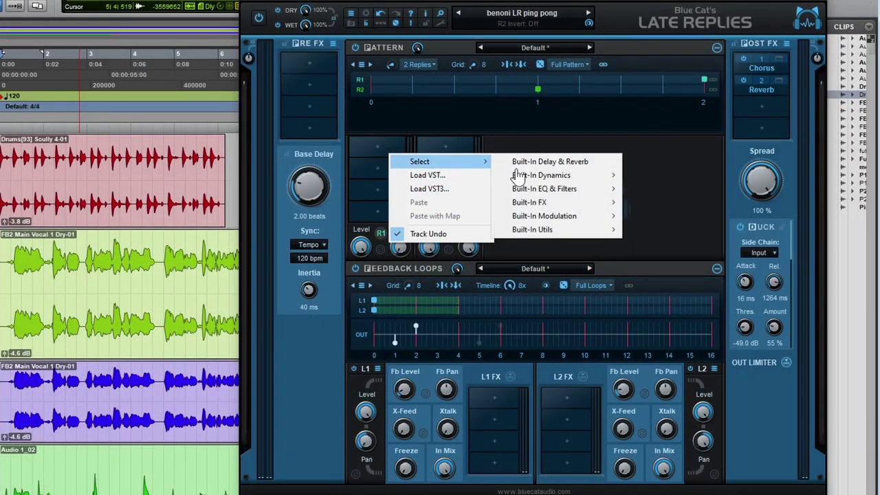
left_click(329, 101)
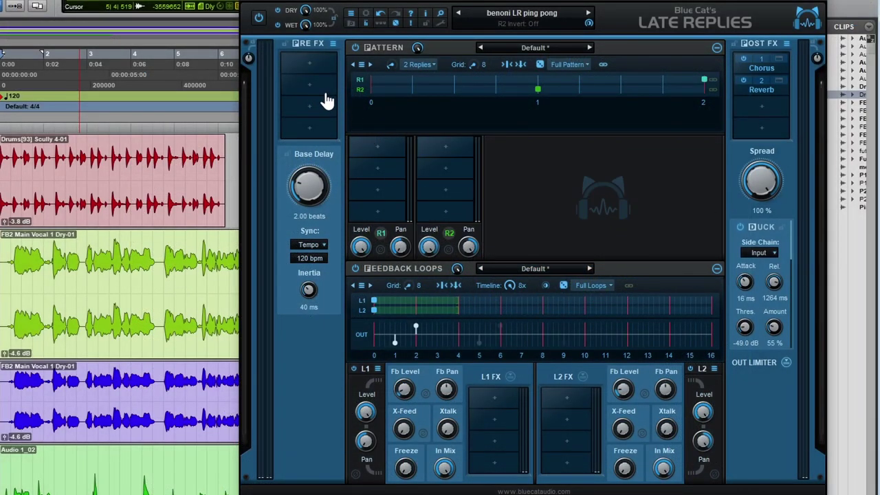
left_click(320, 92)
left_click(542, 214)
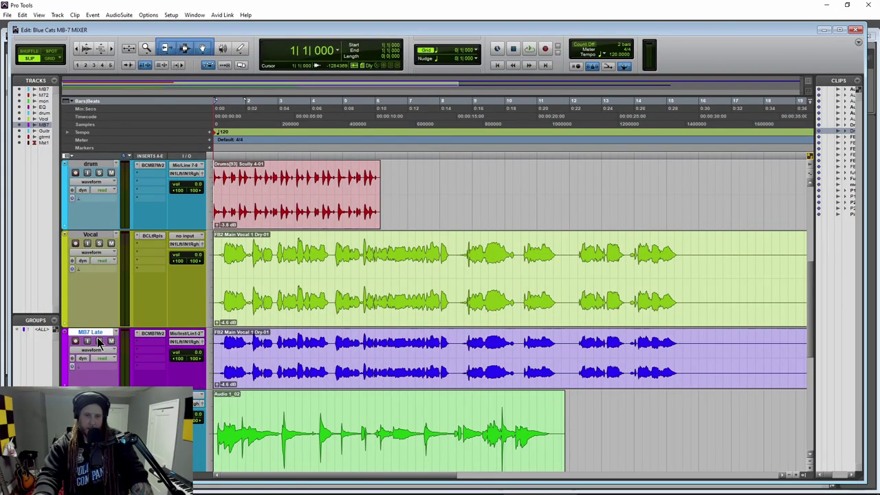
scroll(110, 329, "down", 2)
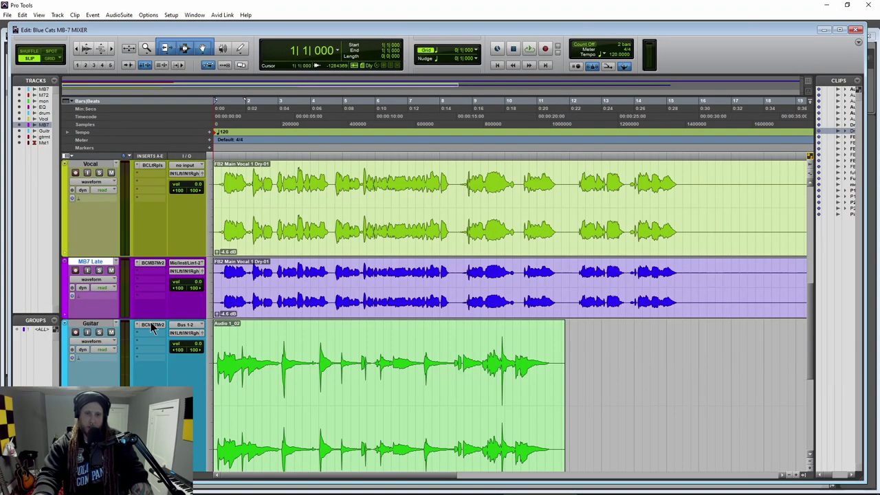
Enlarge the MB7 Late track, open its MB-7 Mixer, and open band 2's Late Replies editor
left_click_drag(108, 317, 107, 354)
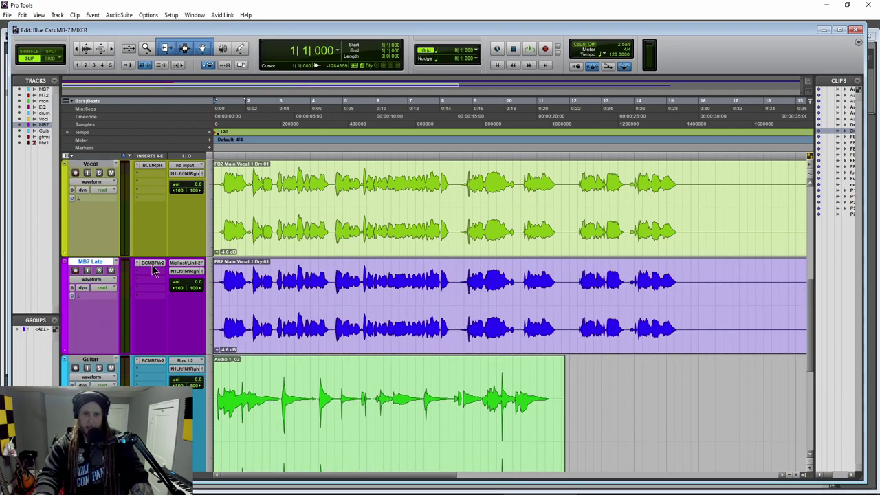
left_click(153, 265)
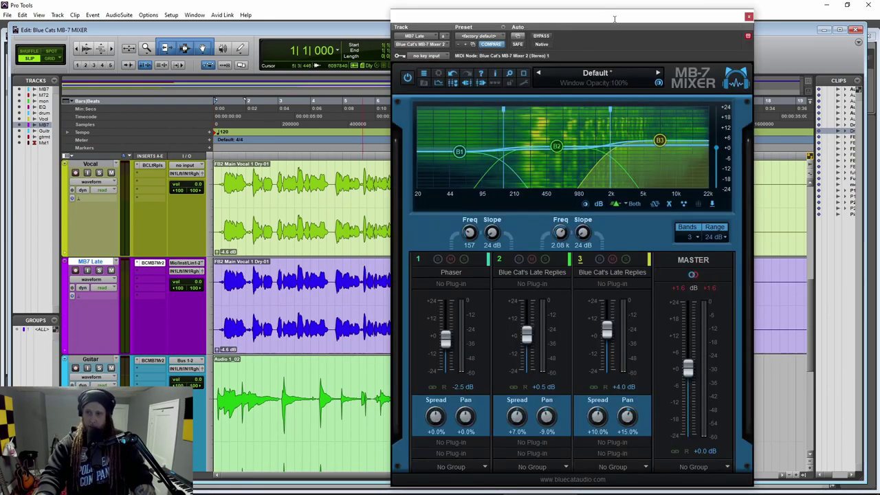
left_click_drag(496, 29, 570, 14)
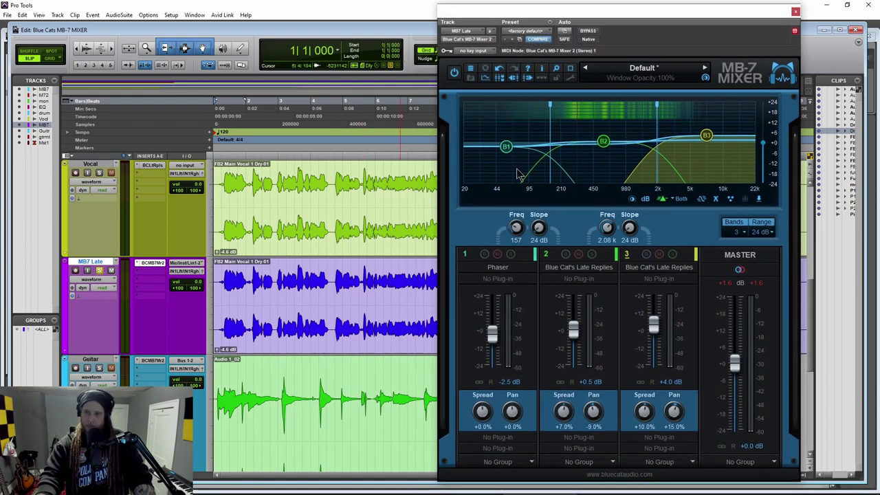
left_click(611, 271)
Solo band 2 to hear only its Late Replies ping pong delay on the mids
left_click_drag(300, 39, 466, 38)
left_click_drag(576, 49, 364, 51)
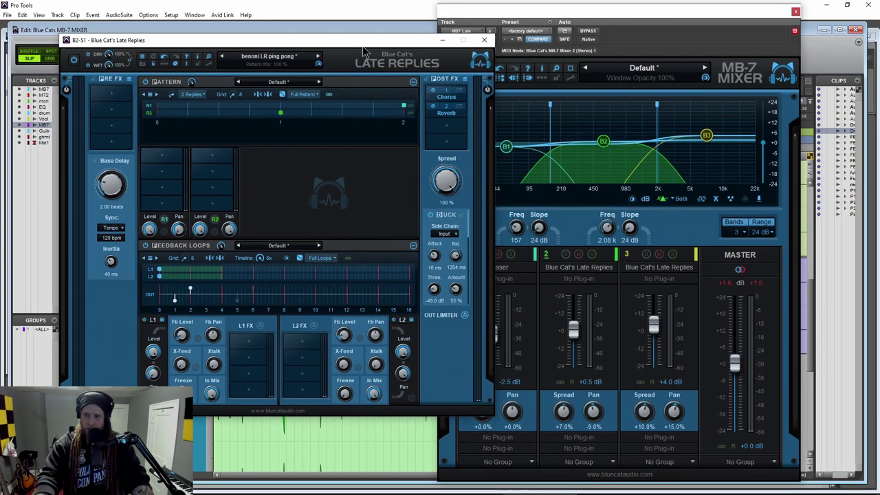
left_click(592, 255)
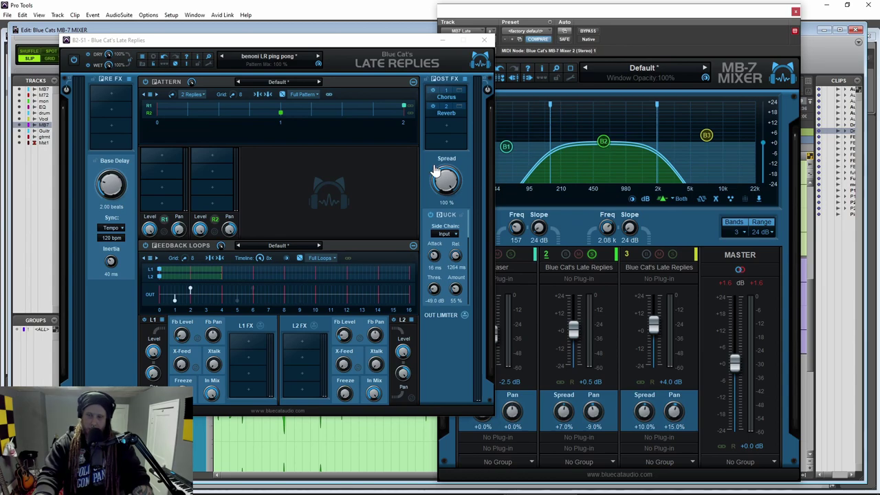
left_click_drag(221, 41, 374, 53)
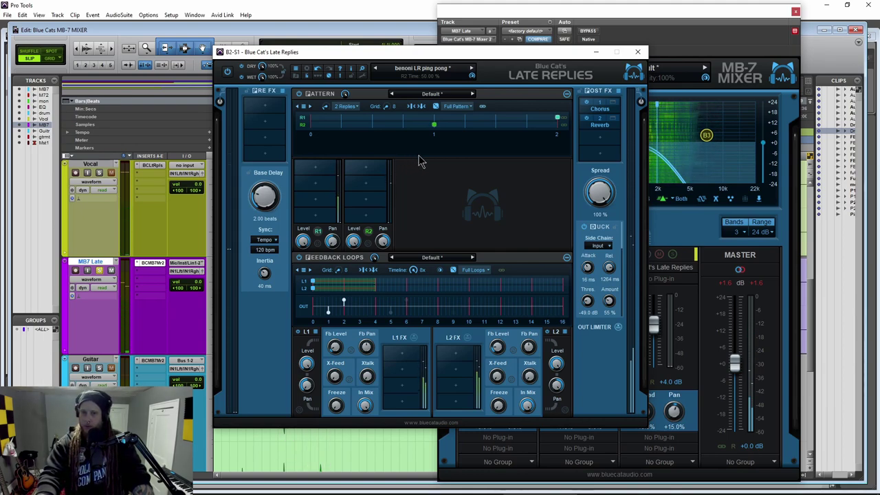
Close band 2's Late Replies editor, unsolo band 2, and solo band 3
left_click(637, 53)
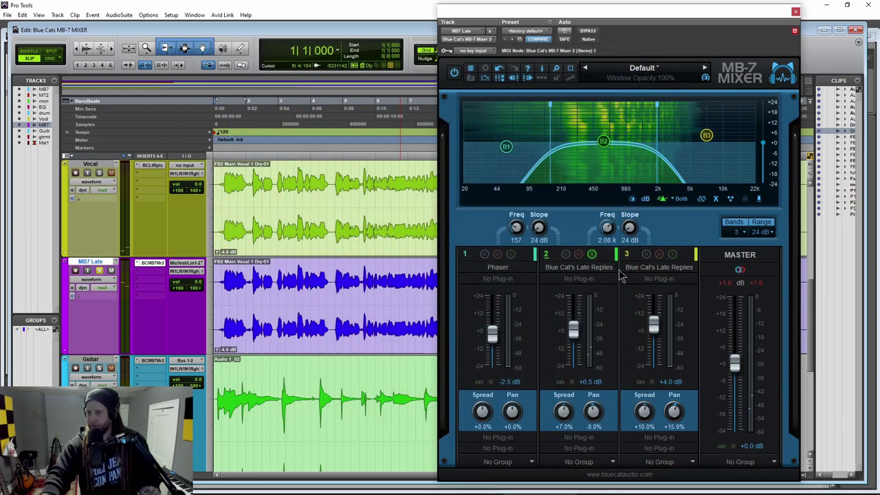
left_click(592, 254)
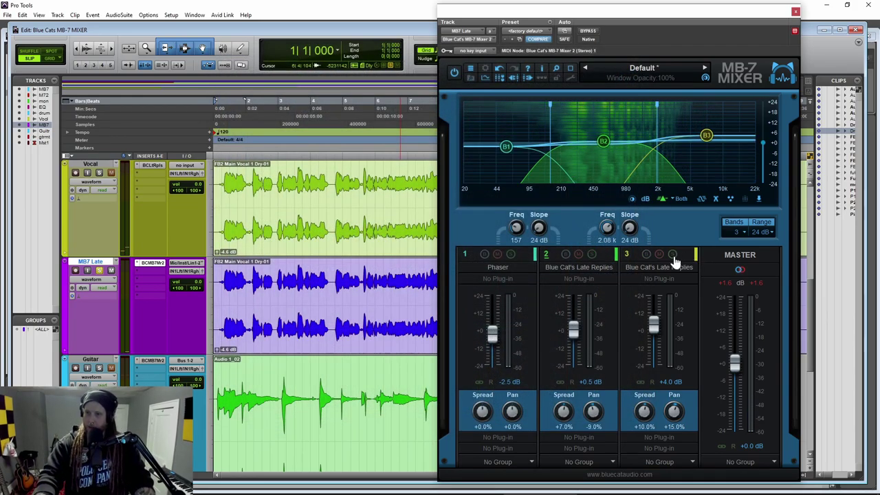
left_click(673, 254)
Audition band 3's Late Replies Echo - IR Verb preset, then close its editor
left_click(657, 266)
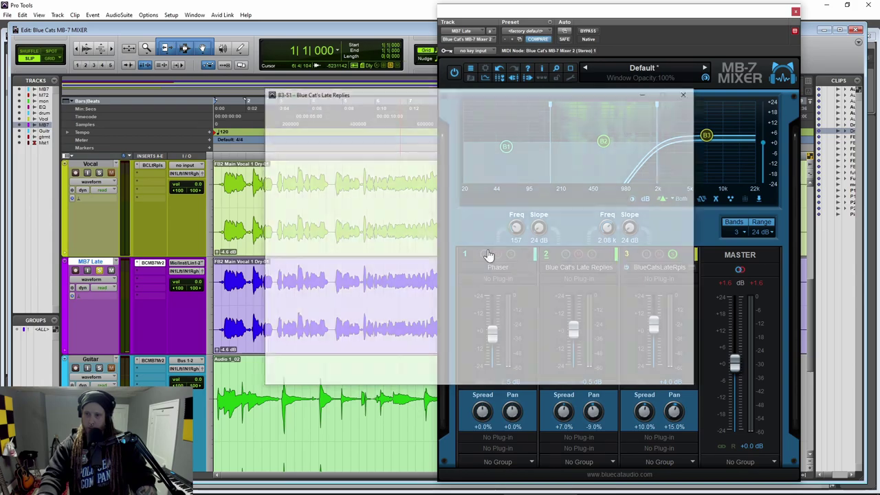
left_click_drag(528, 95, 484, 77)
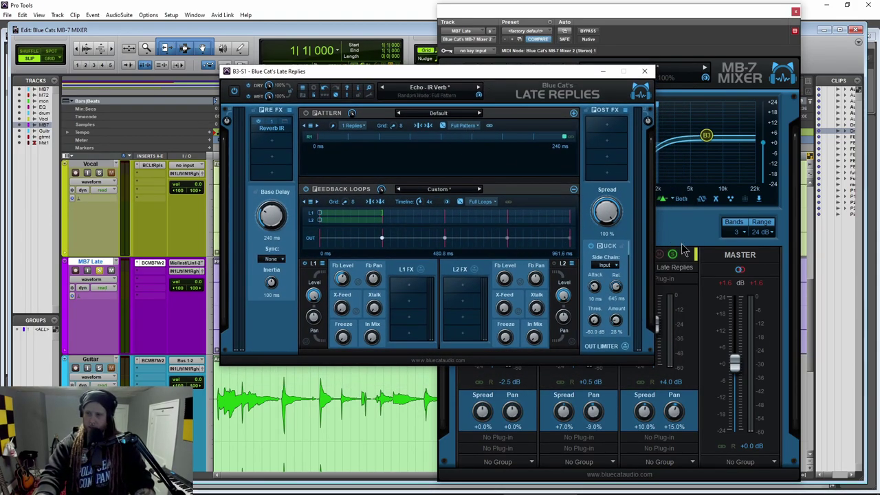
left_click_drag(465, 71, 450, 60)
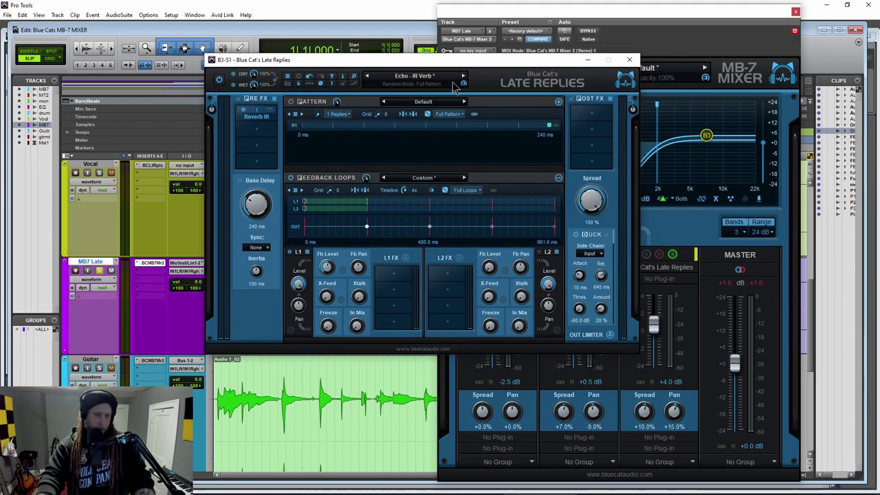
key("space")
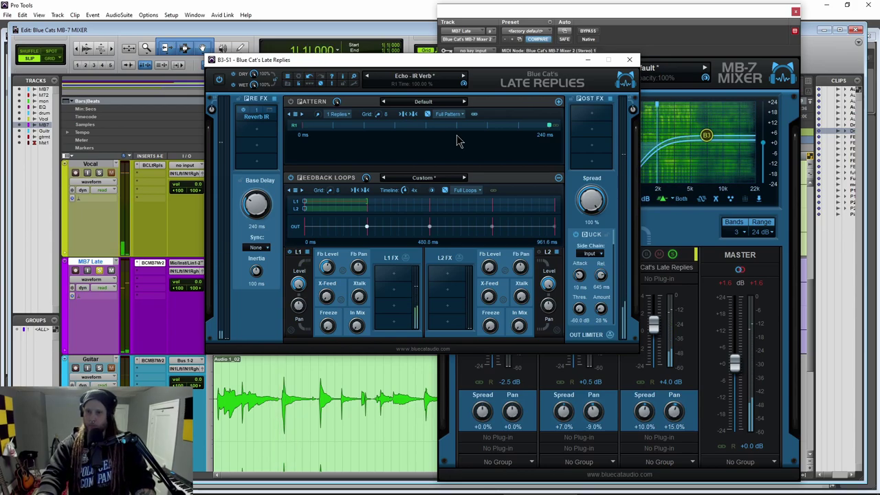
left_click(629, 59)
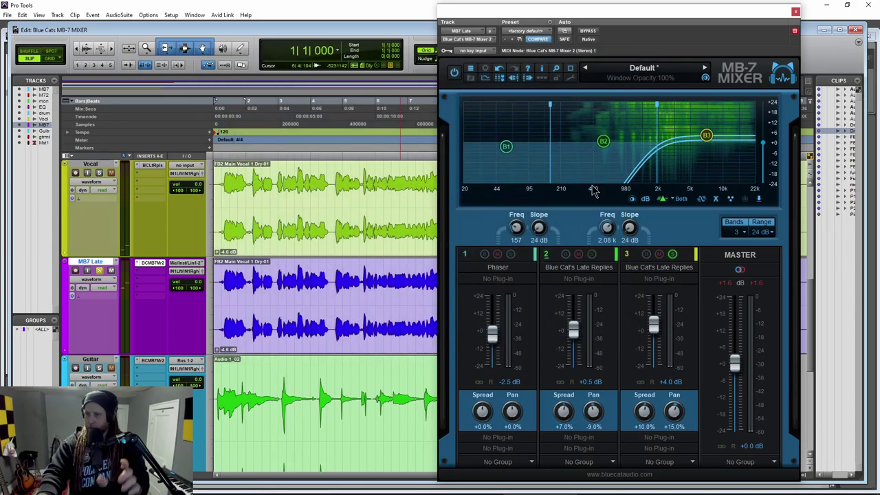
Solo band 1 instead of band 3 and set its Phaser band level to -2.0 dB while playing
left_click(672, 255)
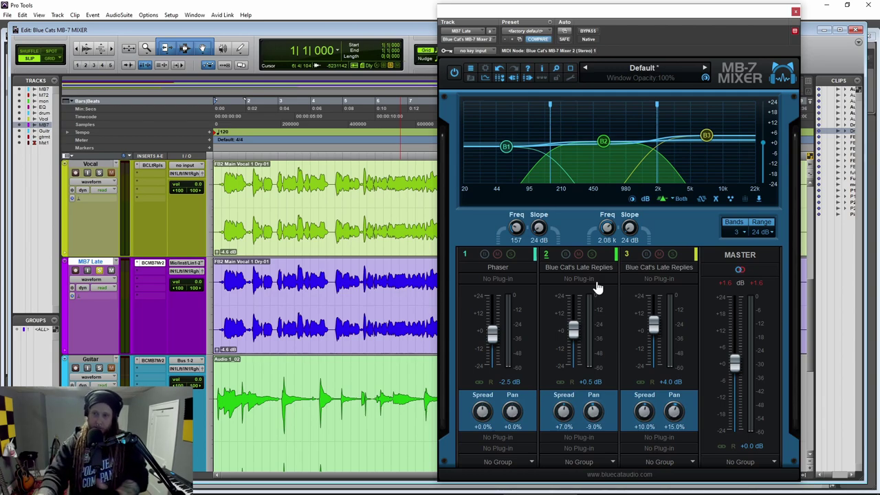
left_click(511, 255)
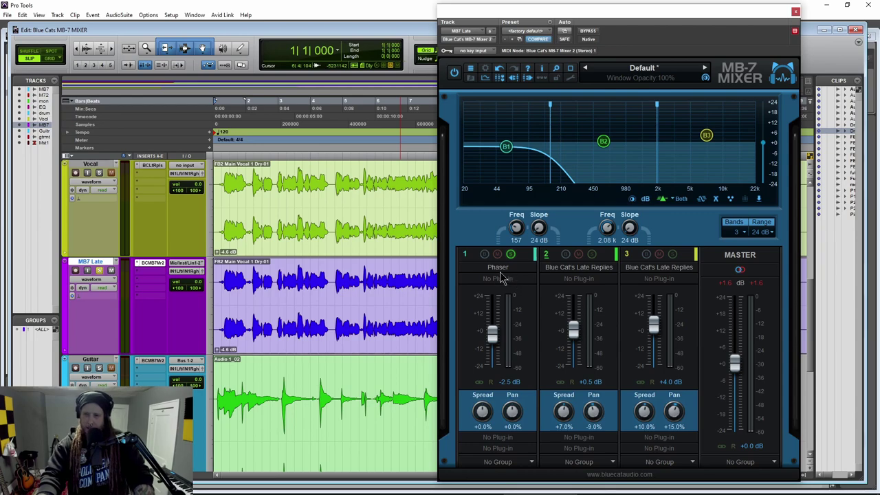
left_click(530, 269)
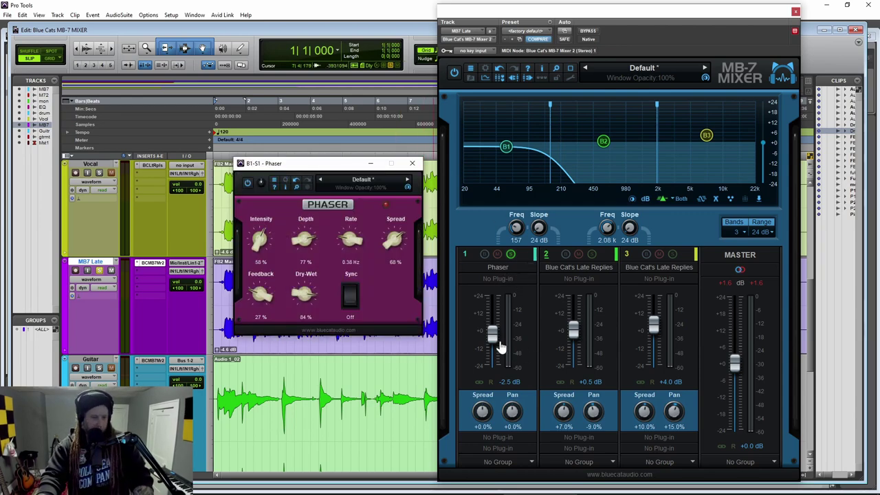
key("space")
mouse_move(496, 344)
left_mouse_down()
mouse_move(492, 308)
mouse_move(492, 341)
left_mouse_up()
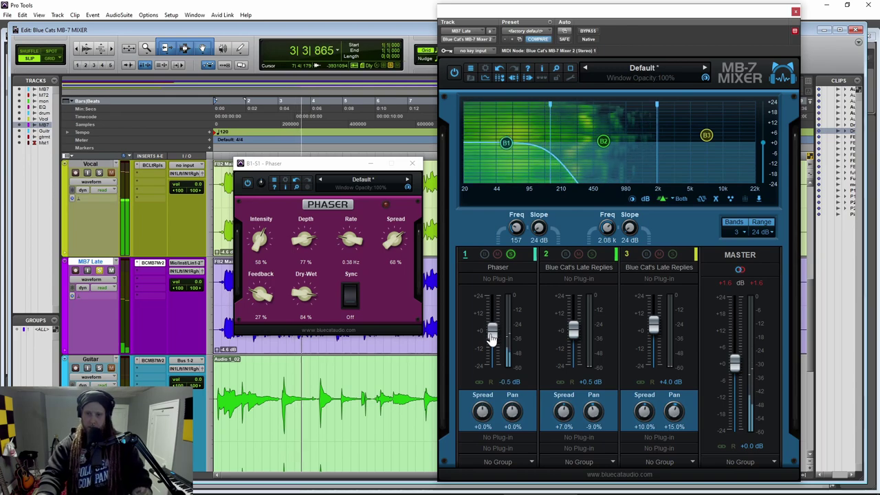
left_click(509, 254)
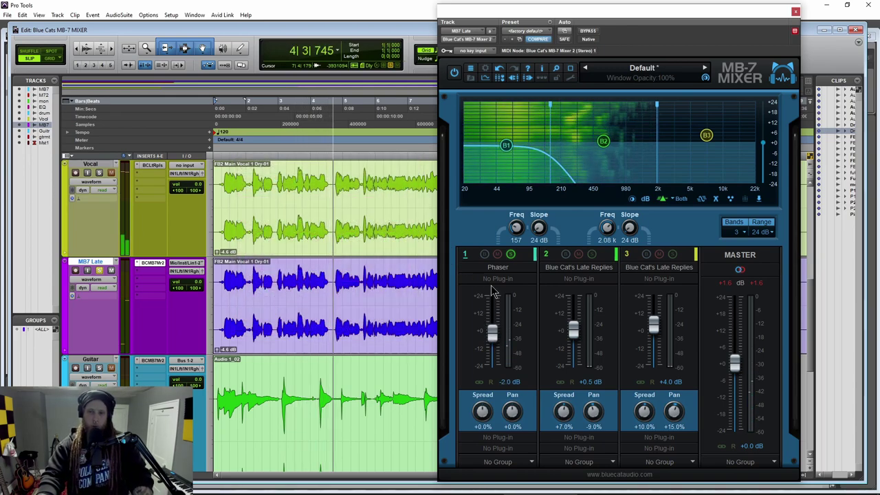
key("space")
left_click(509, 253)
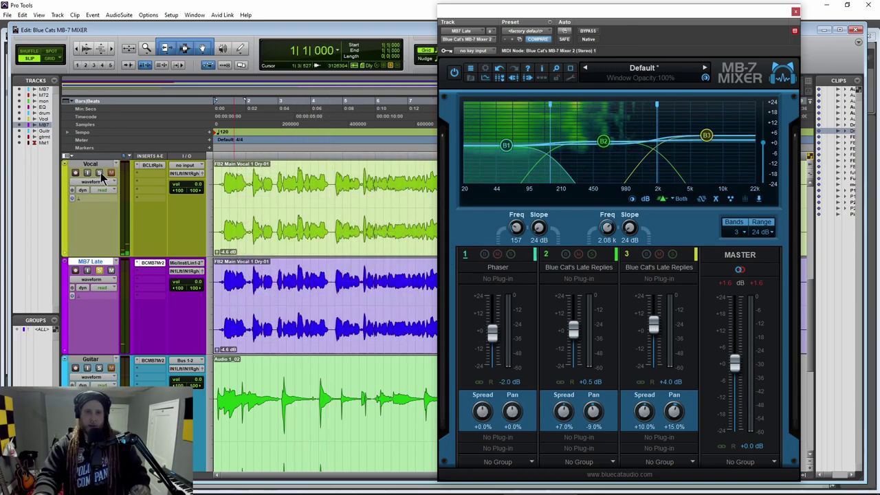
left_click(251, 240)
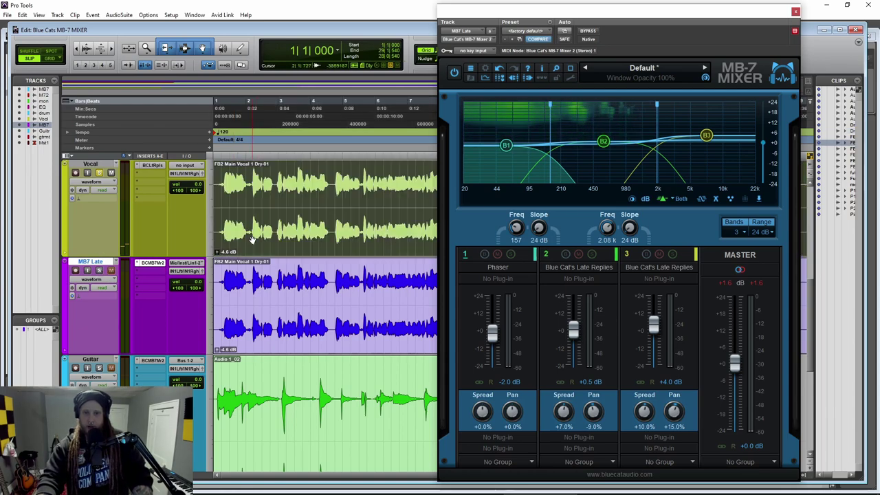
left_click(794, 12)
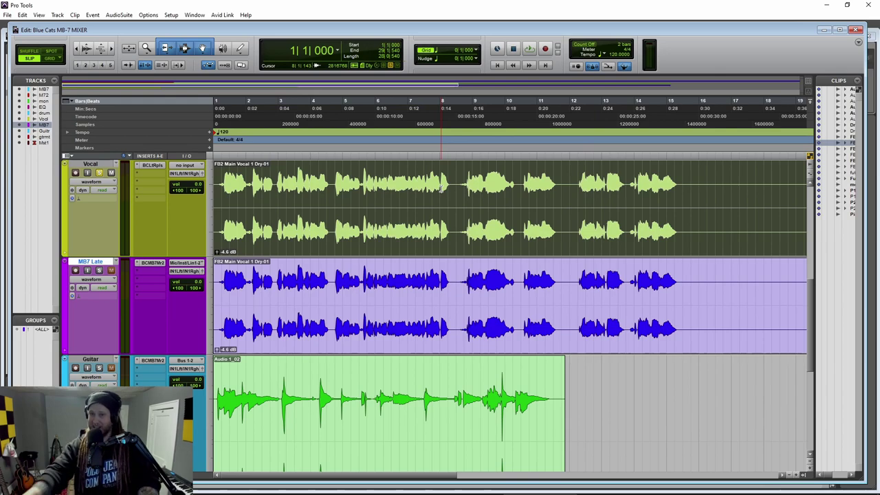
key("space")
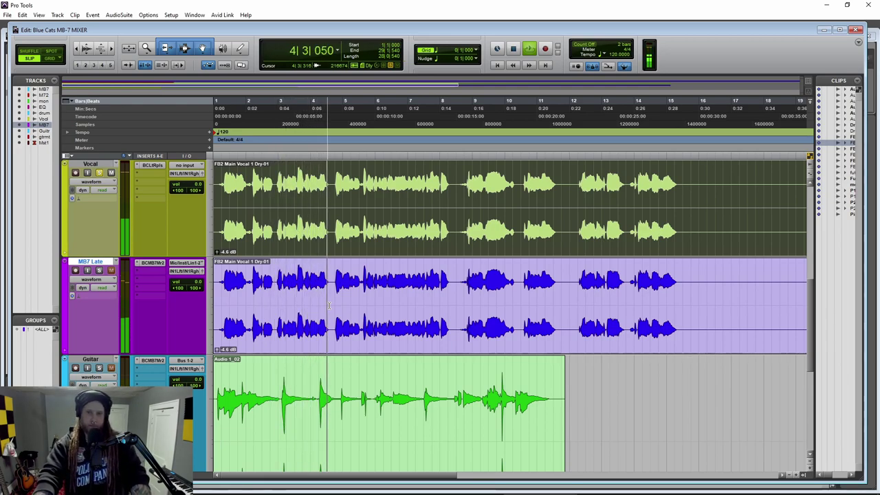
key("space")
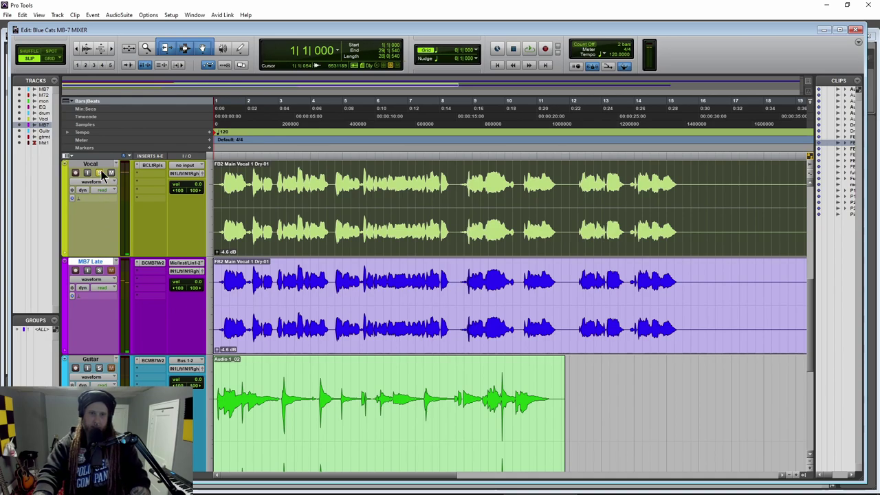
left_click(155, 264)
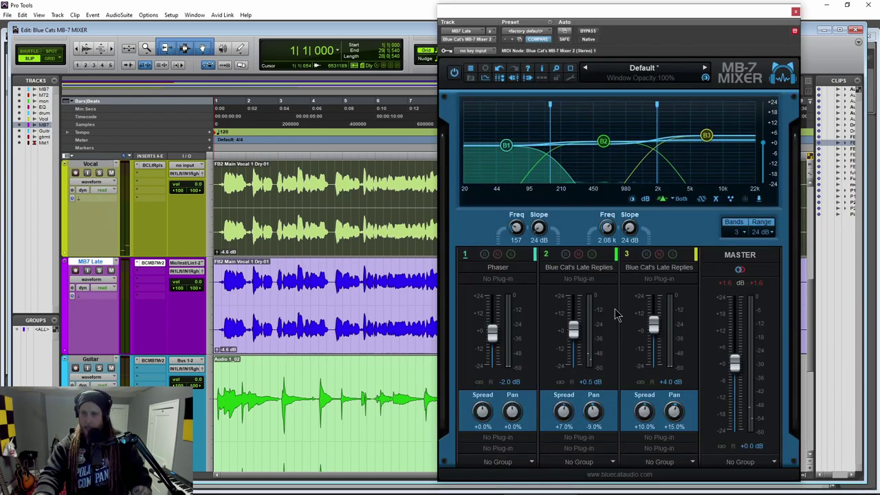
left_click_drag(636, 19, 619, 19)
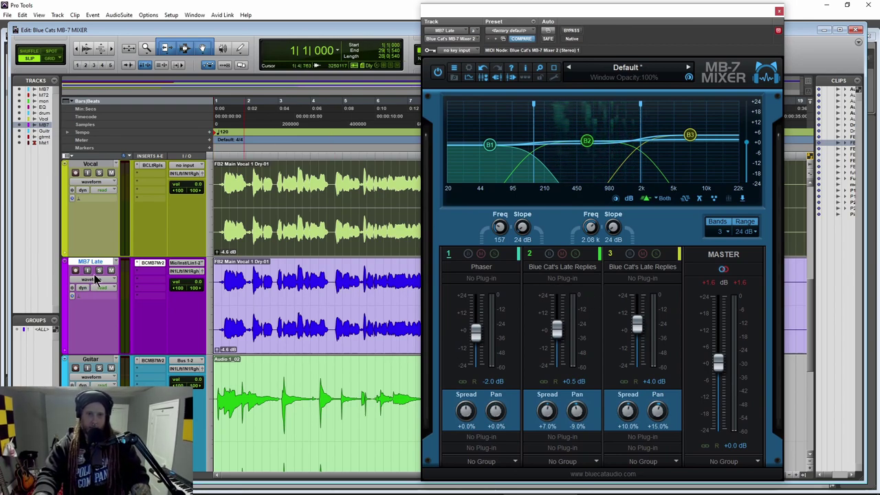
left_click(298, 334)
key("space")
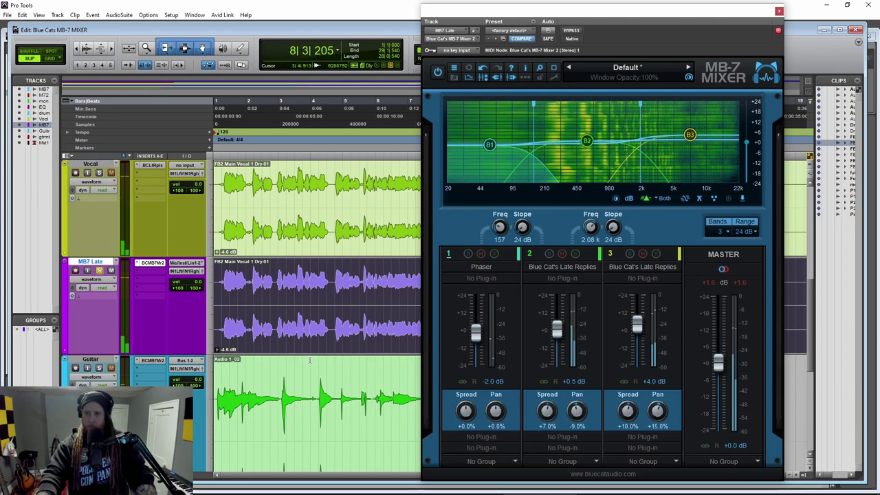
key("space")
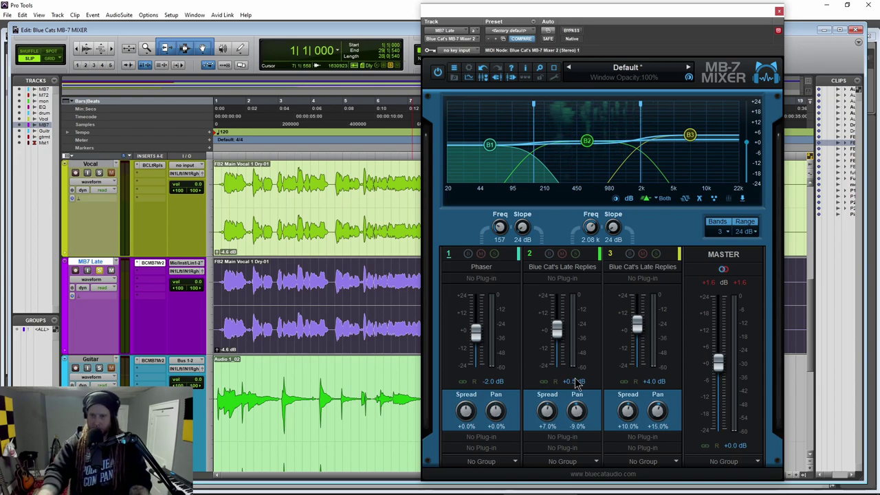
Play back the adjusted pan settings, then close the MB7 Late track's MB-7 Mixer
left_click_drag(571, 12, 275, 34)
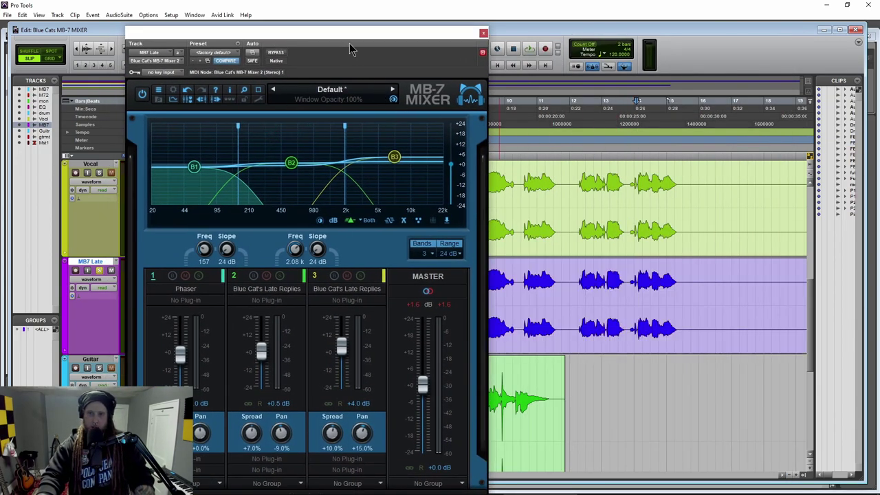
left_click_drag(349, 41, 500, 24)
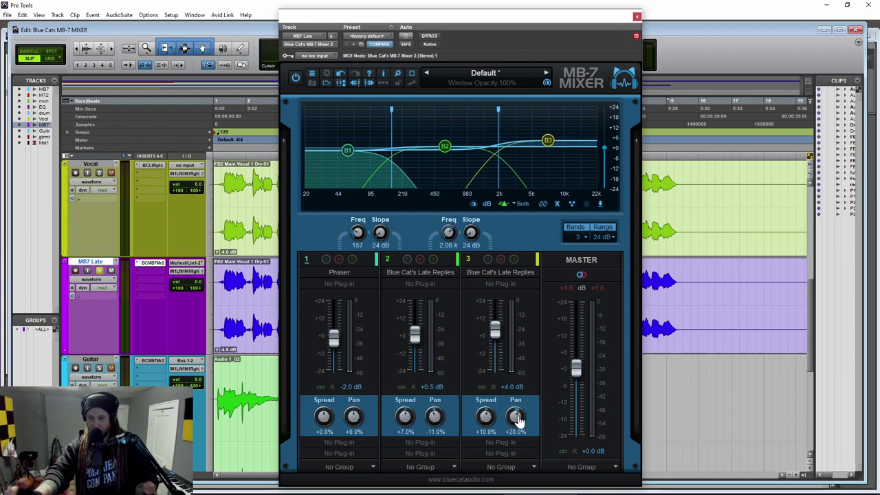
left_click_drag(422, 14, 433, 19)
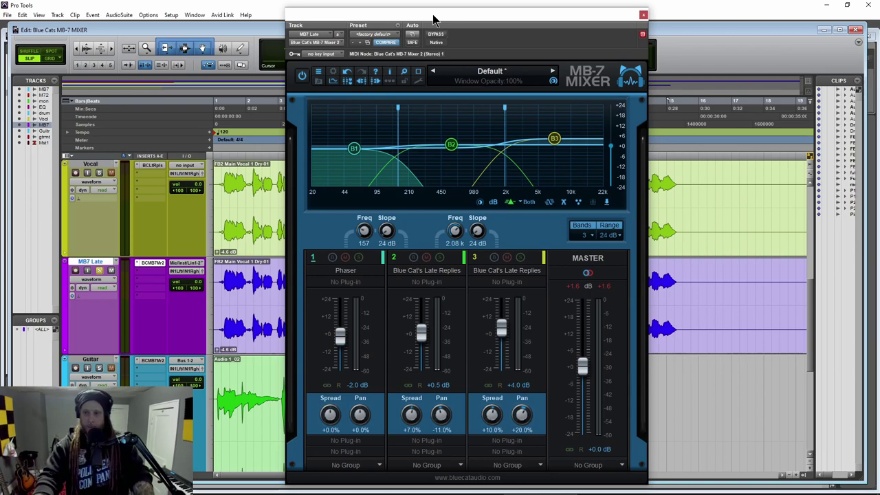
key("space")
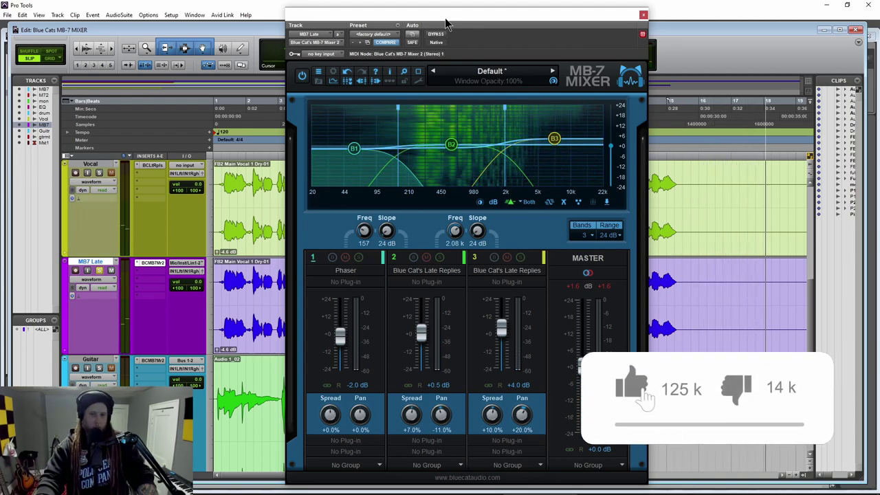
left_click_drag(445, 24, 565, 30)
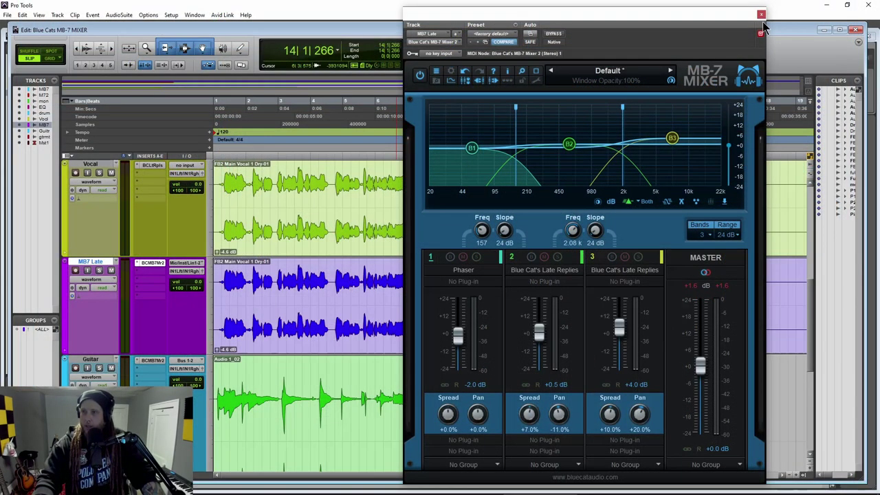
left_click(765, 10)
Select the Guitar track's Audio 1_02 clip and open its MB-7 Mixer on the 3 Guitars preset
scroll(130, 266, "down", 4)
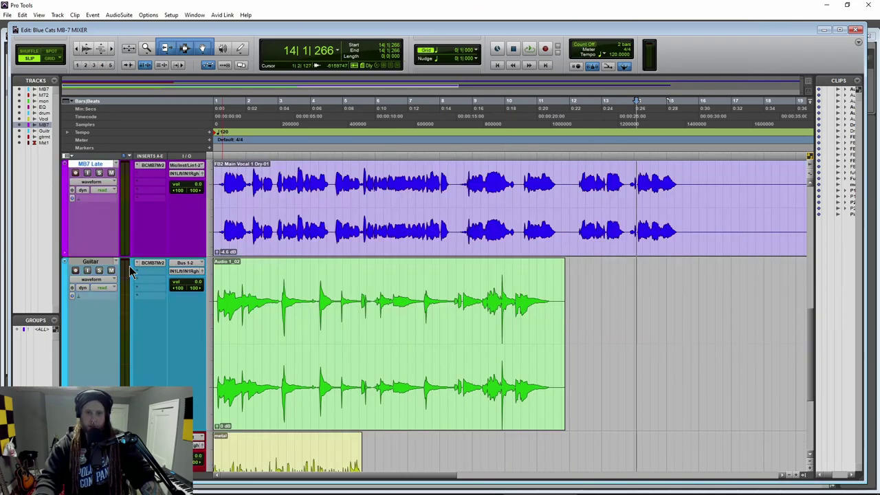
left_click(310, 295)
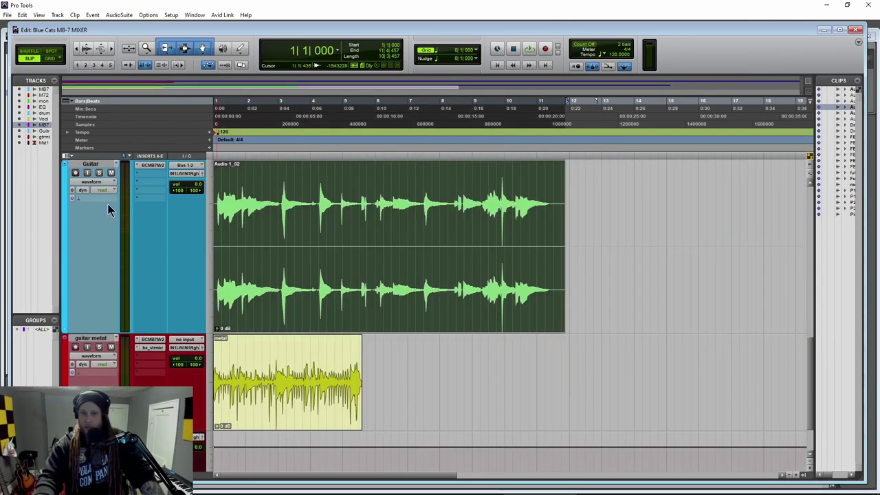
left_click(154, 166)
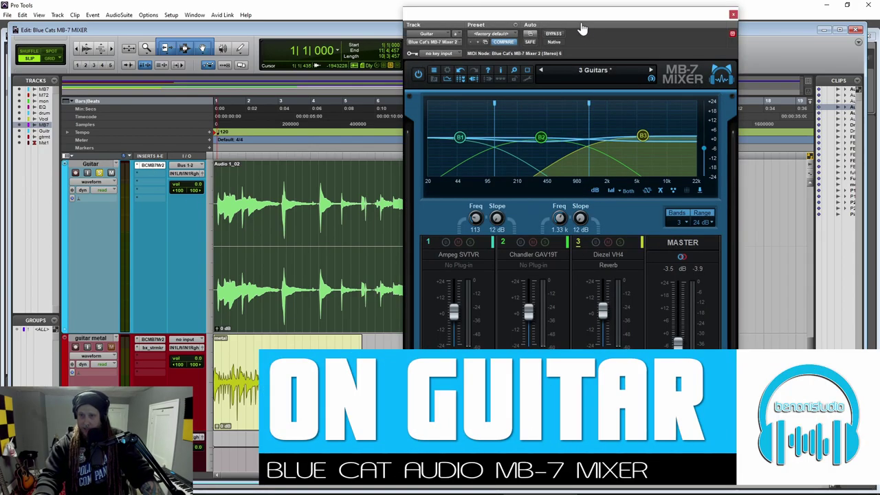
left_click_drag(574, 24, 573, 23)
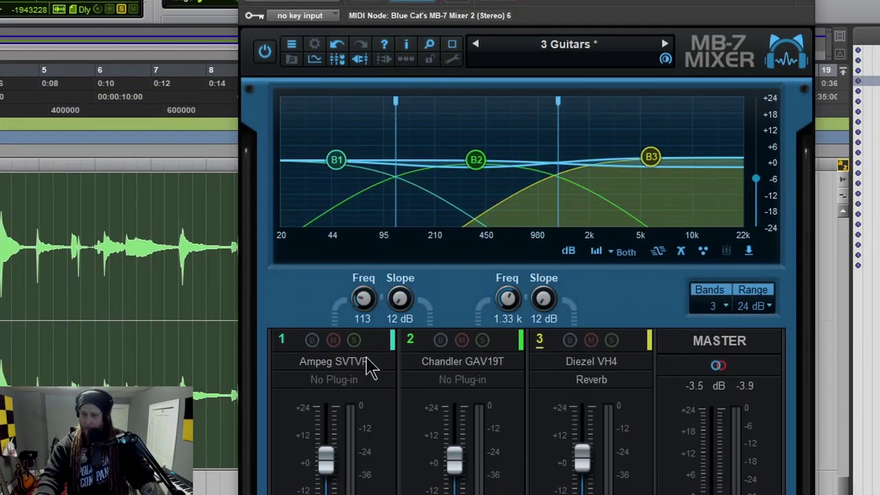
Peek at the Ampeg SVTVR editor, then solo band 1, play it and boost it to +11.5 dB
left_click(364, 361)
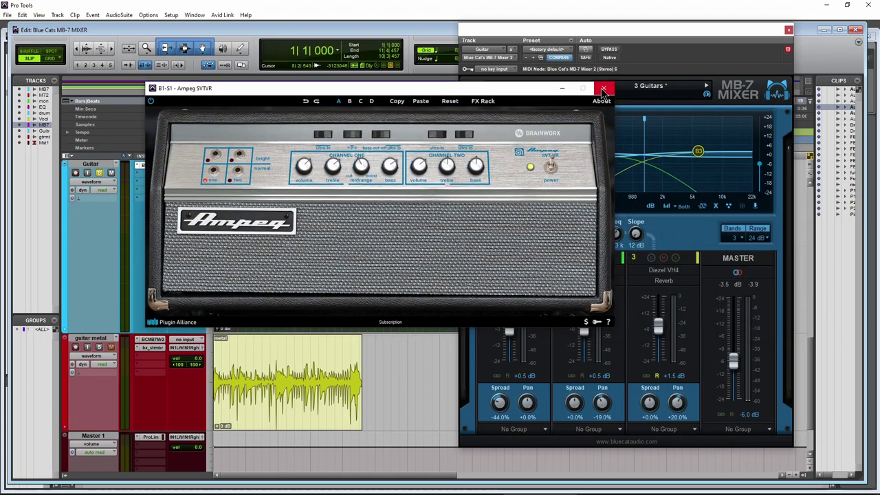
left_click(603, 90)
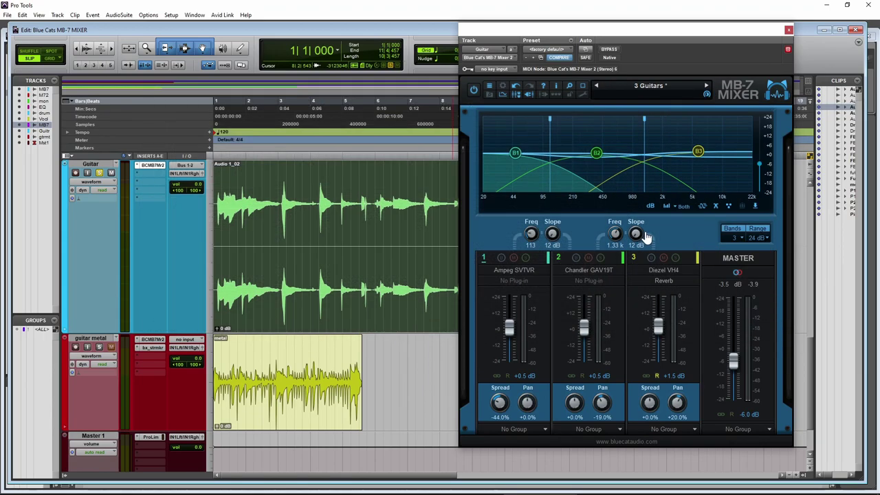
left_click(527, 259)
key("space")
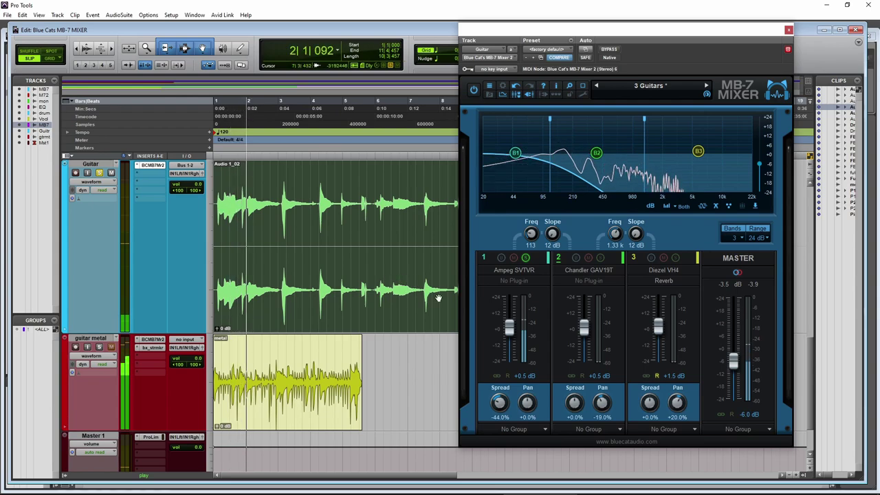
mouse_move(509, 328)
left_mouse_down()
mouse_move(509, 306)
mouse_move(510, 329)
left_mouse_up()
Move the solo from Ampeg to the Chandler GAV19T band, view its amp, audition it, then unsolo
key("space")
left_click(601, 257)
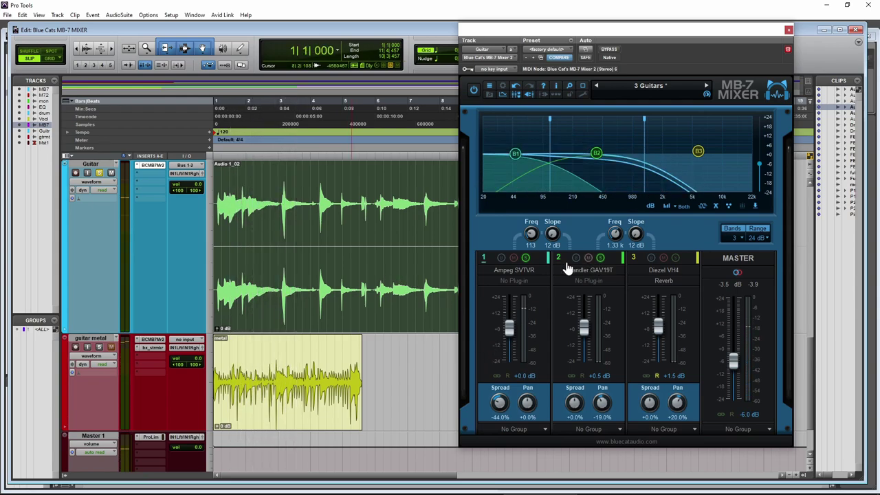
left_click(526, 257)
left_click(618, 271)
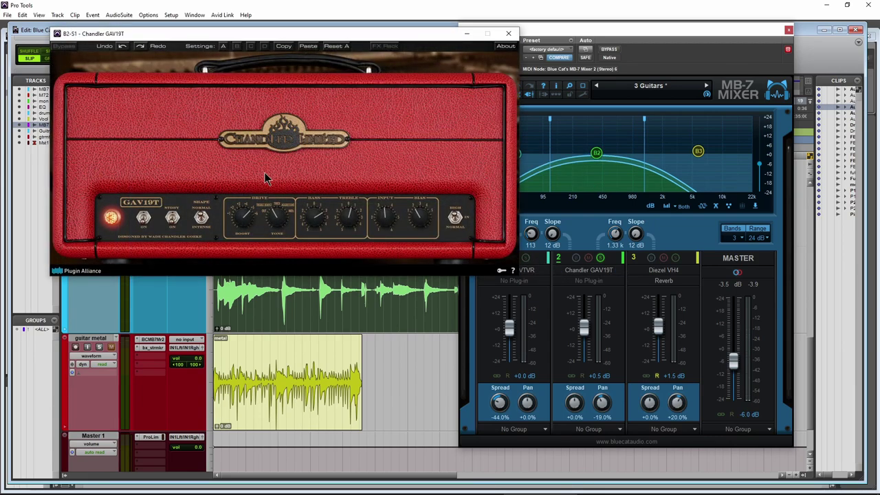
left_click(509, 34)
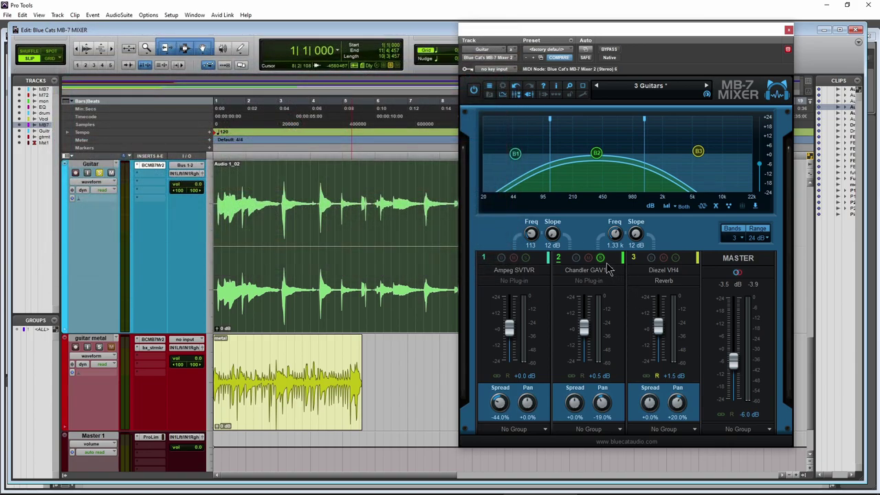
key("space")
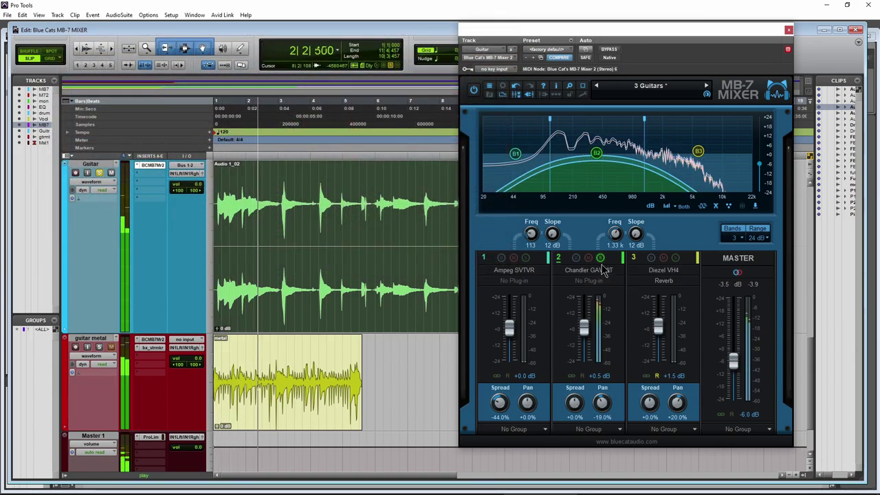
key("space")
left_click(600, 257)
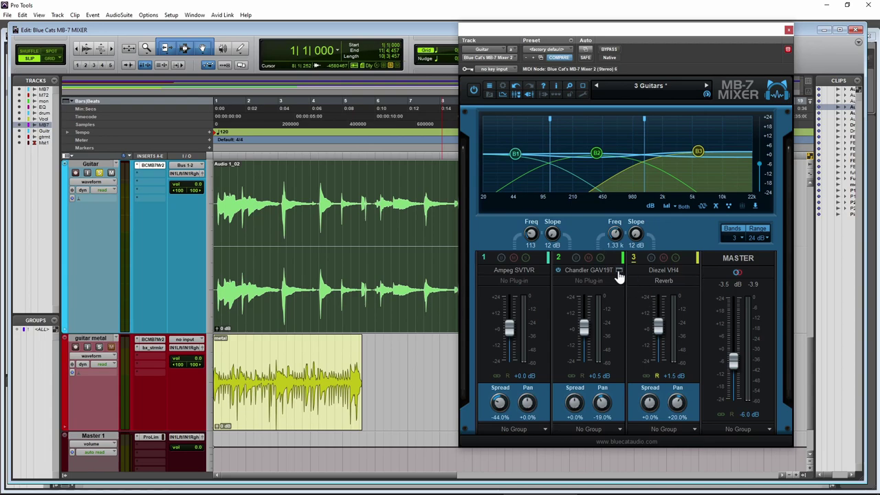
Inspect the Chandler and Diezel VH4 FX racks with the Diezel band soloed, then close both editors
left_click(618, 272)
left_click(392, 48)
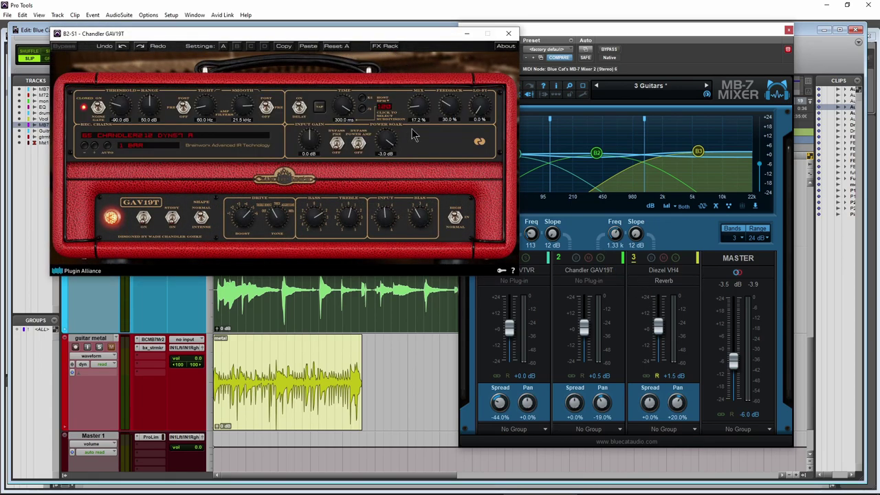
left_click(681, 269)
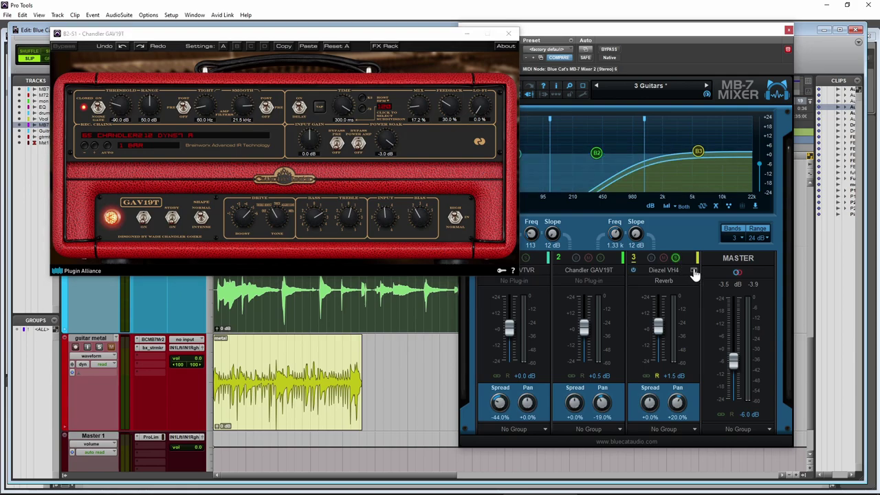
left_click(693, 271)
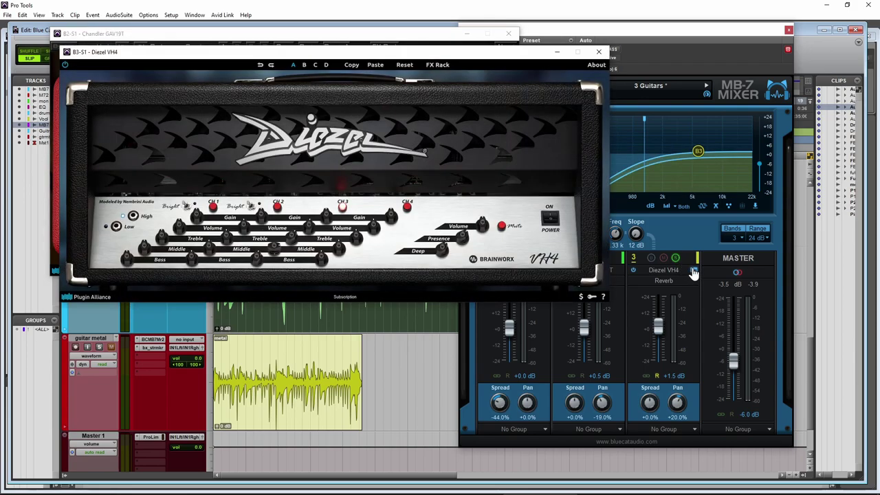
left_click(444, 66)
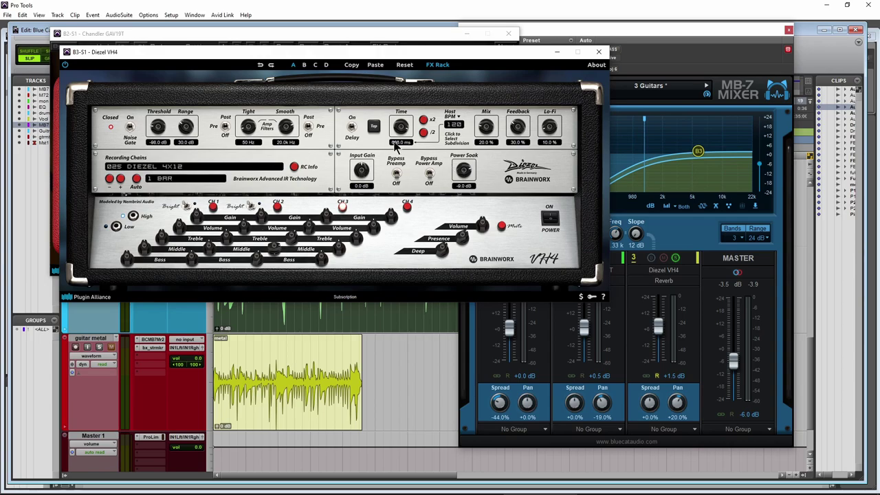
left_click(599, 52)
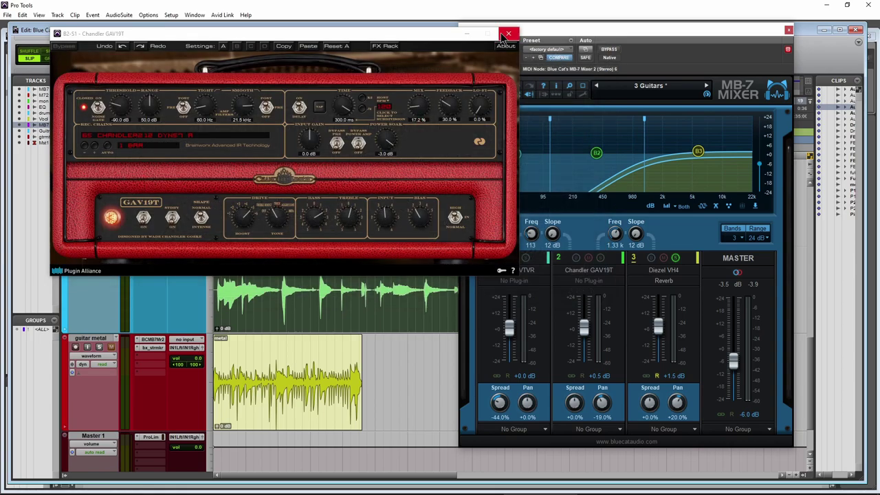
left_click(507, 34)
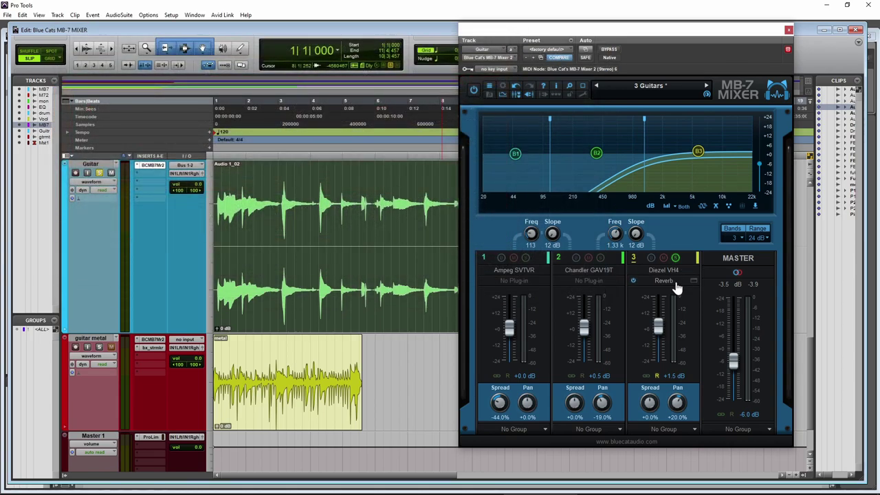
Audition the Diezel band, pan the Chandler GAV19T band to -27%, then play all bands together
key("space")
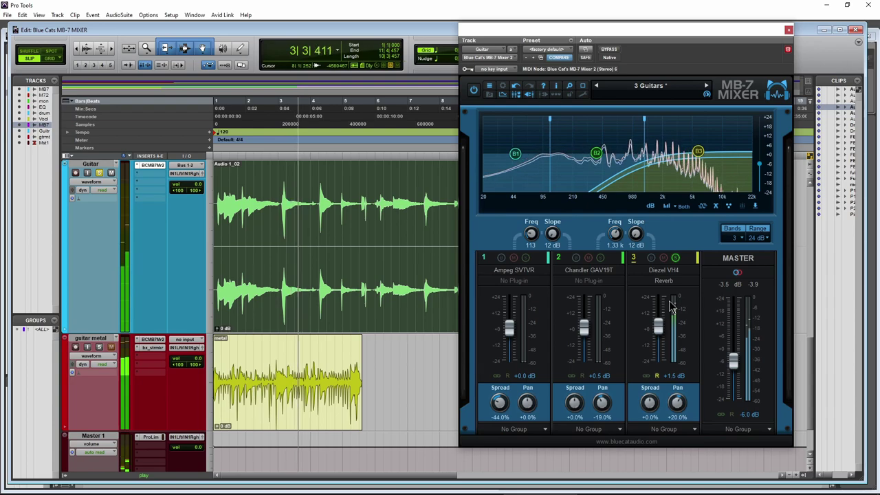
key("space")
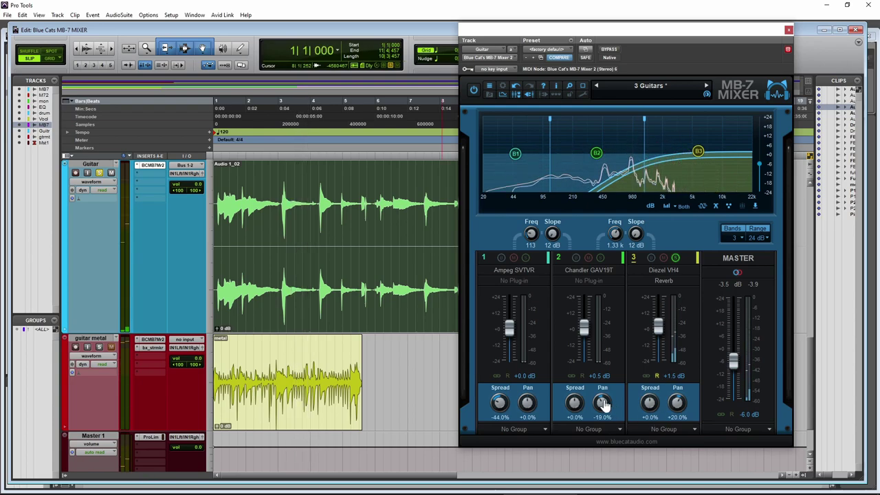
scroll(605, 404, "down", 4)
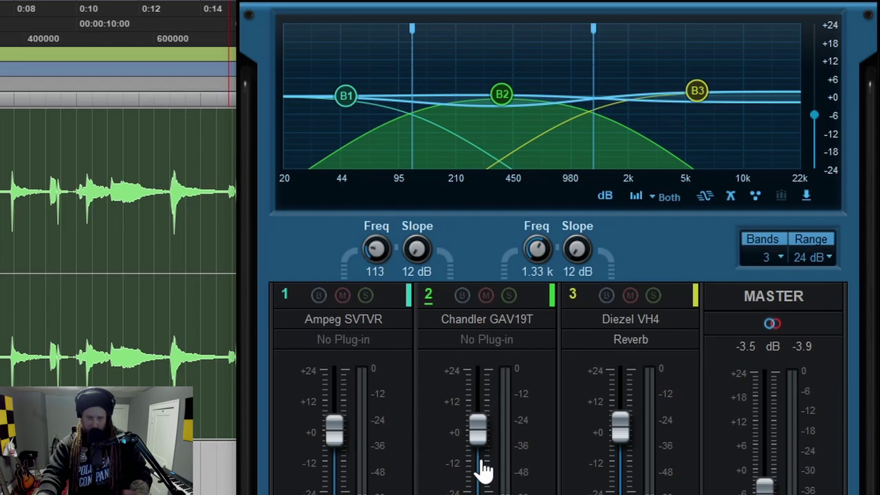
key("space")
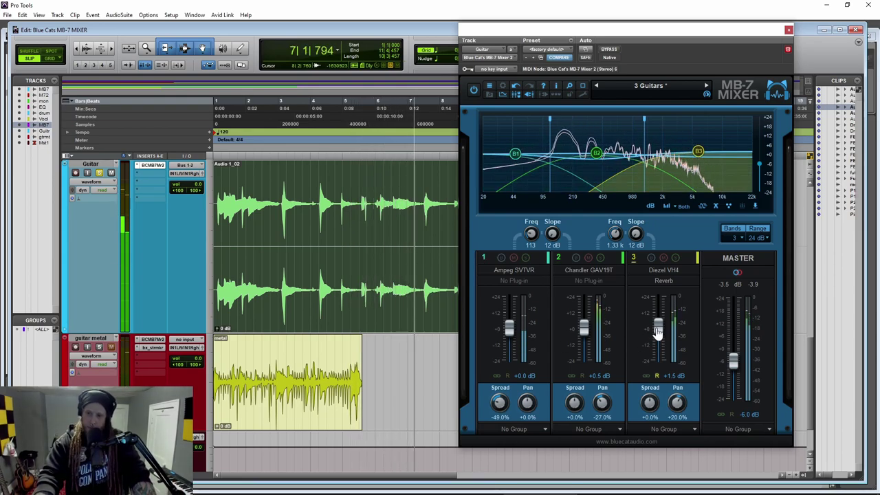
Rebalance the Diezel, Chandler and Ampeg faders and set the low crossover to 110 Hz
left_click_drag(658, 332, 659, 368)
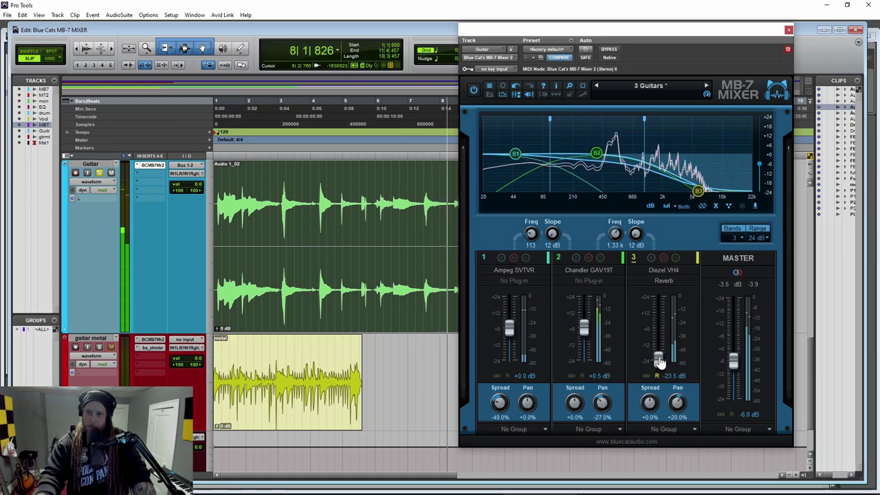
left_click_drag(656, 346, 649, 329)
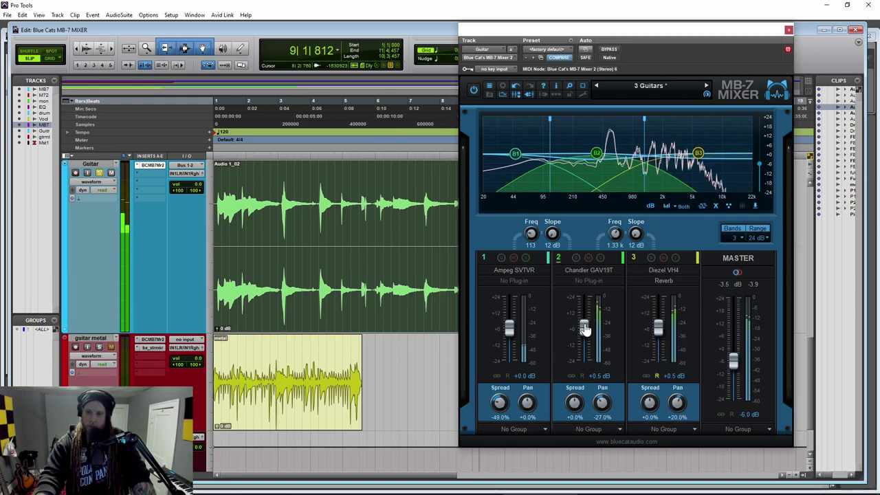
mouse_move(584, 330)
left_mouse_down()
mouse_move(584, 356)
mouse_move(586, 327)
left_mouse_up()
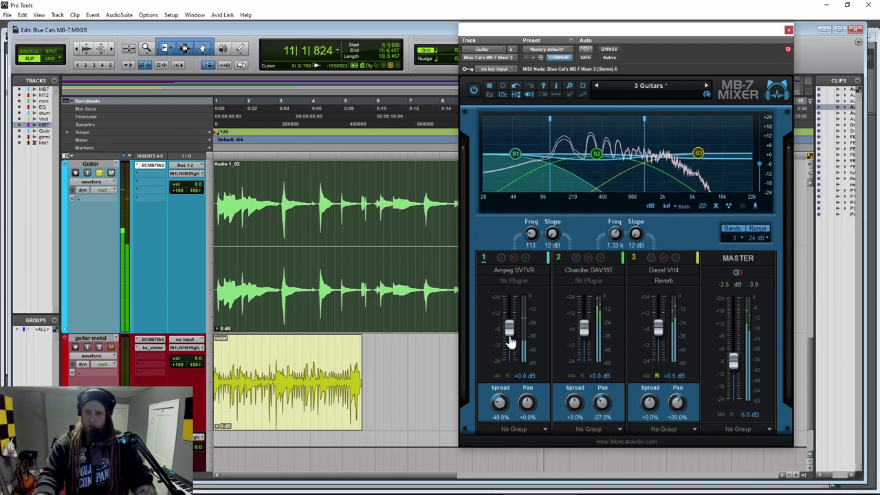
mouse_move(509, 328)
left_mouse_down()
mouse_move(509, 351)
mouse_move(511, 308)
mouse_move(509, 328)
left_mouse_up()
left_click_drag(582, 337, 585, 328)
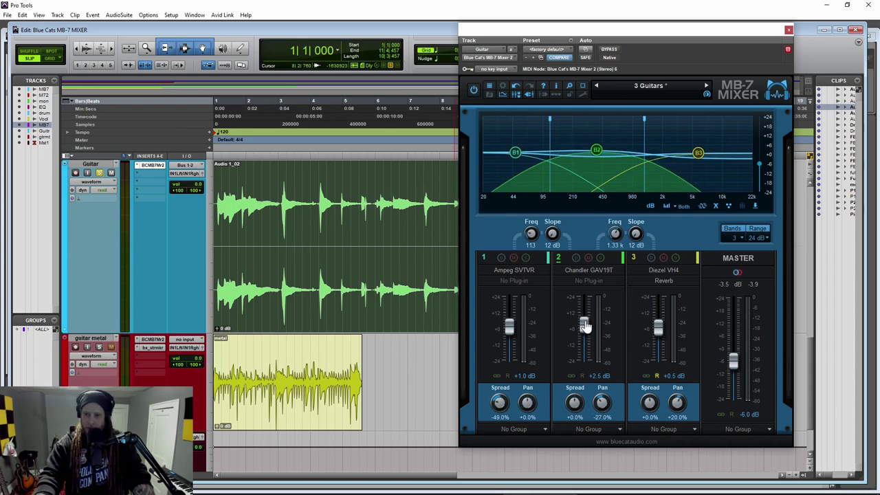
left_click_drag(550, 118, 571, 132)
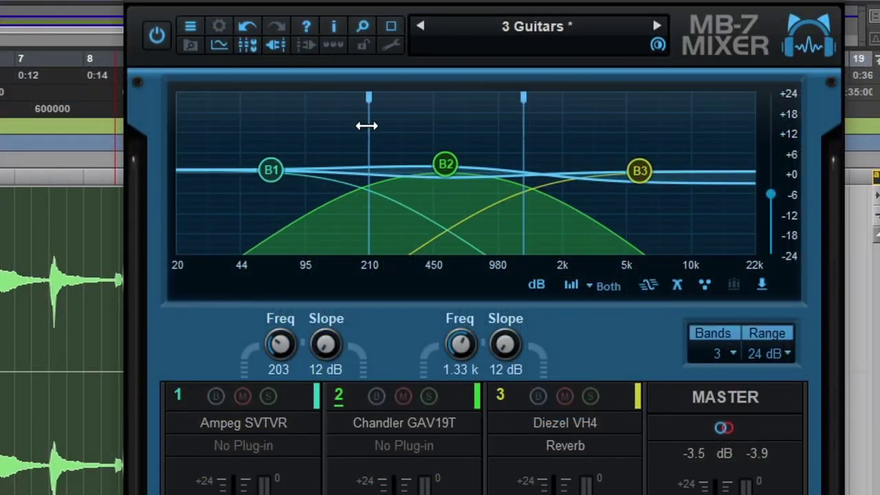
left_click_drag(367, 126, 320, 130)
key("space")
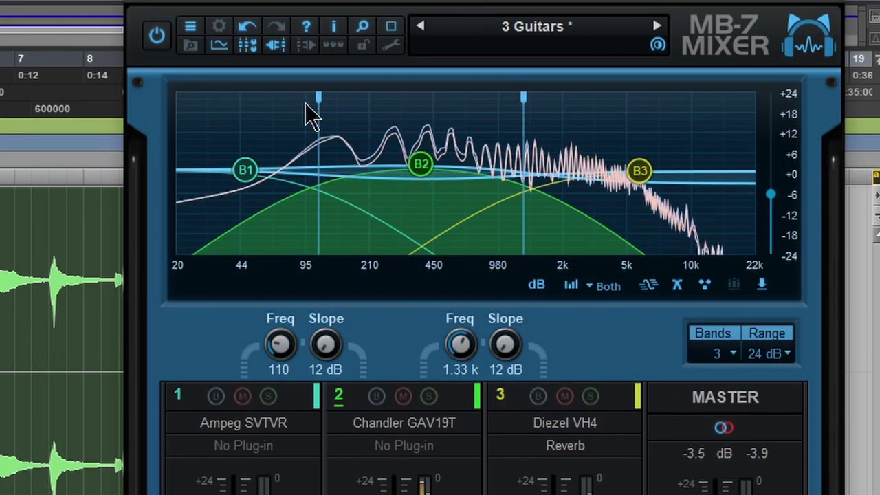
mouse_move(317, 98)
left_mouse_down()
mouse_move(486, 101)
mouse_move(312, 100)
left_mouse_up()
left_click_drag(524, 100, 498, 105)
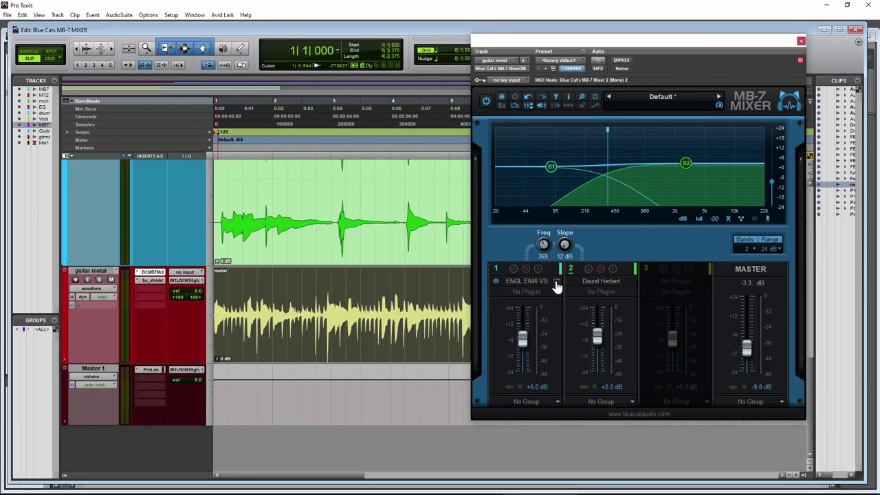
Open the ENGL E646 VS and Diezel Herbert editors, solo and play Diezel Herbert, then close both
left_click(557, 285)
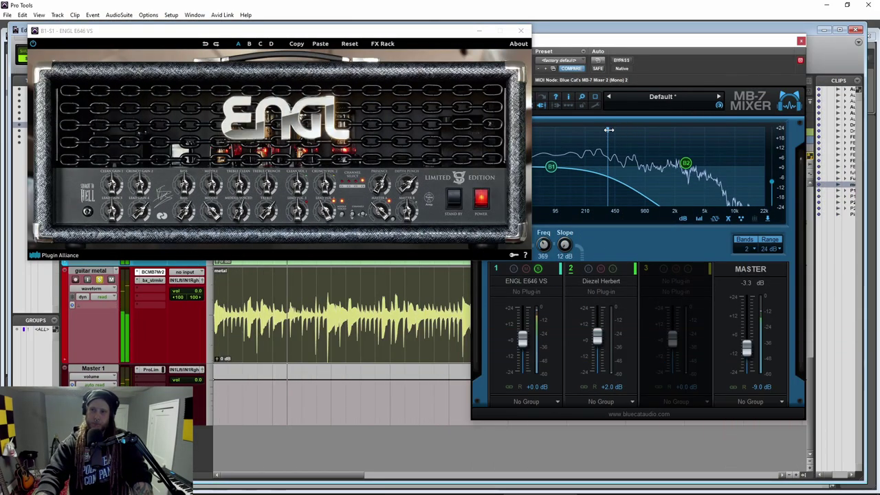
left_click_drag(607, 128, 605, 150)
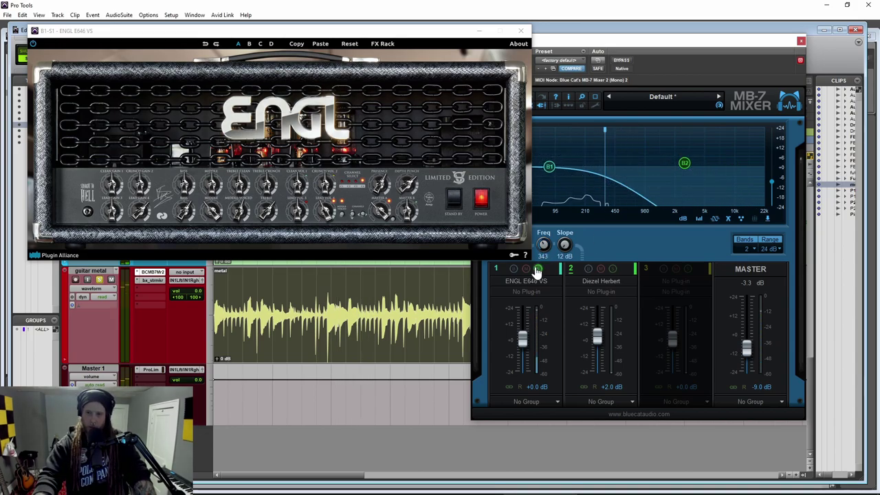
left_click(630, 282)
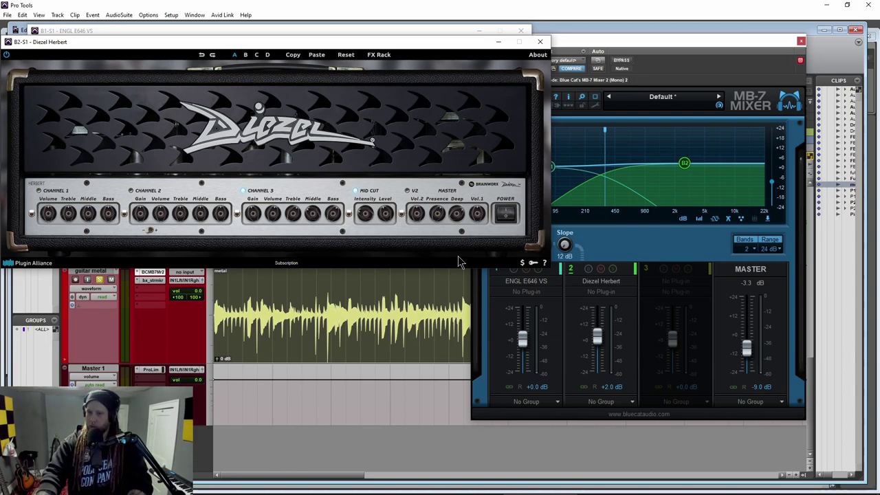
left_click(614, 271)
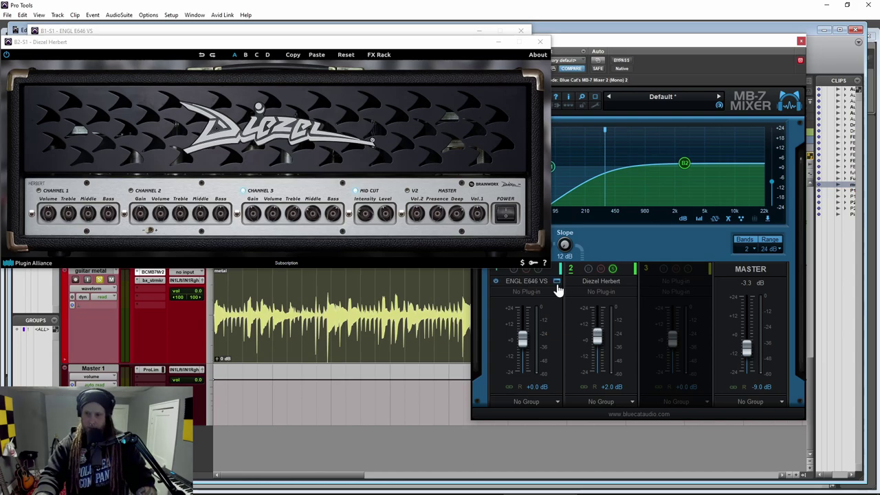
key("space")
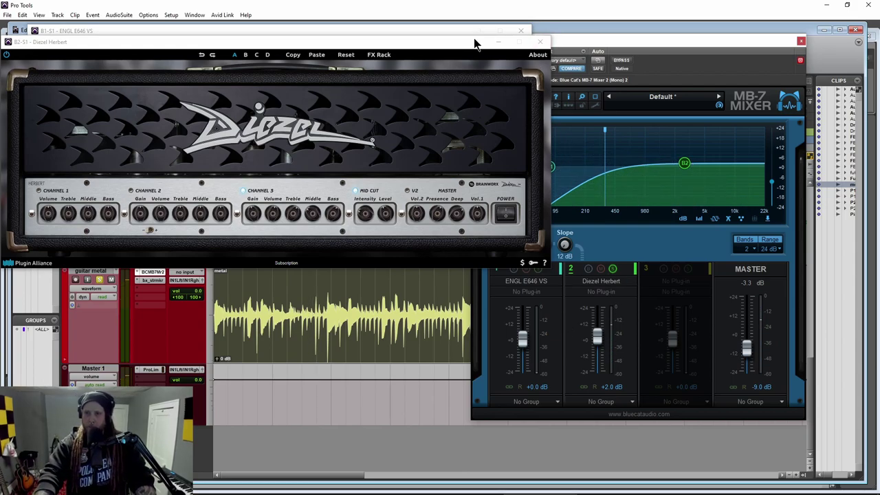
left_click_drag(475, 44, 486, 58)
left_click(552, 57)
left_click(520, 30)
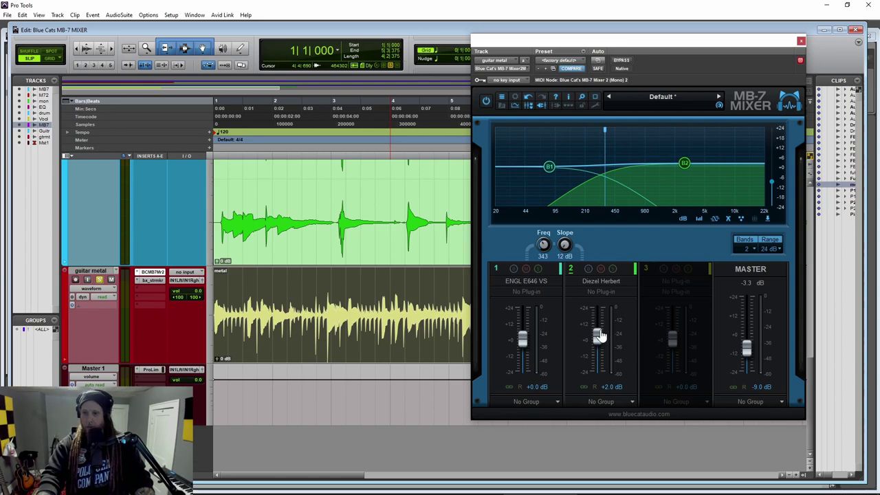
During playback, set the ENGL E646 VS band to +2.0 dB and Diezel Herbert to -2.0 dB
left_click_drag(597, 338, 597, 339)
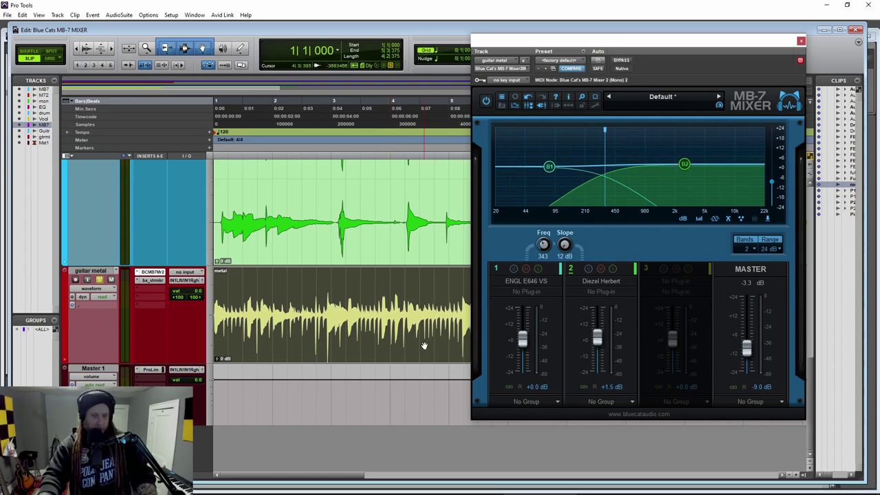
key("space")
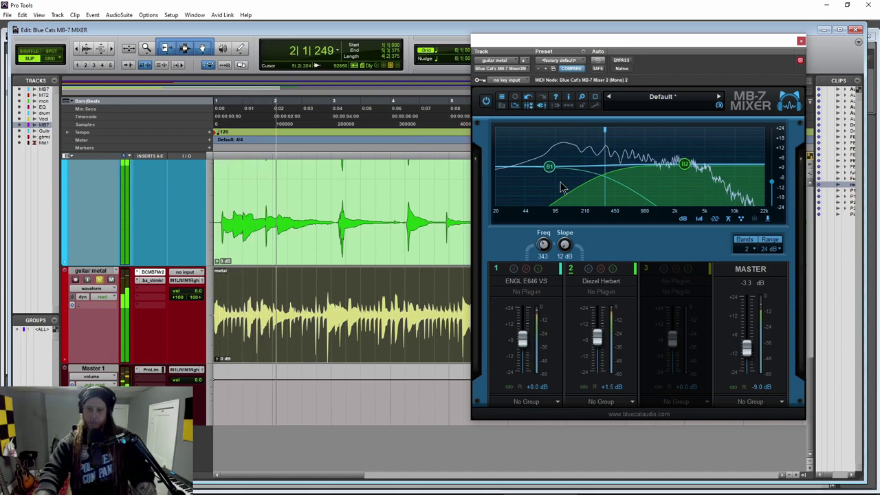
left_click_drag(523, 350, 525, 378)
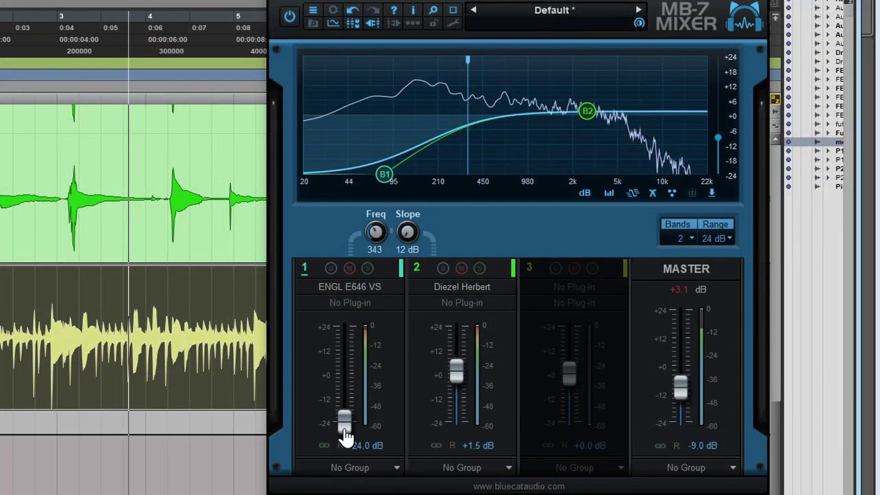
left_click_drag(346, 435, 338, 383)
mouse_move(456, 371)
left_mouse_down()
mouse_move(456, 412)
mouse_move(459, 369)
mouse_move(463, 380)
left_mouse_up()
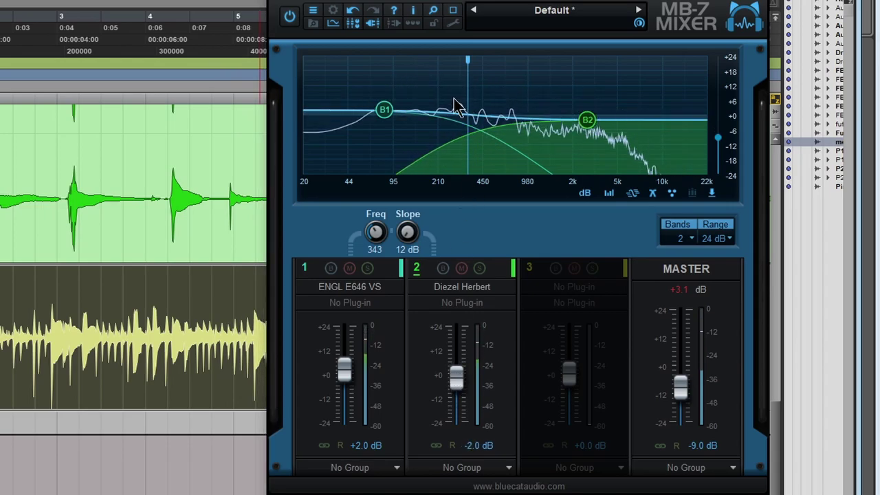
Sweep the ENGL/Diezel crossover from 20 Hz up to 22 kHz and back while playing
left_click_drag(468, 60, 330, 61)
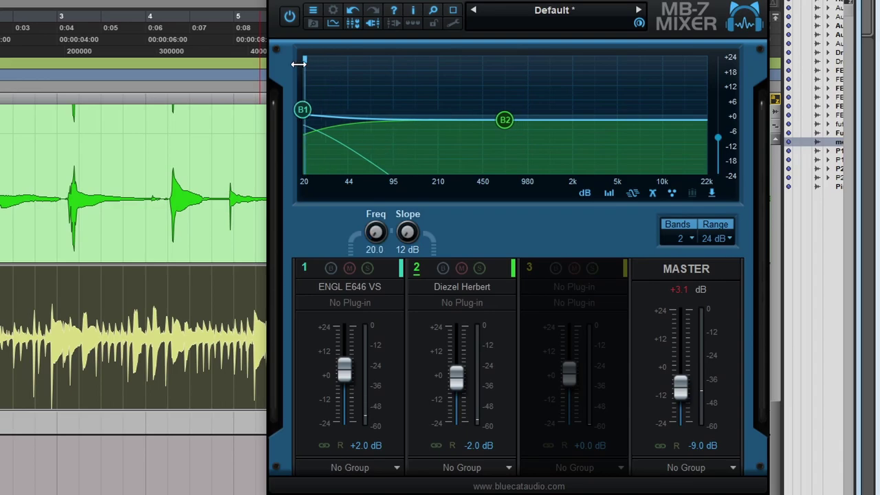
key("space")
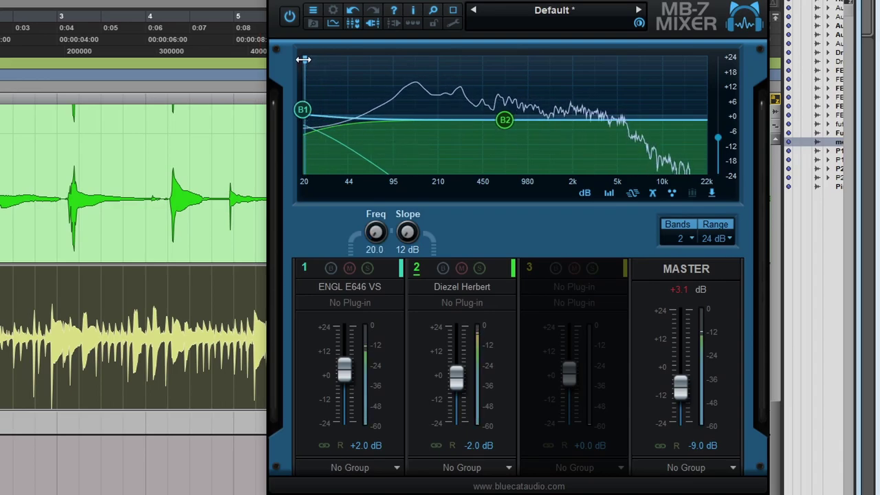
left_click_drag(319, 75, 479, 85)
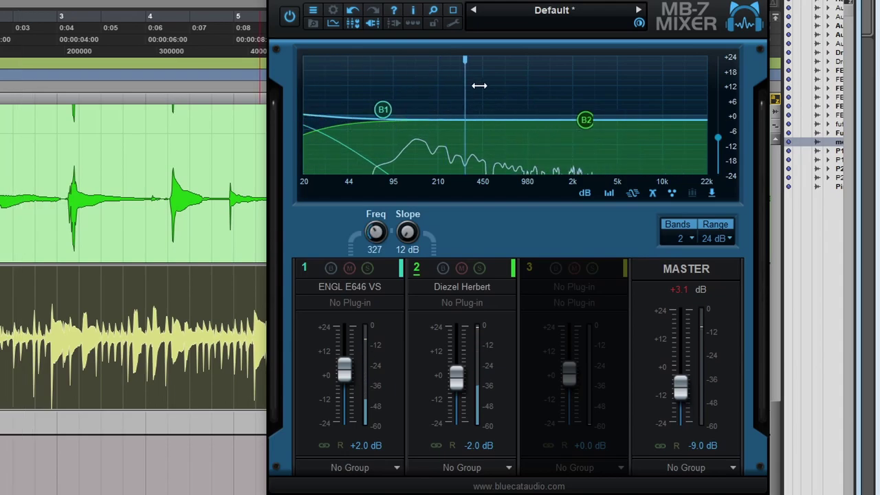
left_click_drag(691, 89, 710, 83)
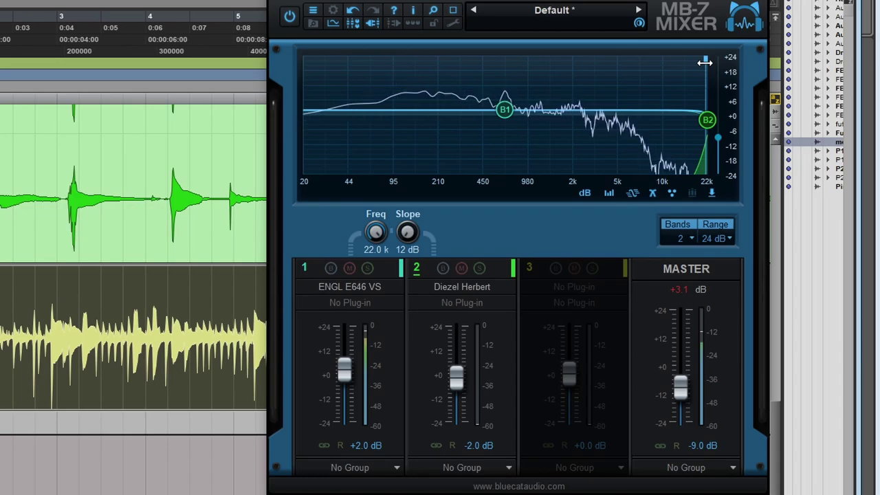
left_click_drag(705, 62, 462, 69)
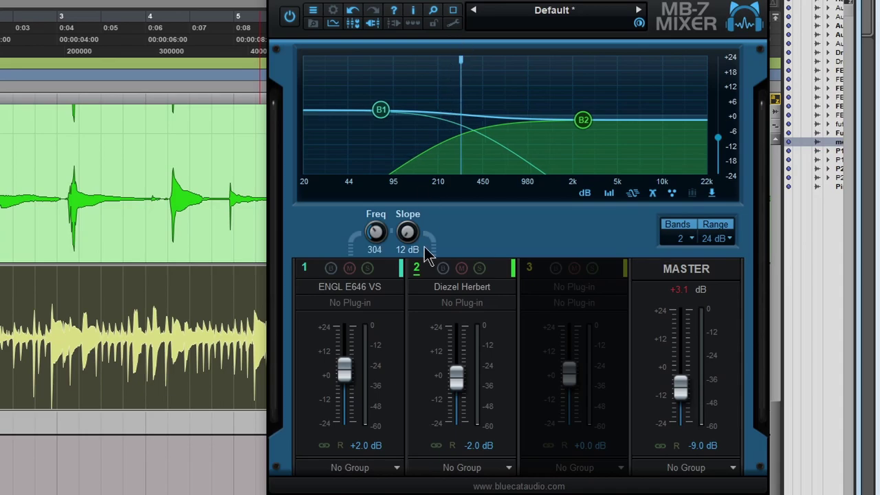
Steepen the crossover slope to 84 dB, return it to 12 dB, and settle near 283 Hz
left_click_drag(422, 252, 410, 213)
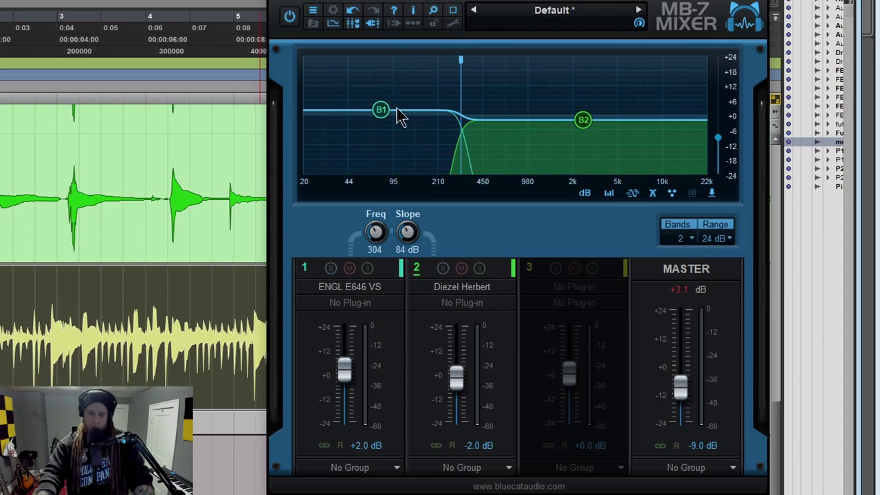
key("space")
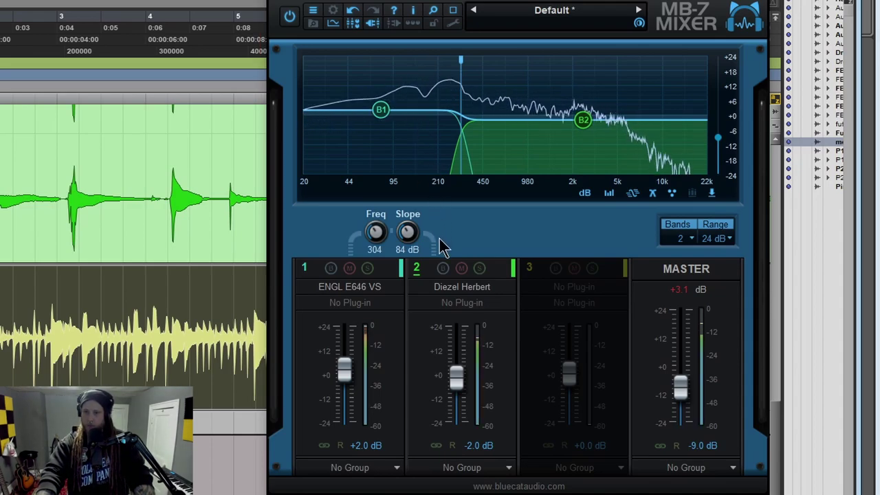
left_click_drag(410, 234, 432, 296)
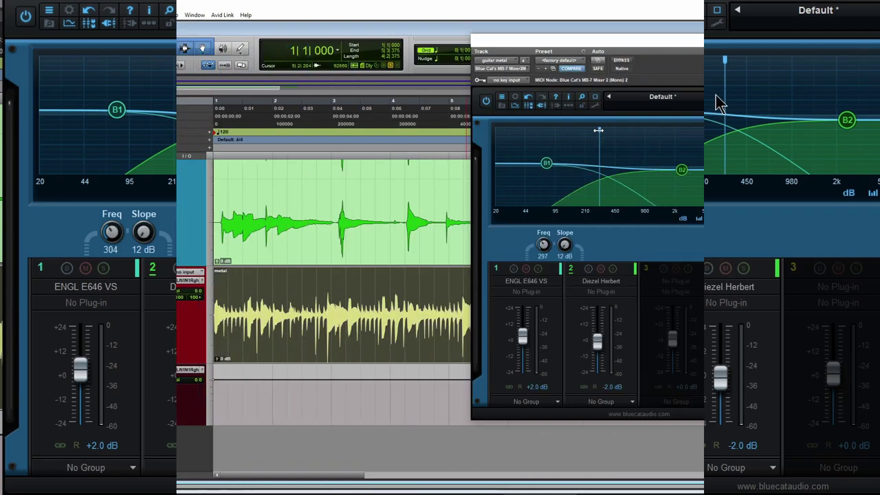
mouse_move(460, 61)
left_mouse_down()
mouse_move(471, 62)
mouse_move(458, 63)
left_mouse_up()
left_click_drag(598, 131, 595, 132)
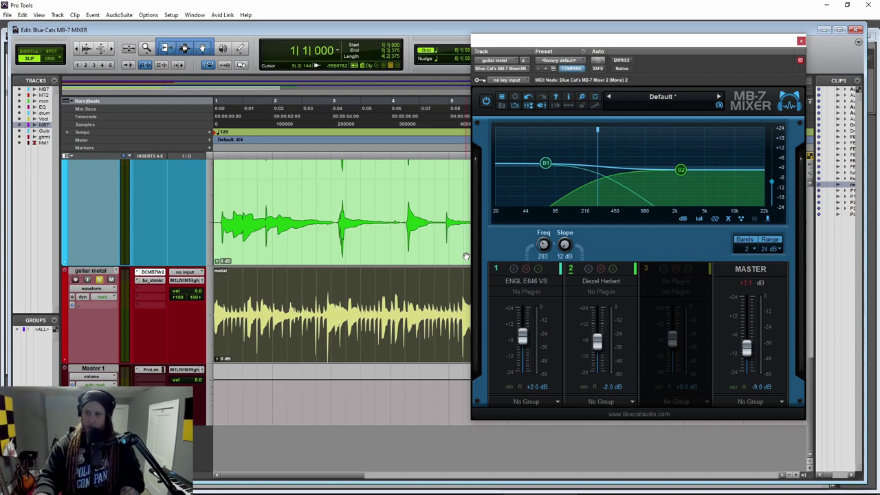
Play the guitar through both amps and move the crossover to about 323 Hz
key("space")
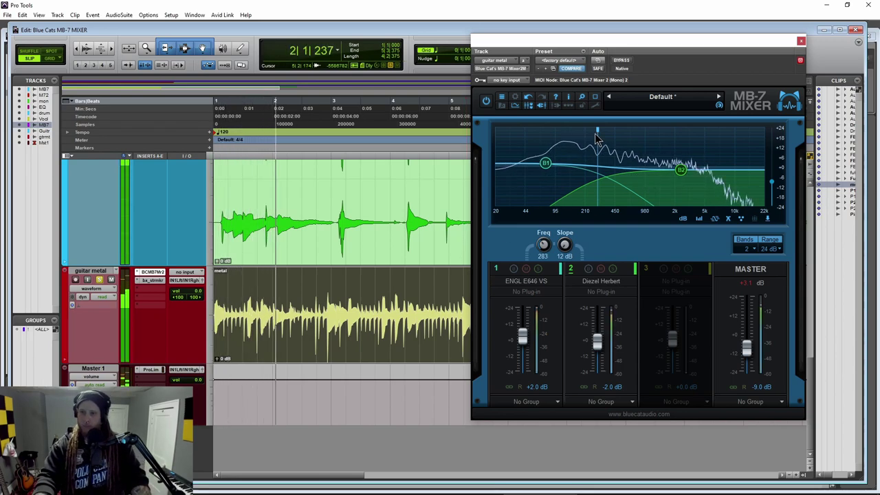
mouse_move(597, 131)
left_mouse_down()
mouse_move(569, 130)
mouse_move(653, 134)
mouse_move(602, 134)
left_mouse_up()
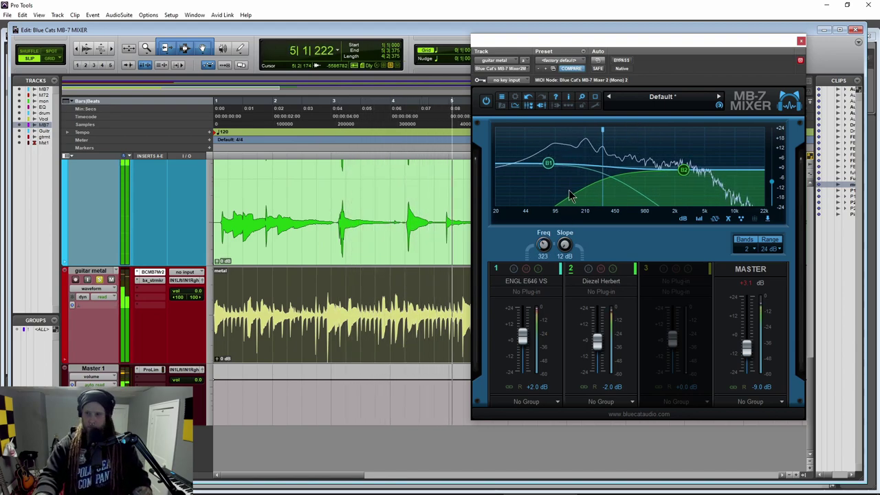
key("space")
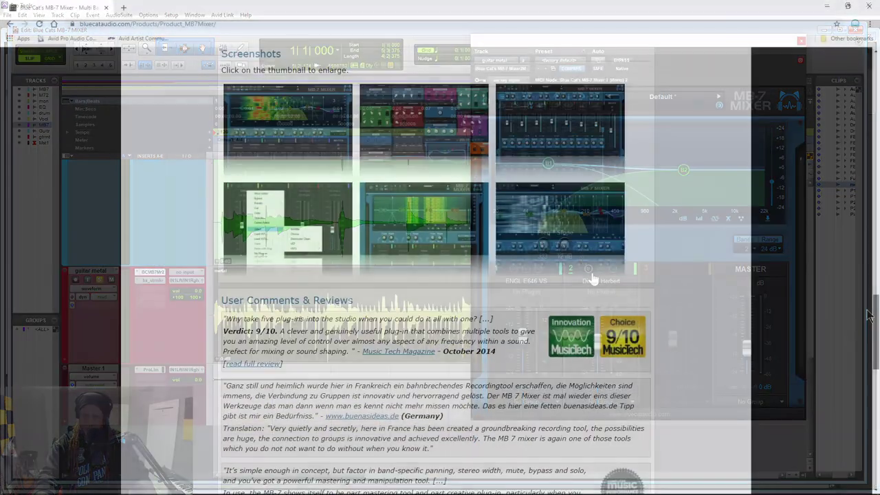
Scroll up to the top of the Blue Cat Audio MB-7 Mixer product page
scroll(864, 275, "up", 5)
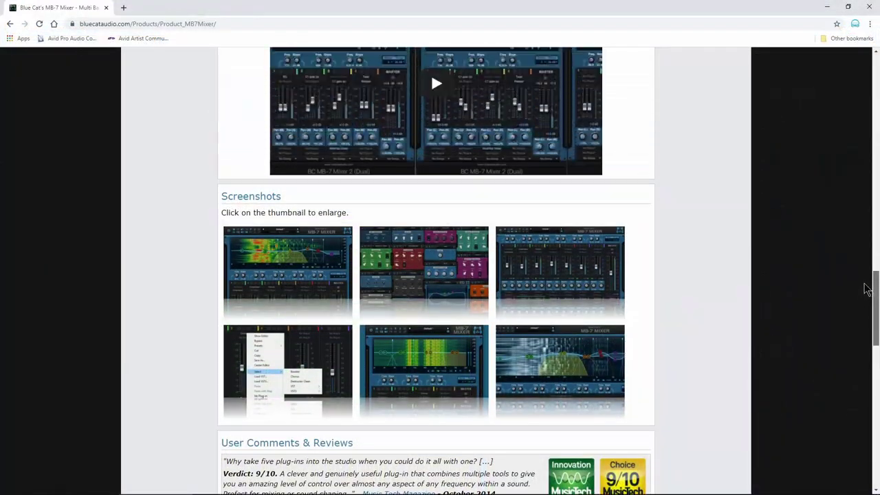
scroll(863, 255, "up", 9)
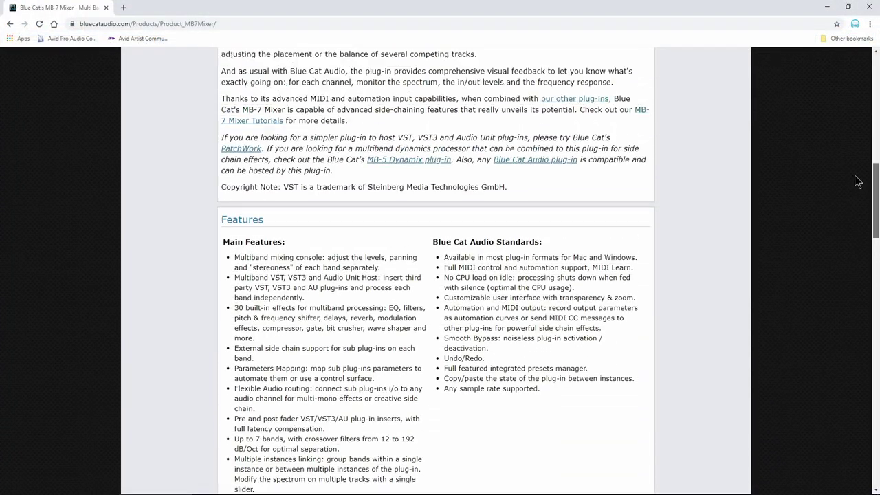
scroll(850, 149, "up", 6)
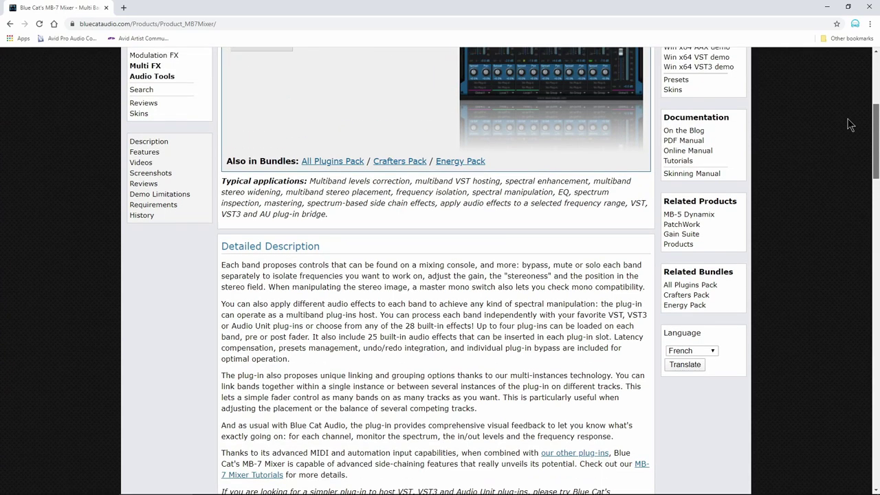
scroll(858, 76, "up", 2)
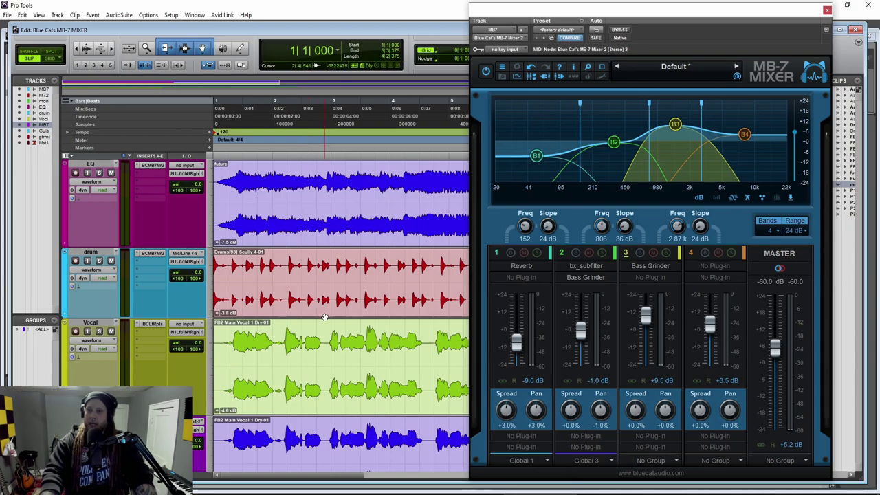
scroll(340, 306, "up", 10)
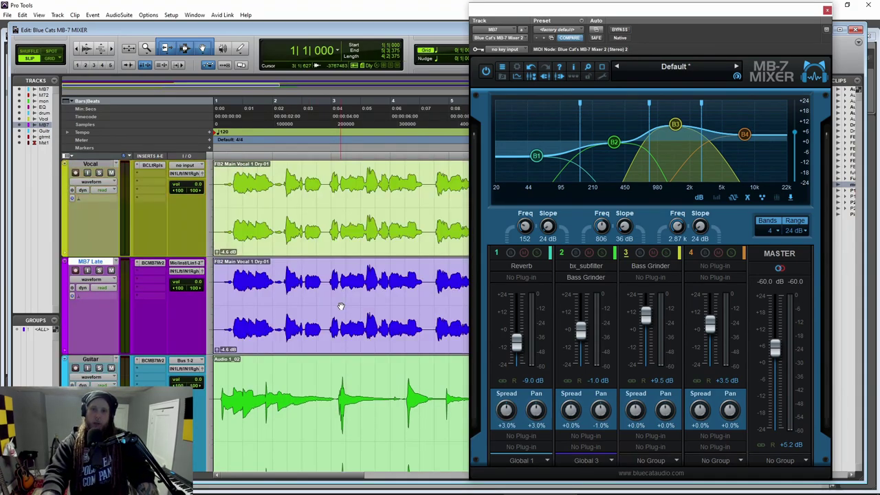